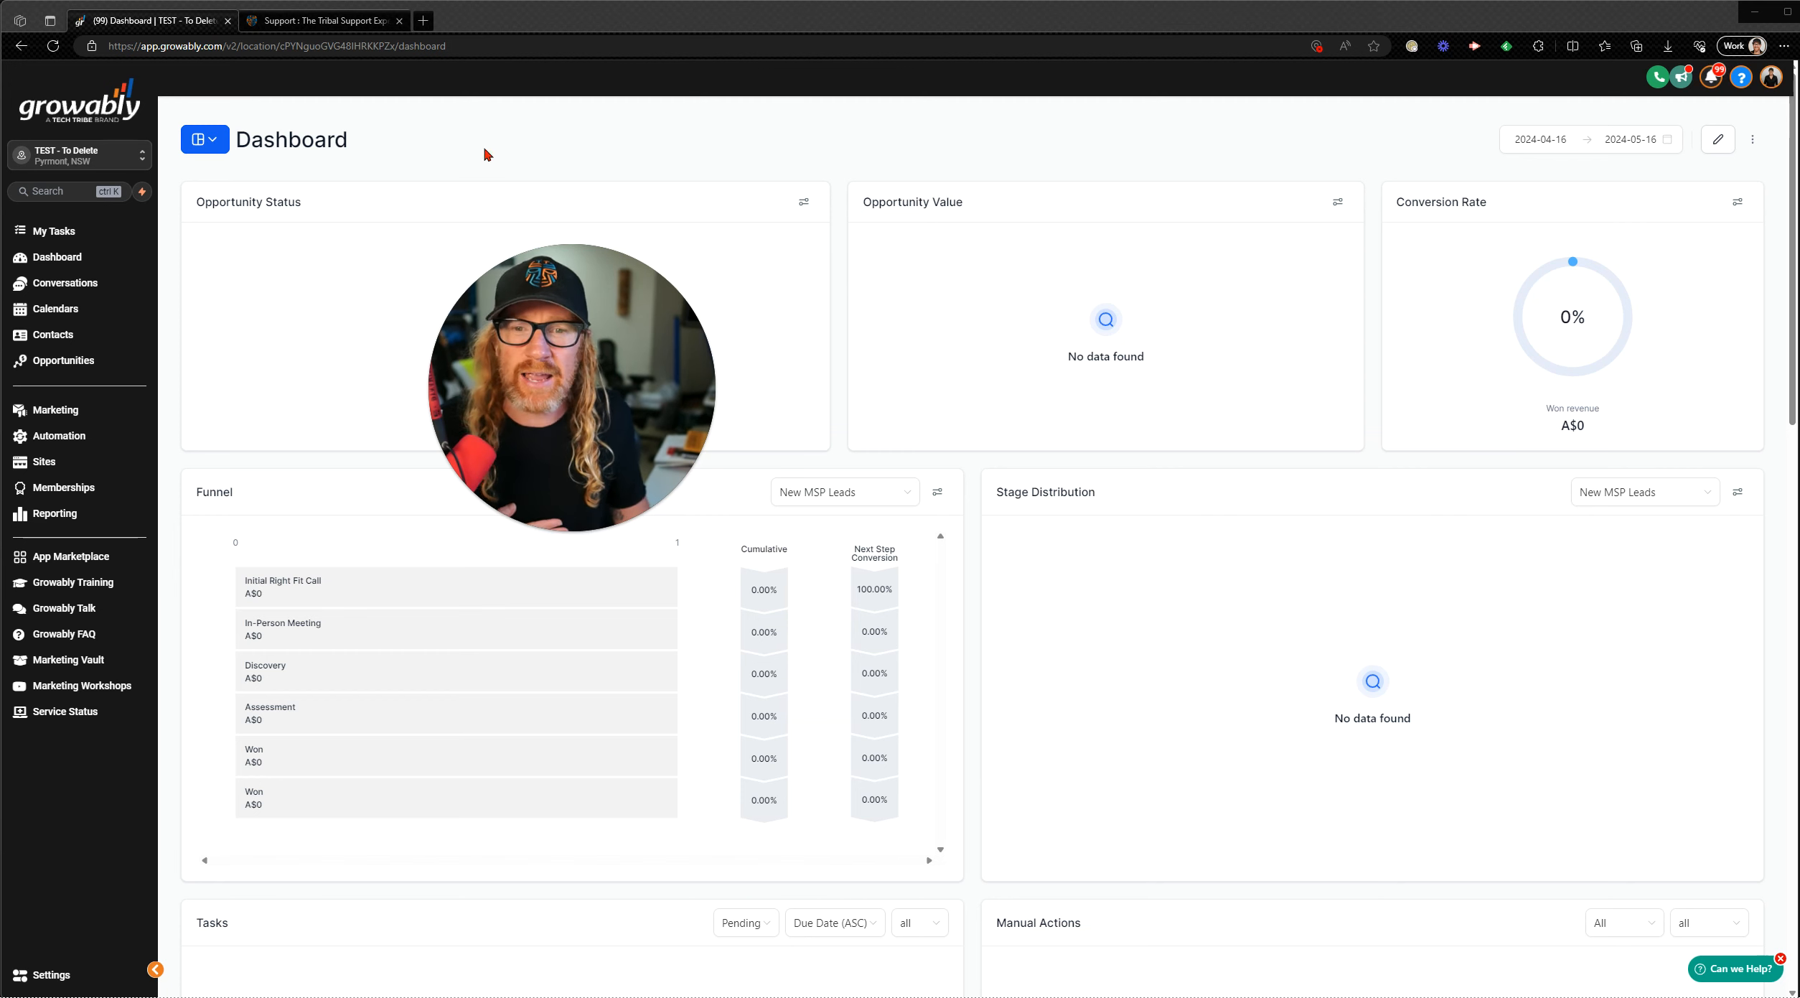
Start creating a dedicated sending domain in the email service settings and enter thetechtribe.com as its name.
{"action": "left_click", "coordinate": [50, 981]}
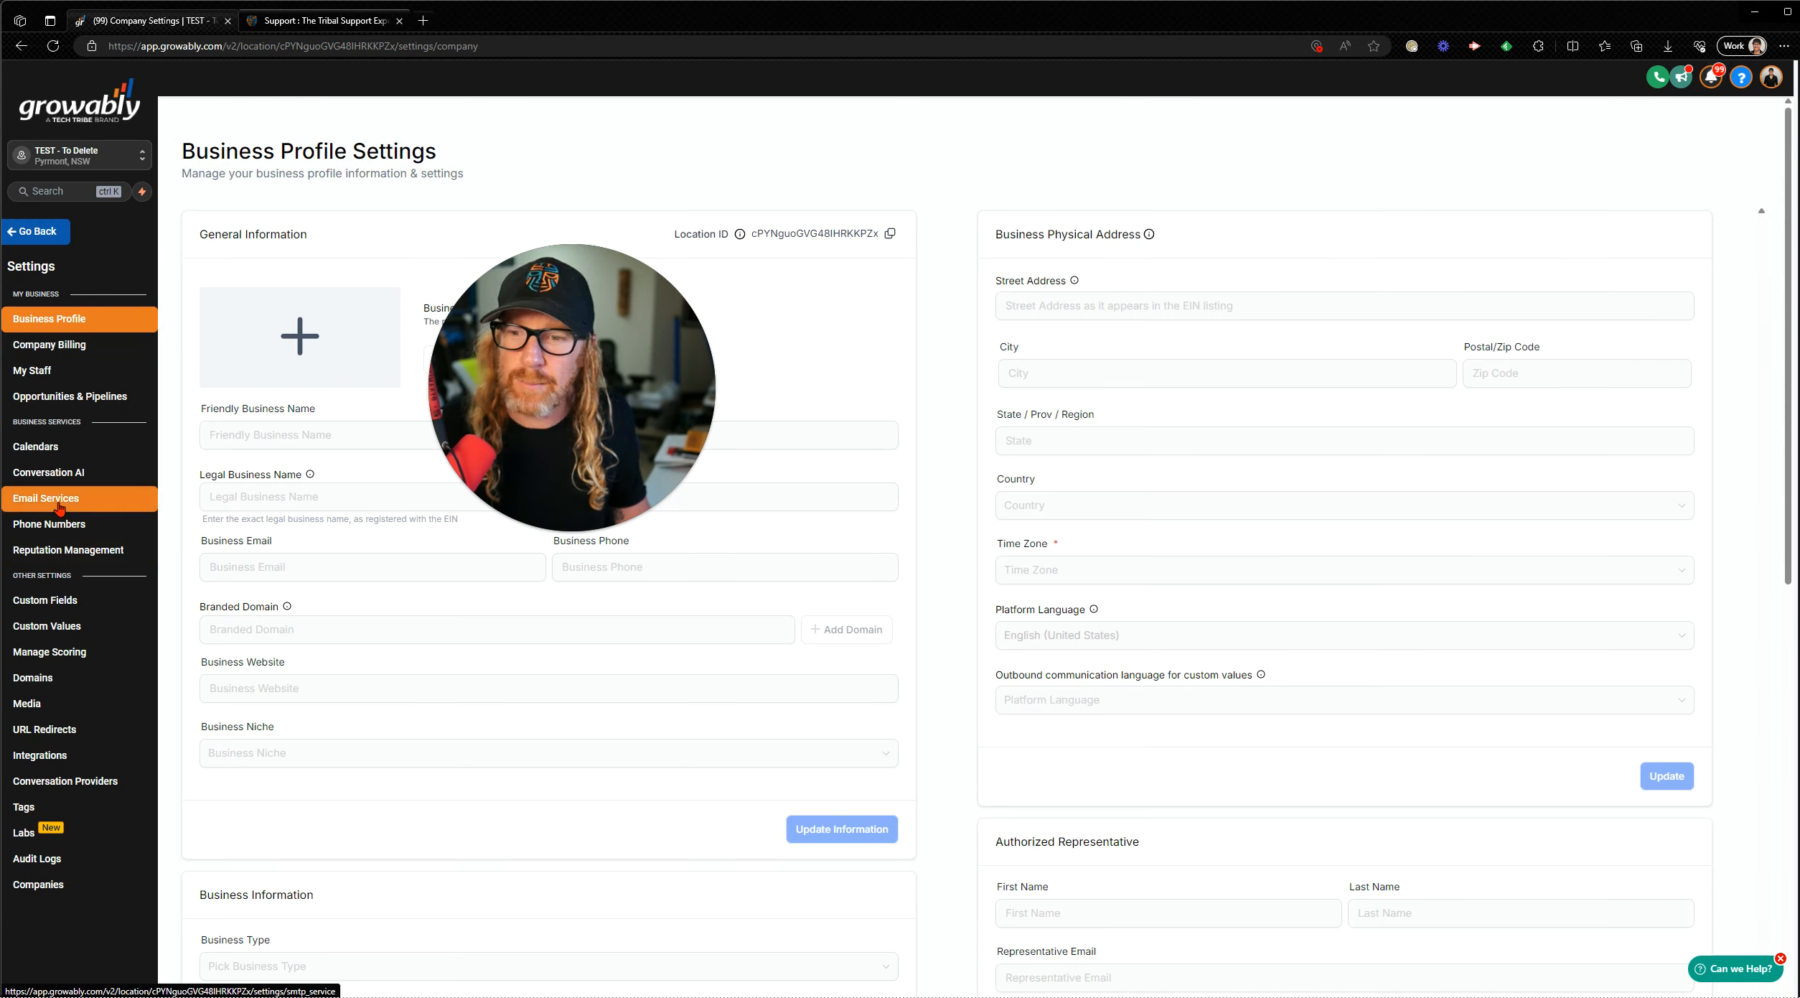
{"action": "left_click", "coordinate": [58, 502]}
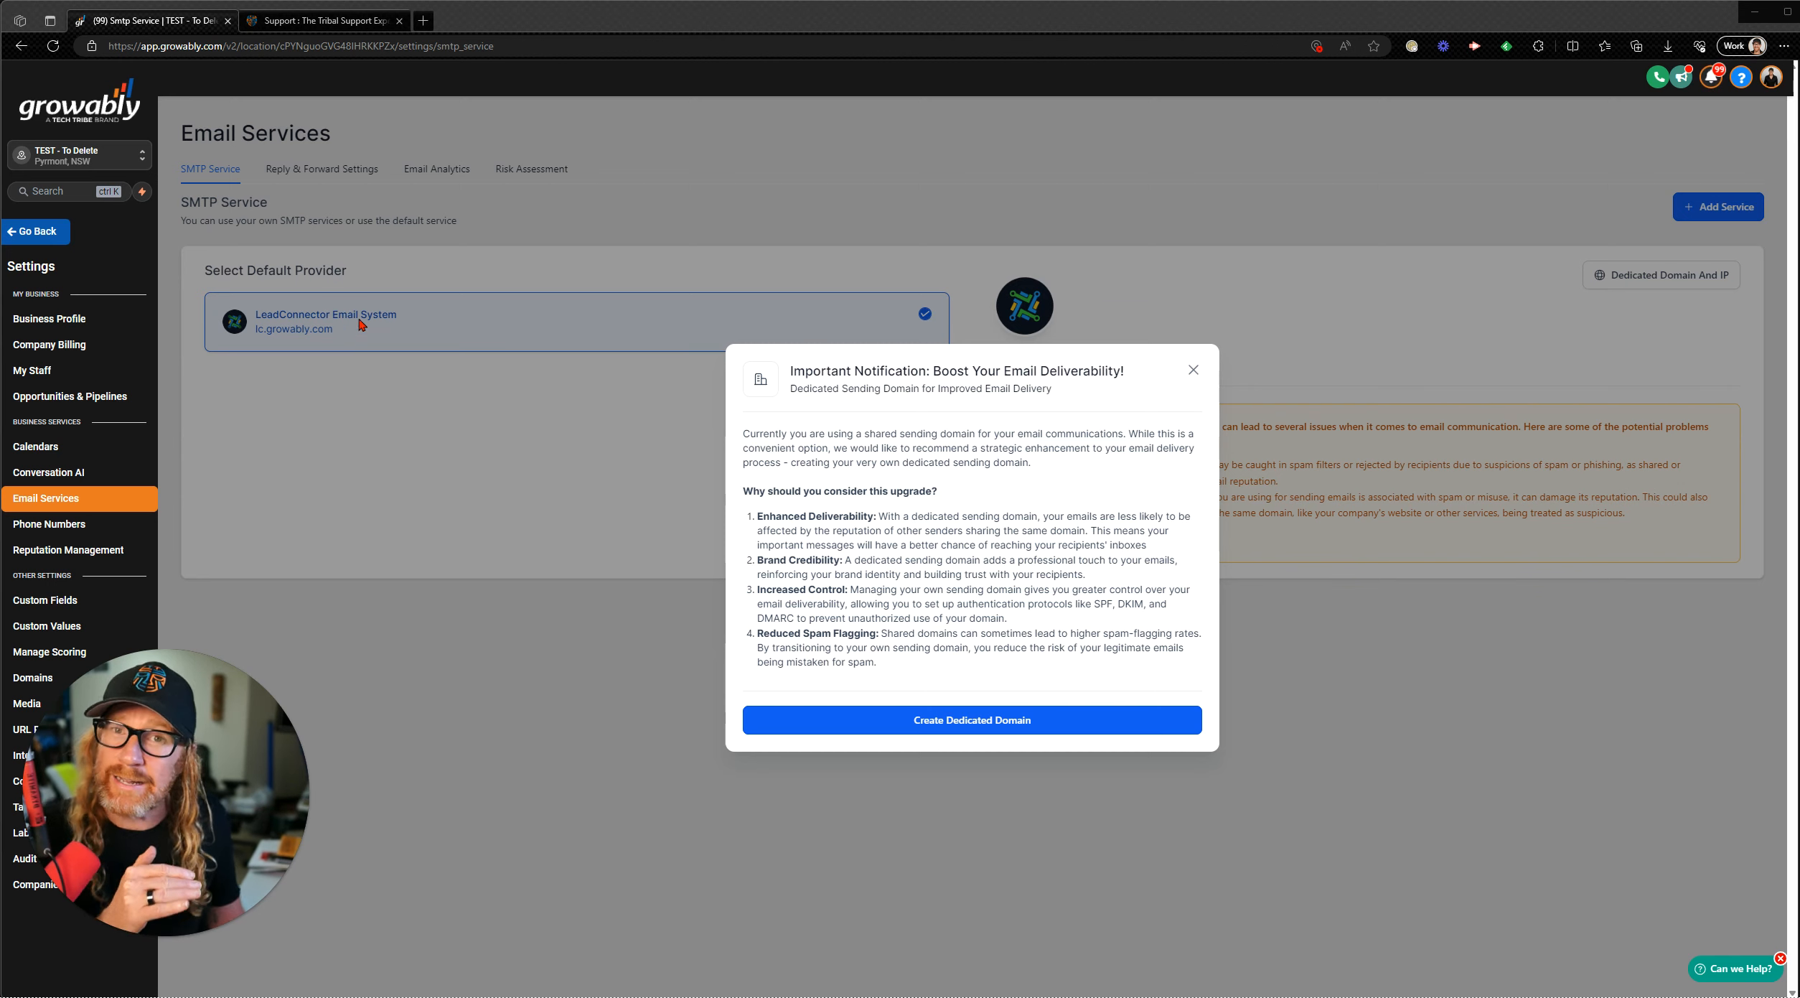
{"action": "left_click", "coordinate": [946, 725]}
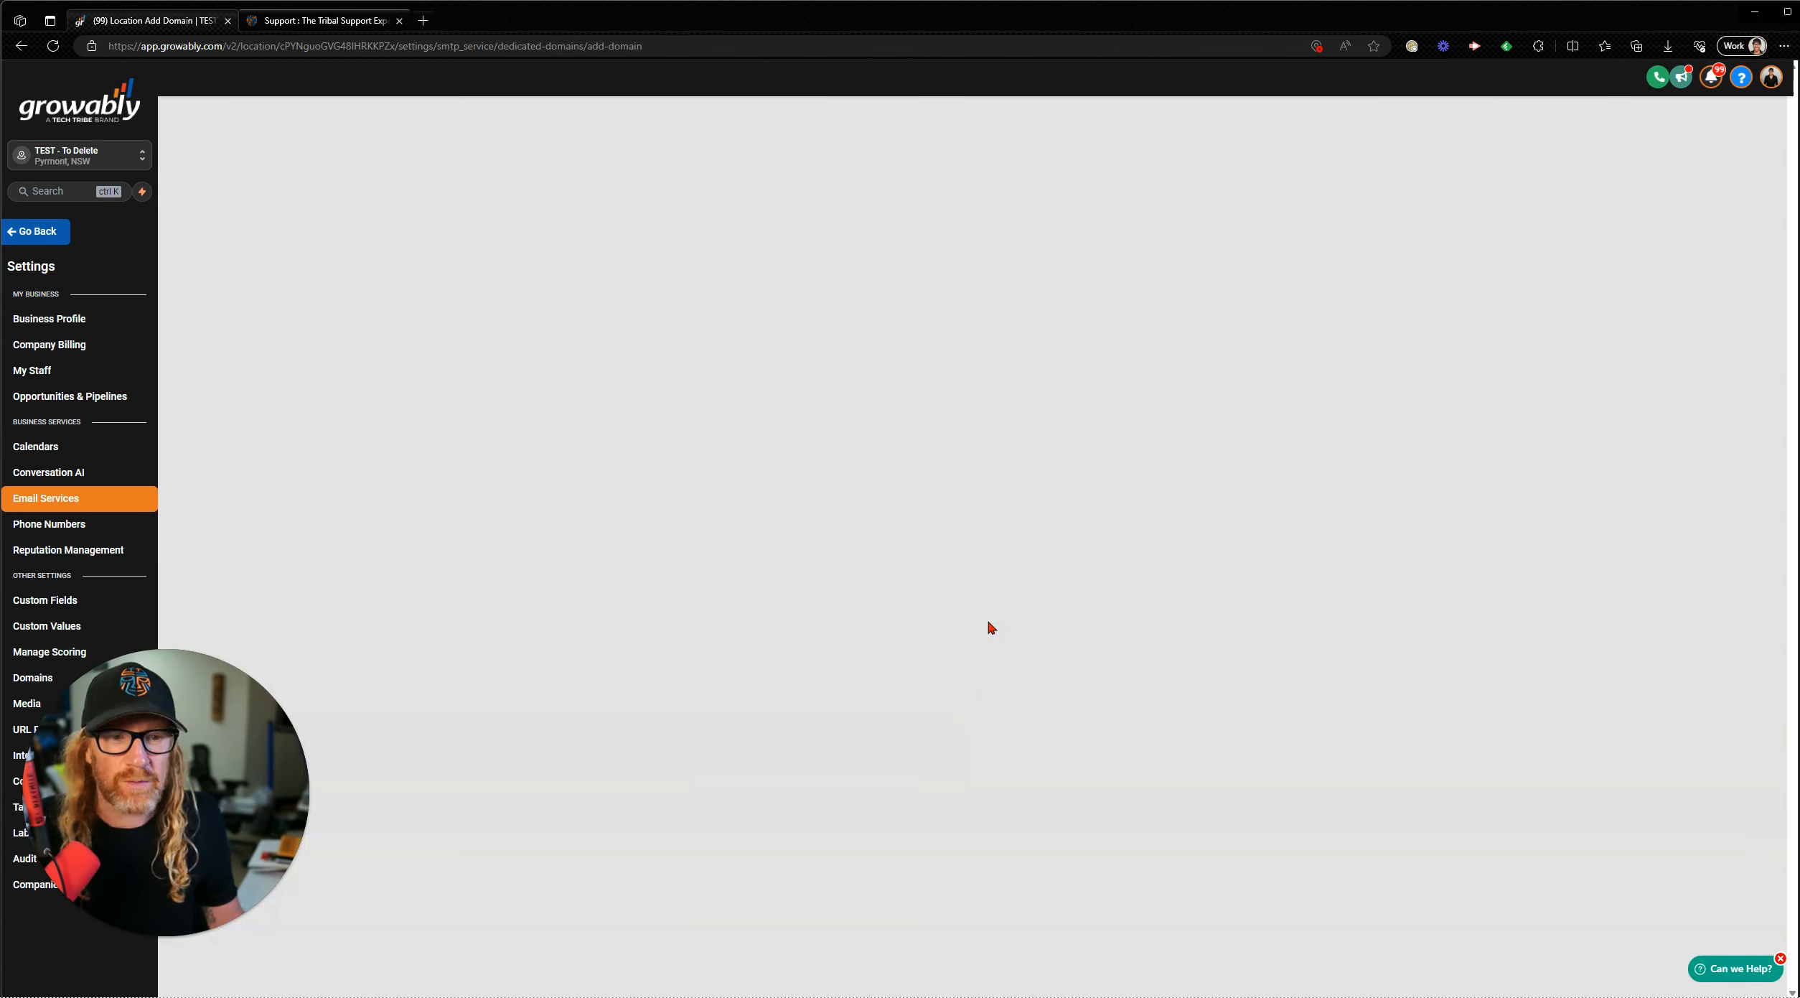
{"action": "left_click", "coordinate": [221, 272]}
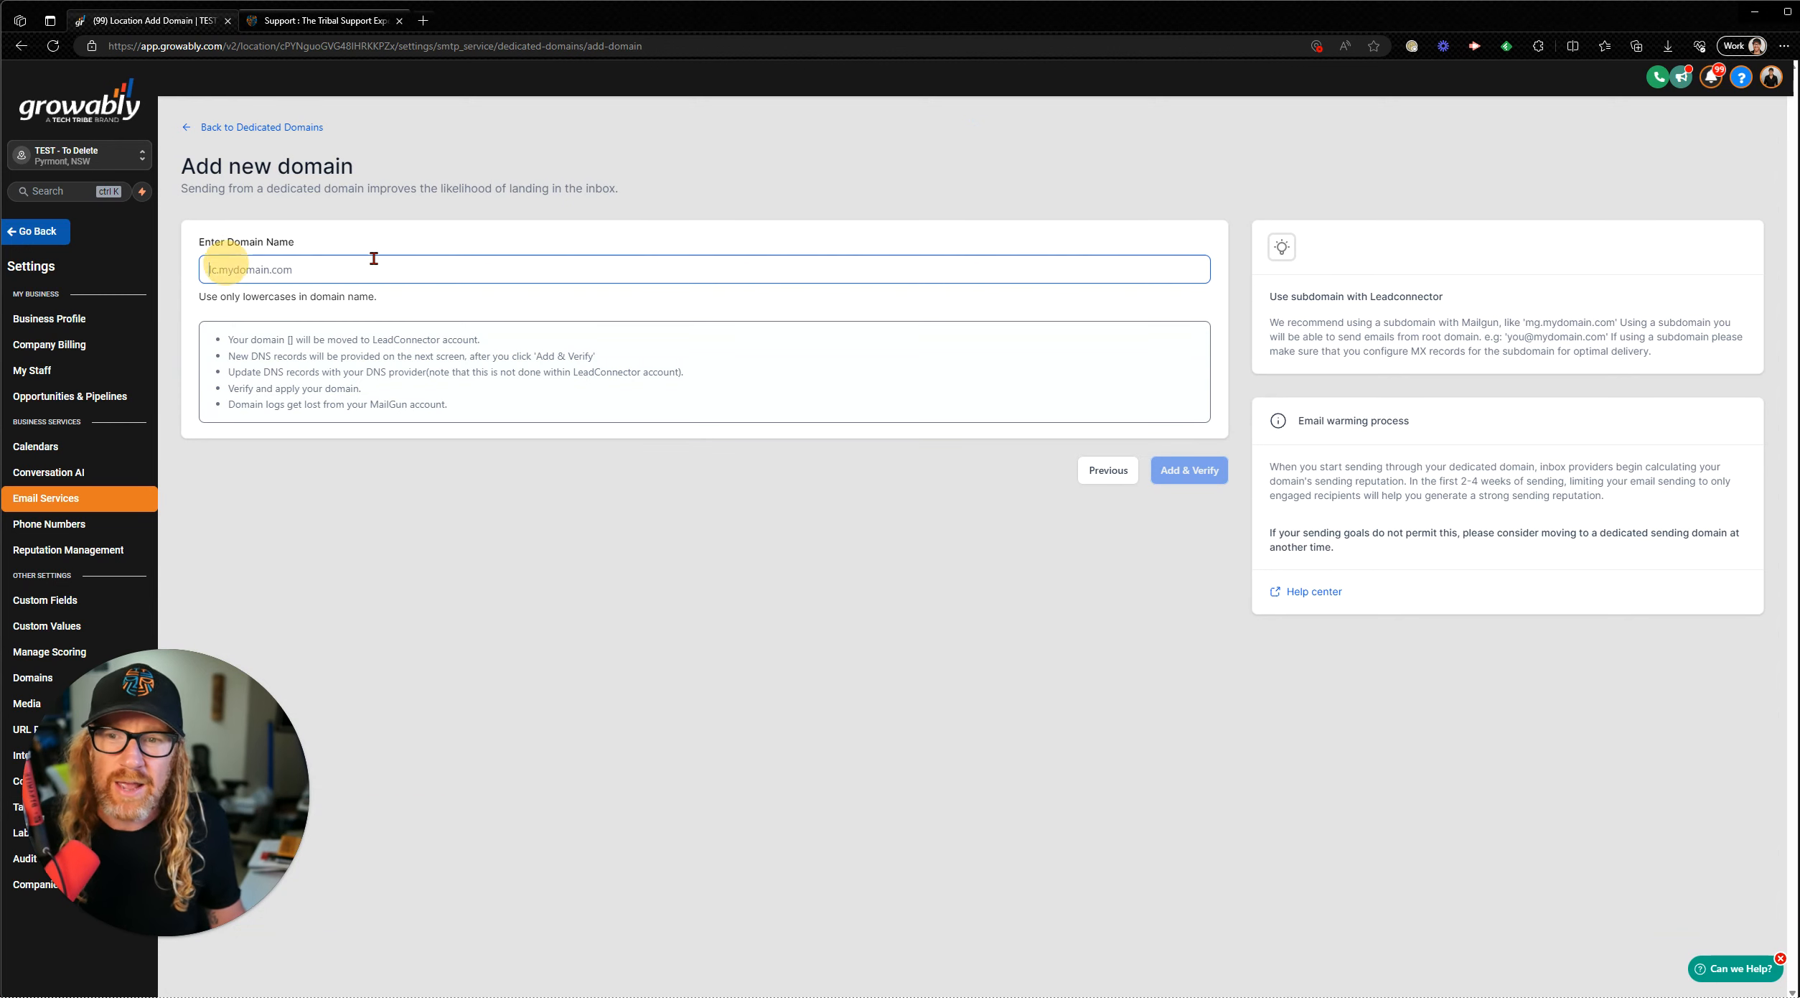
{"action": "type", "text": "thetechtribe.com"}
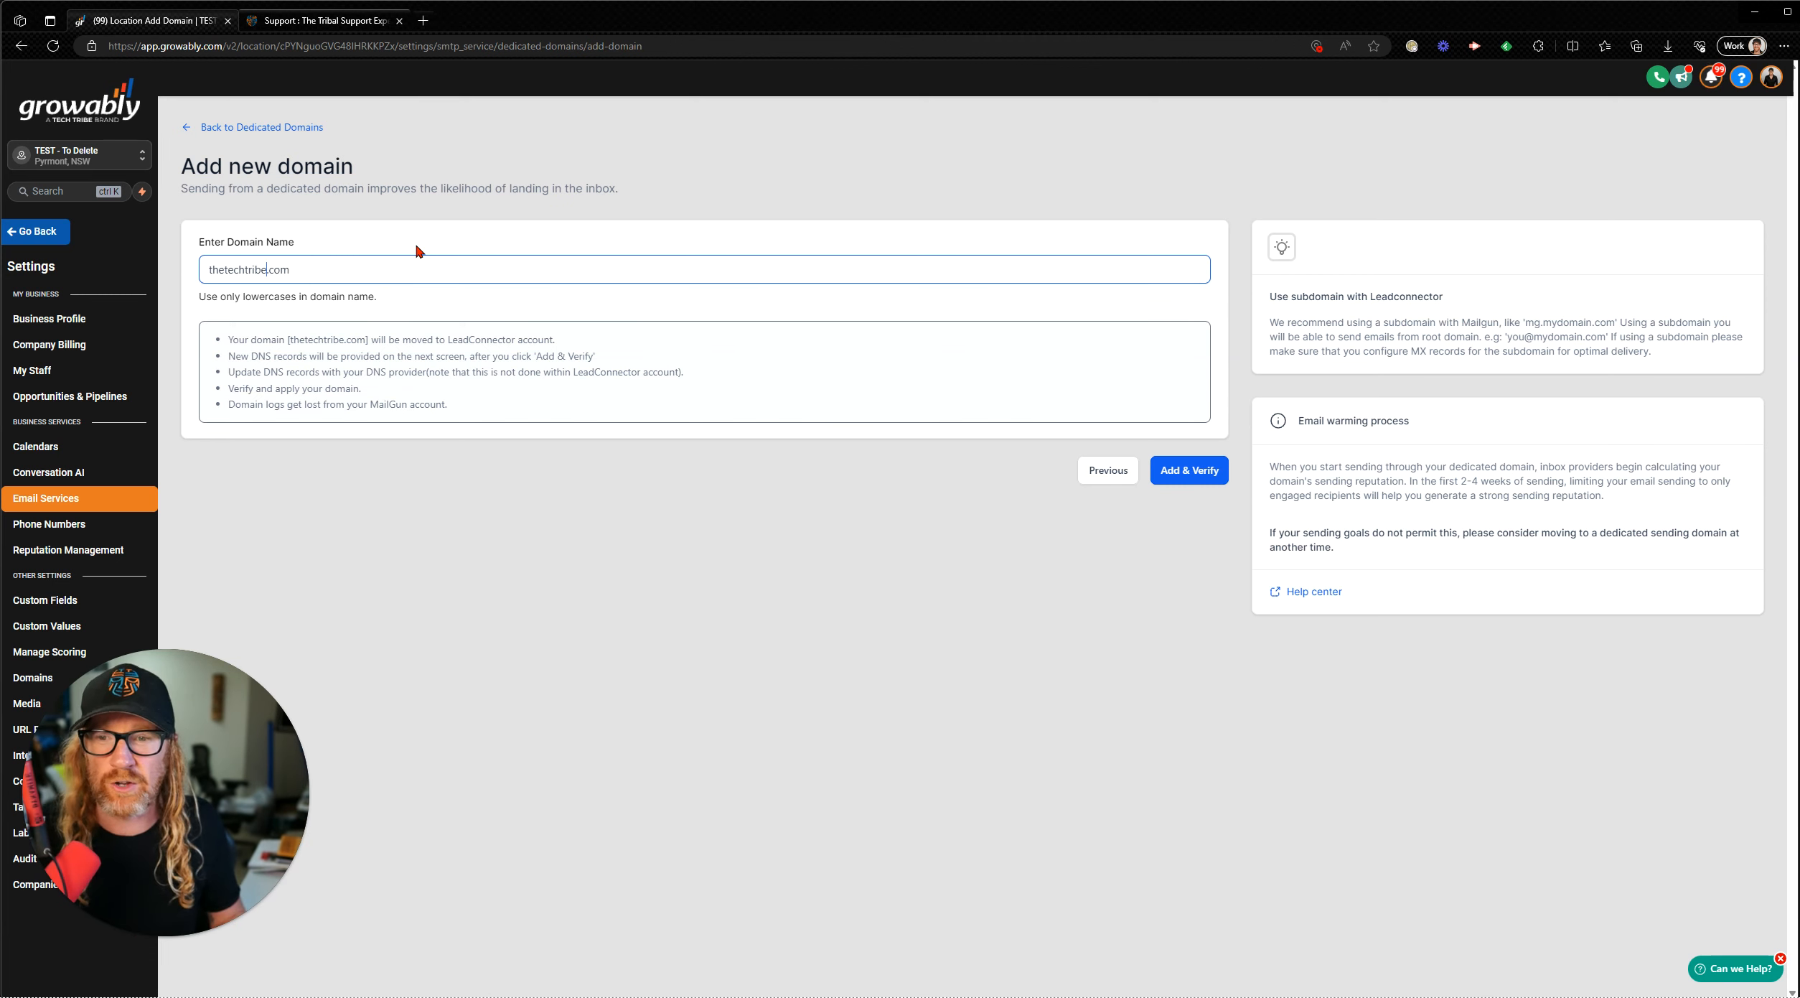
Try thetechtribeemails.com and thetechtribemarketing.com as the domain name, and restore thetechtribe.com.
{"action": "type", "text": "emai"}
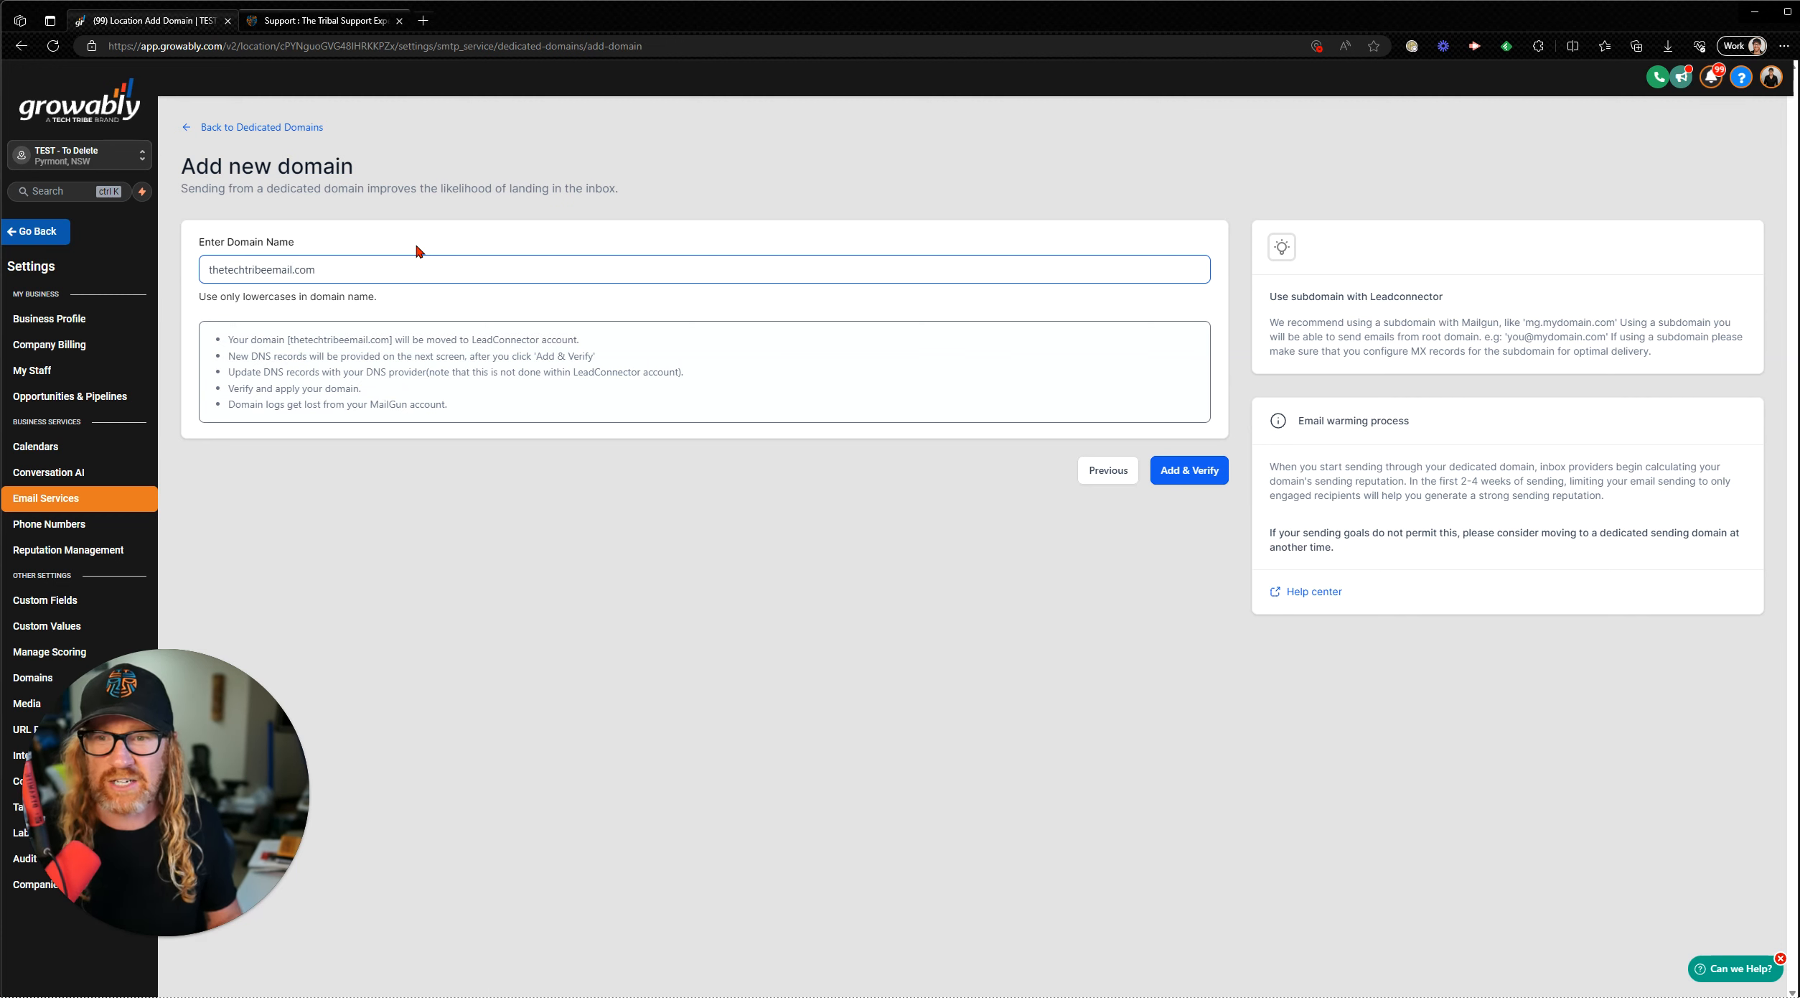
{"action": "type", "text": "l"}
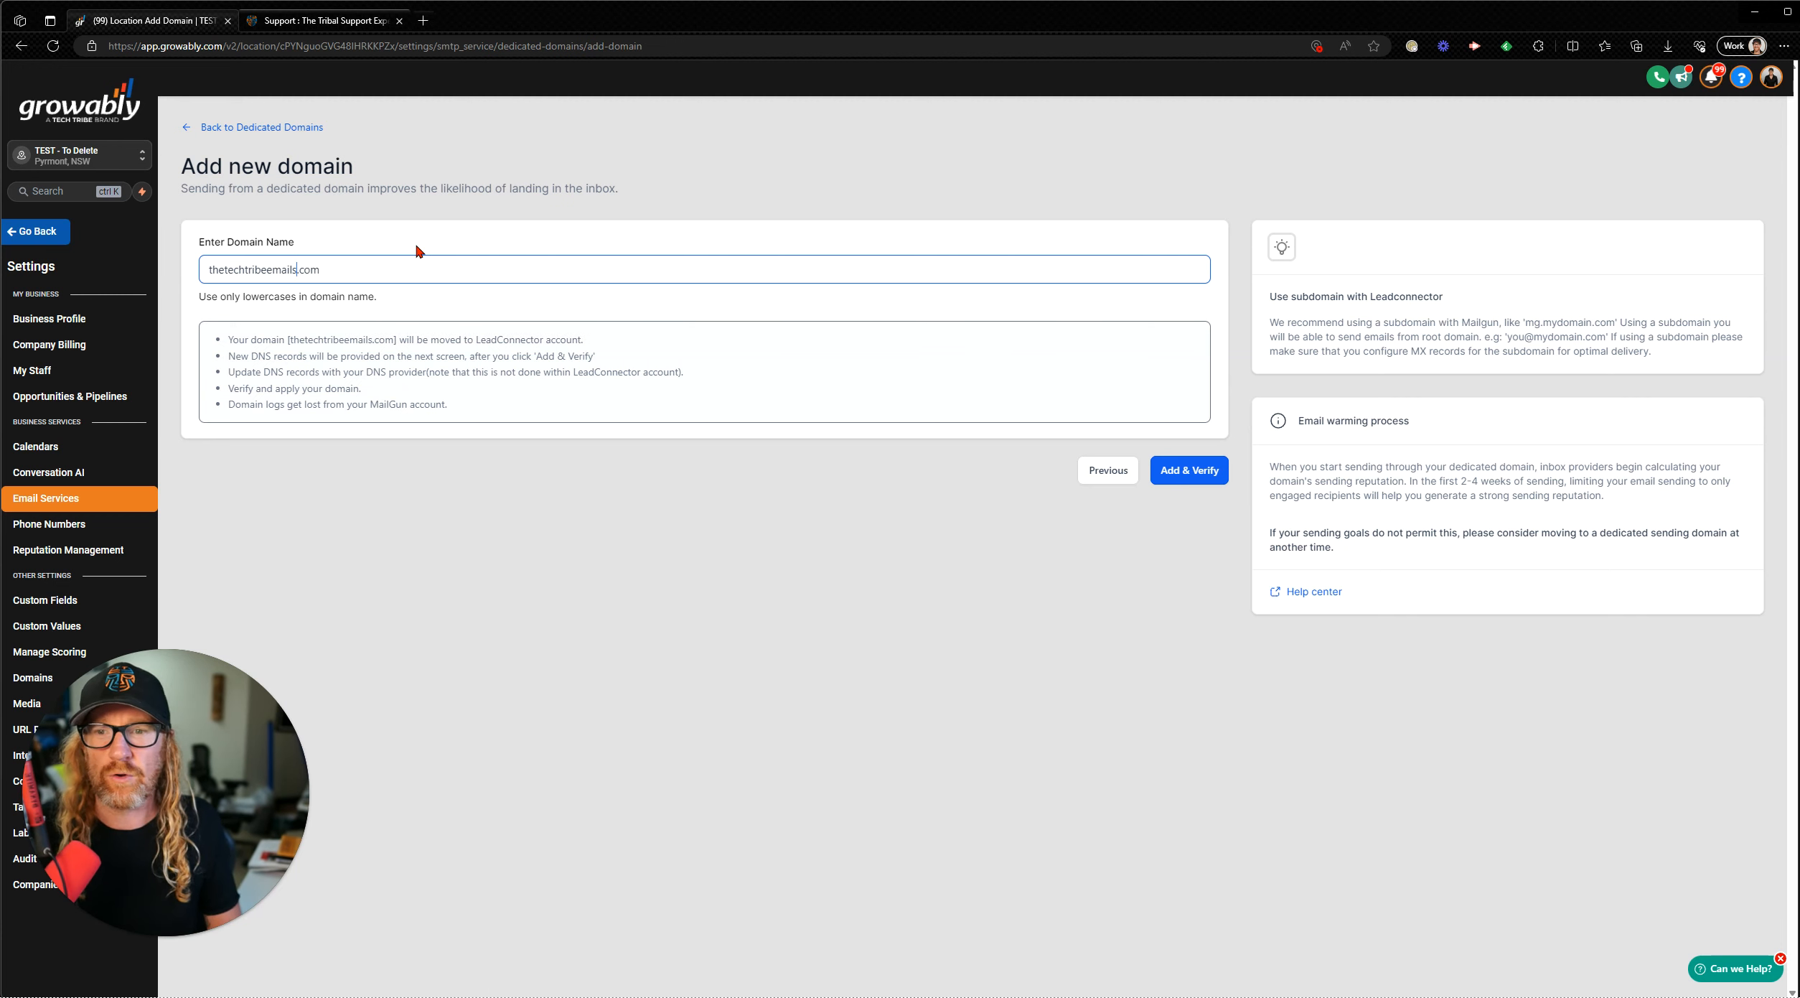
{"action": "key", "text": "BackSpace"}
{"action": "key", "text": "BackSpace"}
{"action": "key", "text": "BackSpace"}
{"action": "key", "text": "BackSpace"}
{"action": "key", "text": "BackSpace"}
{"action": "type", "text": "marketing"}
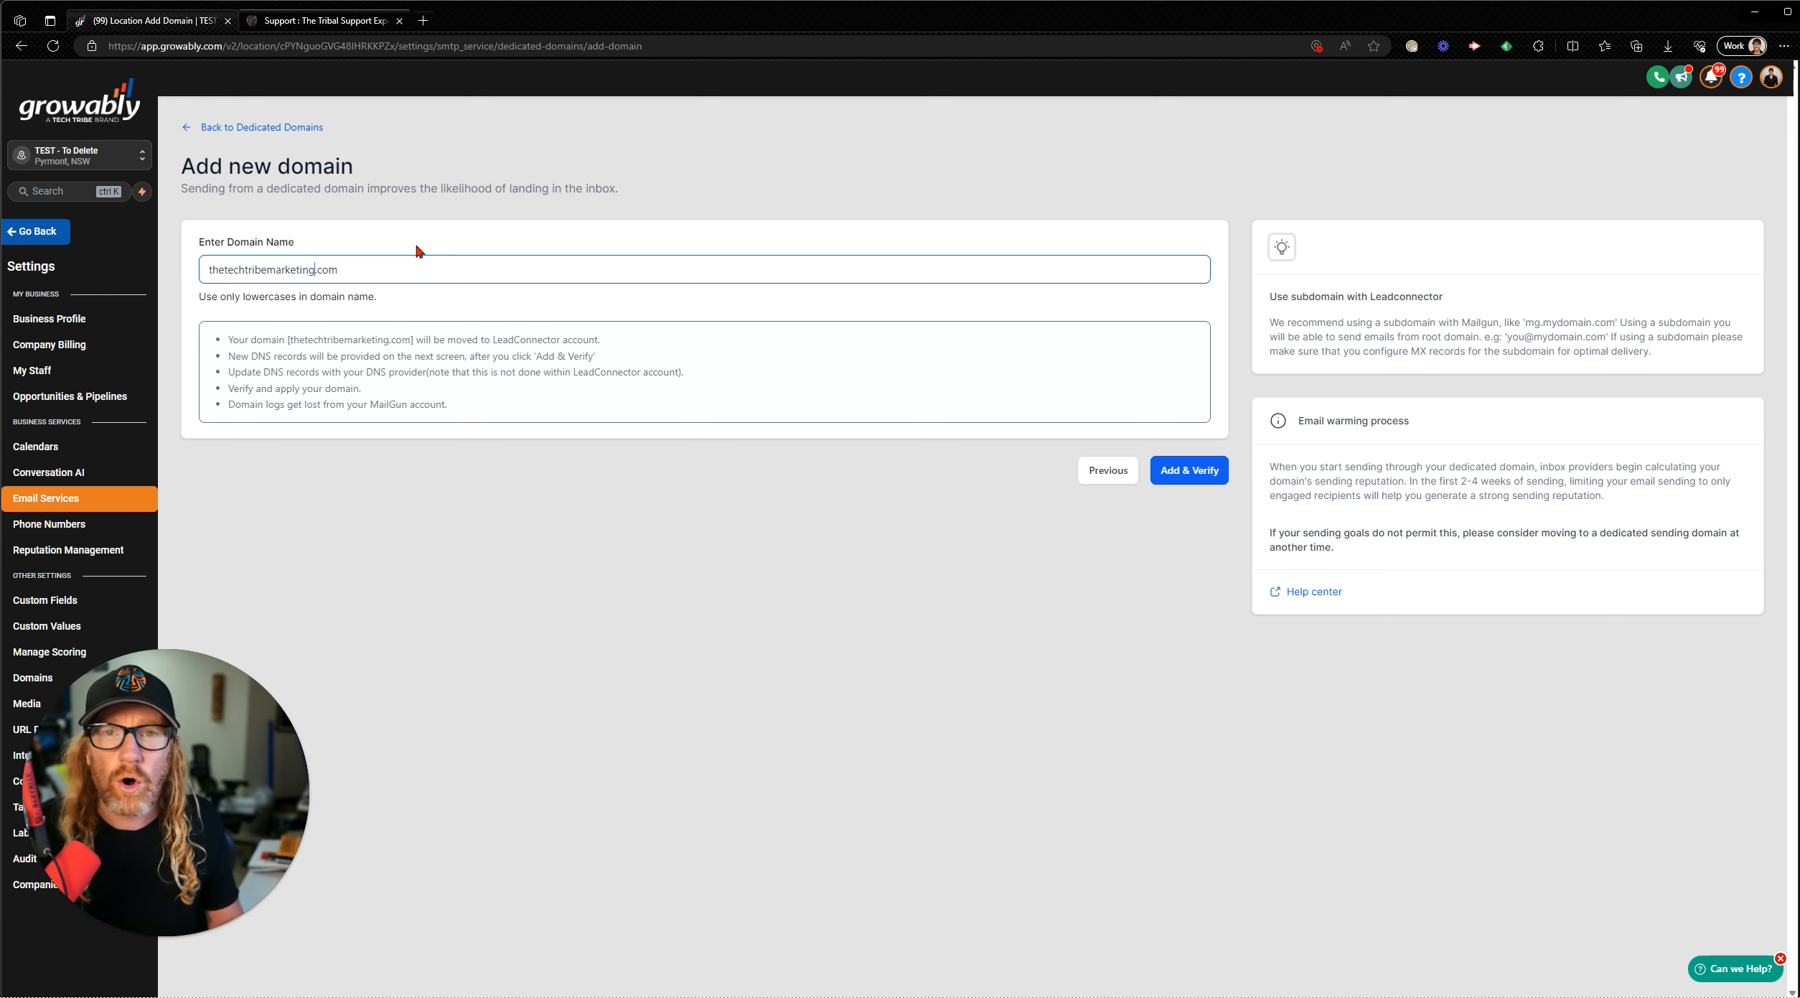
{"action": "key", "text": "BackSpace"}
{"action": "key", "text": "BackSpace"}
{"action": "key", "text": "BackSpace"}
{"action": "key", "text": "BackSpace"}
{"action": "key", "text": "BackSpace"}
{"action": "key", "text": "BackSpace"}
{"action": "key", "text": "BackSpace"}
{"action": "key", "text": "BackSpace"}
{"action": "key", "text": "BackSpace"}
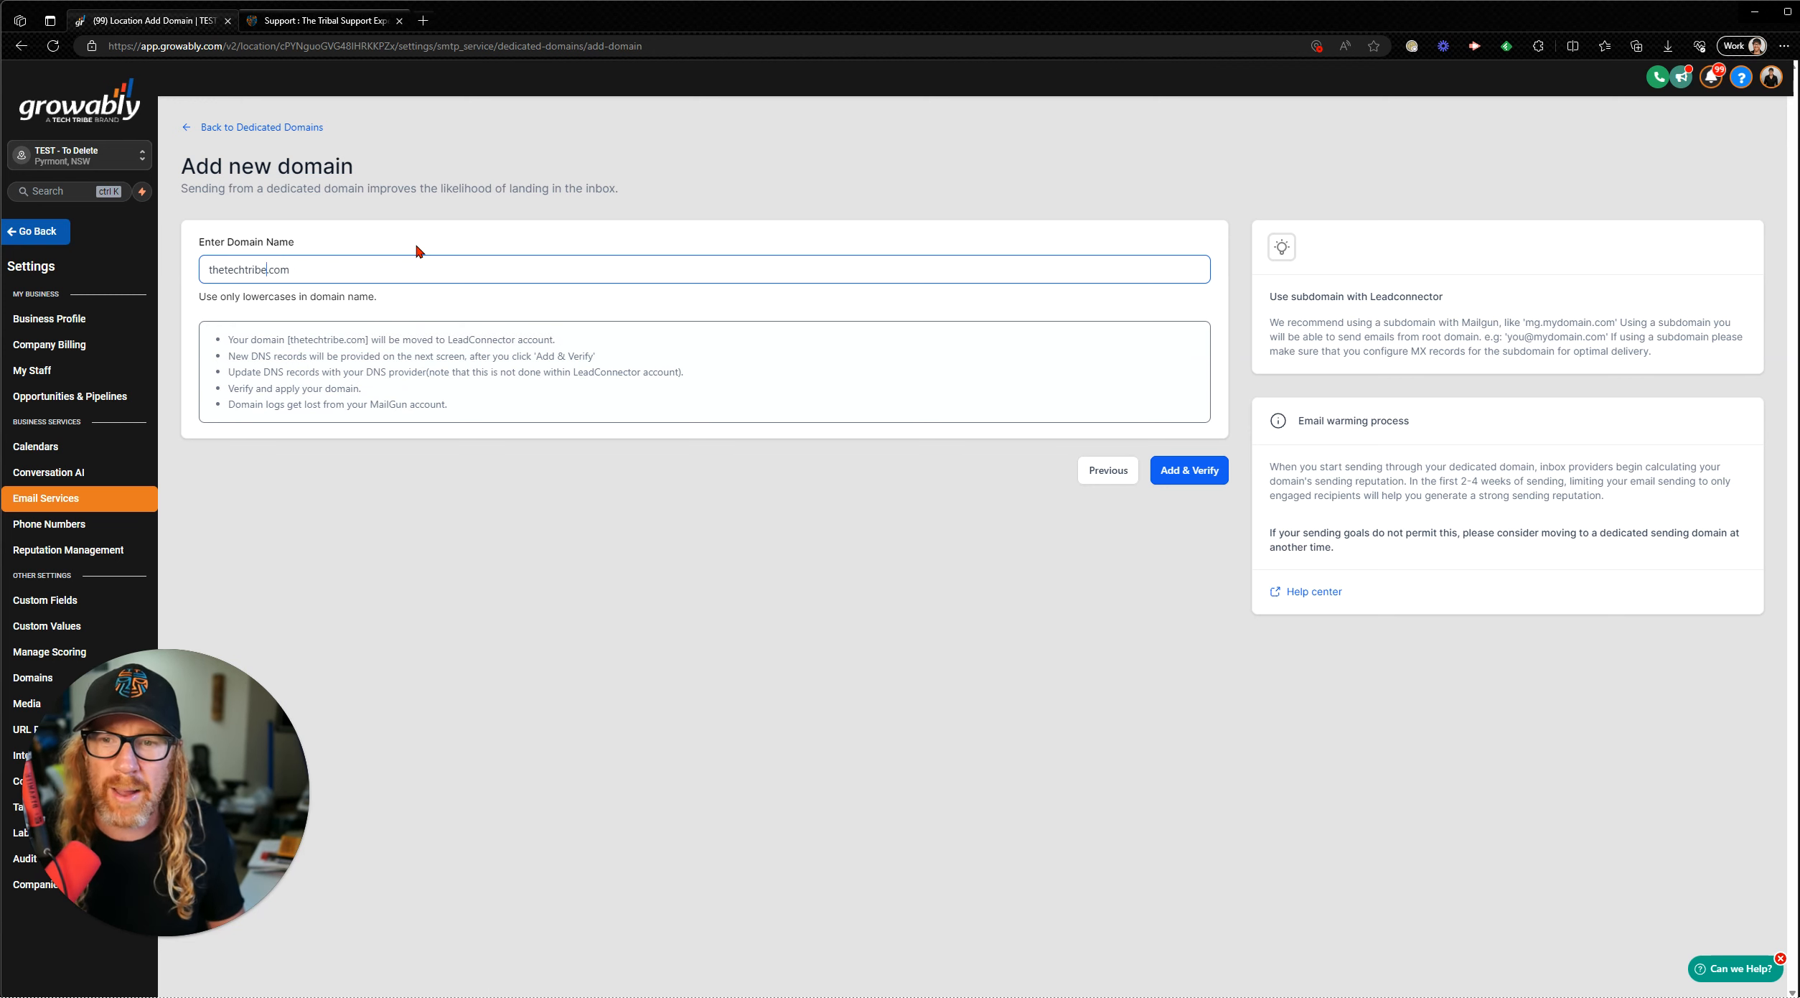
Change the domain name to the subdomain mctest.thetechtribe.com and submit it for adding and verification.
{"action": "type", "text": "email."}
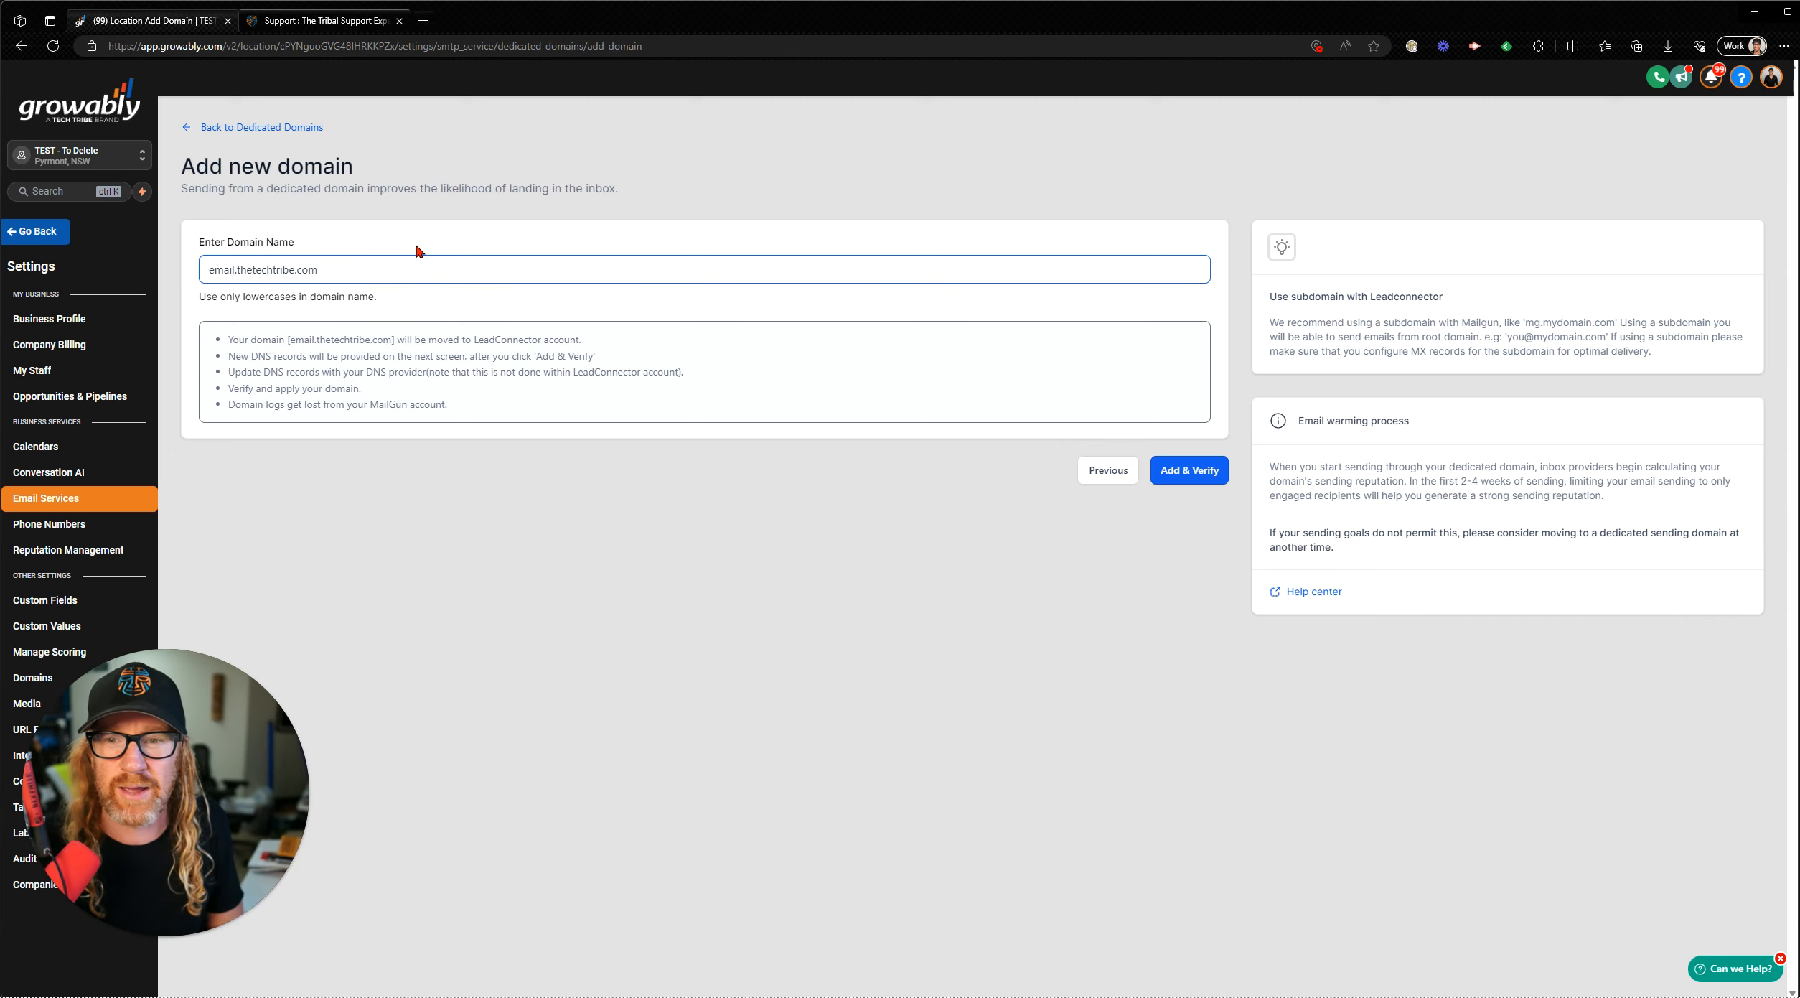
{"action": "key", "text": "shift+Home"}
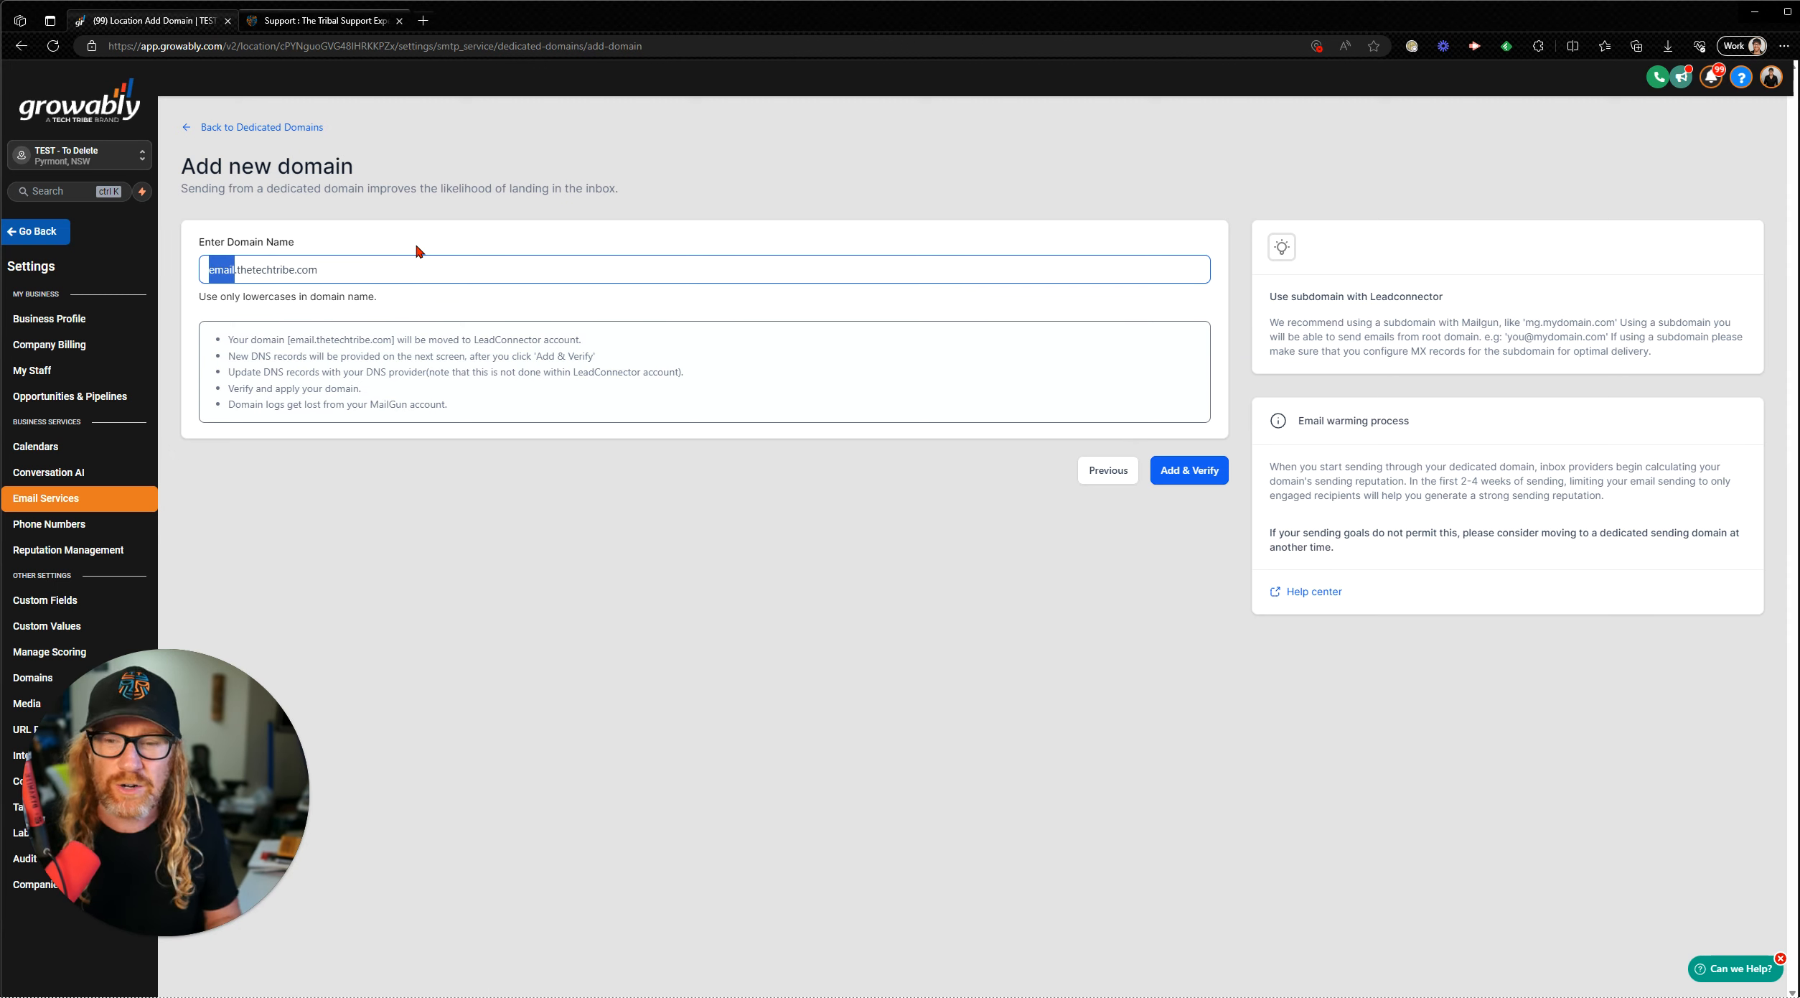
{"action": "type", "text": "mctest"}
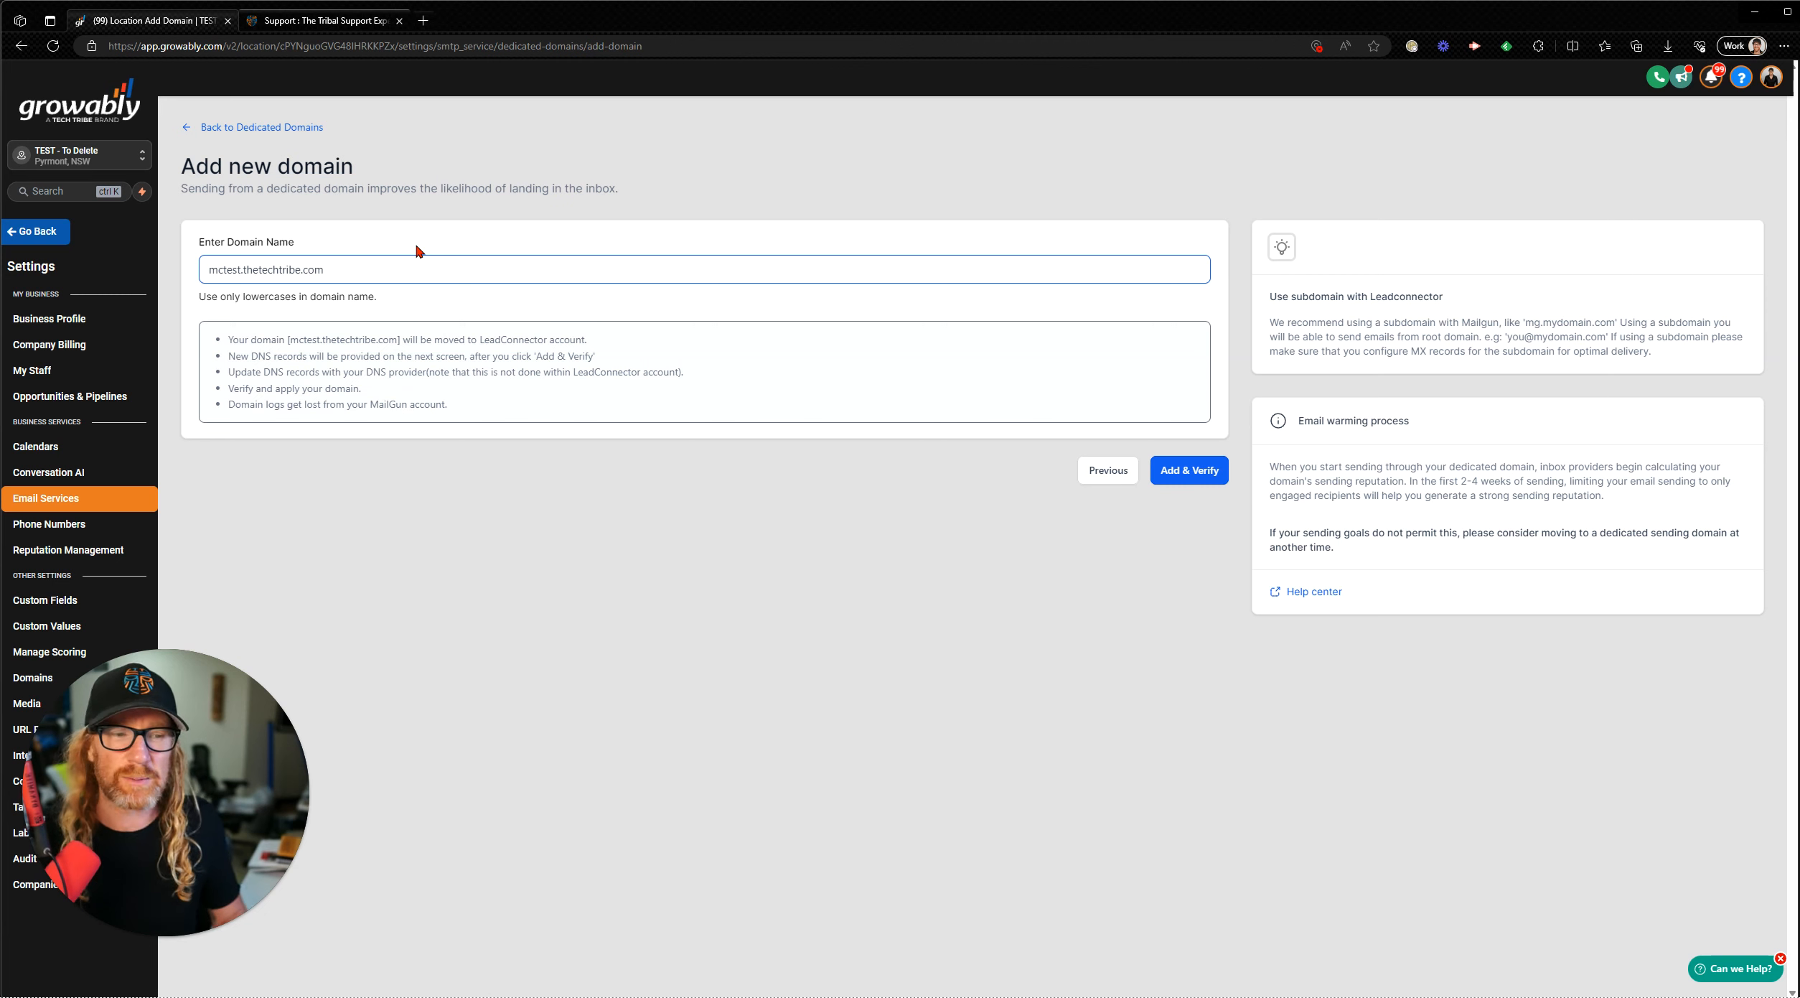
{"action": "left_click", "coordinate": [1175, 474]}
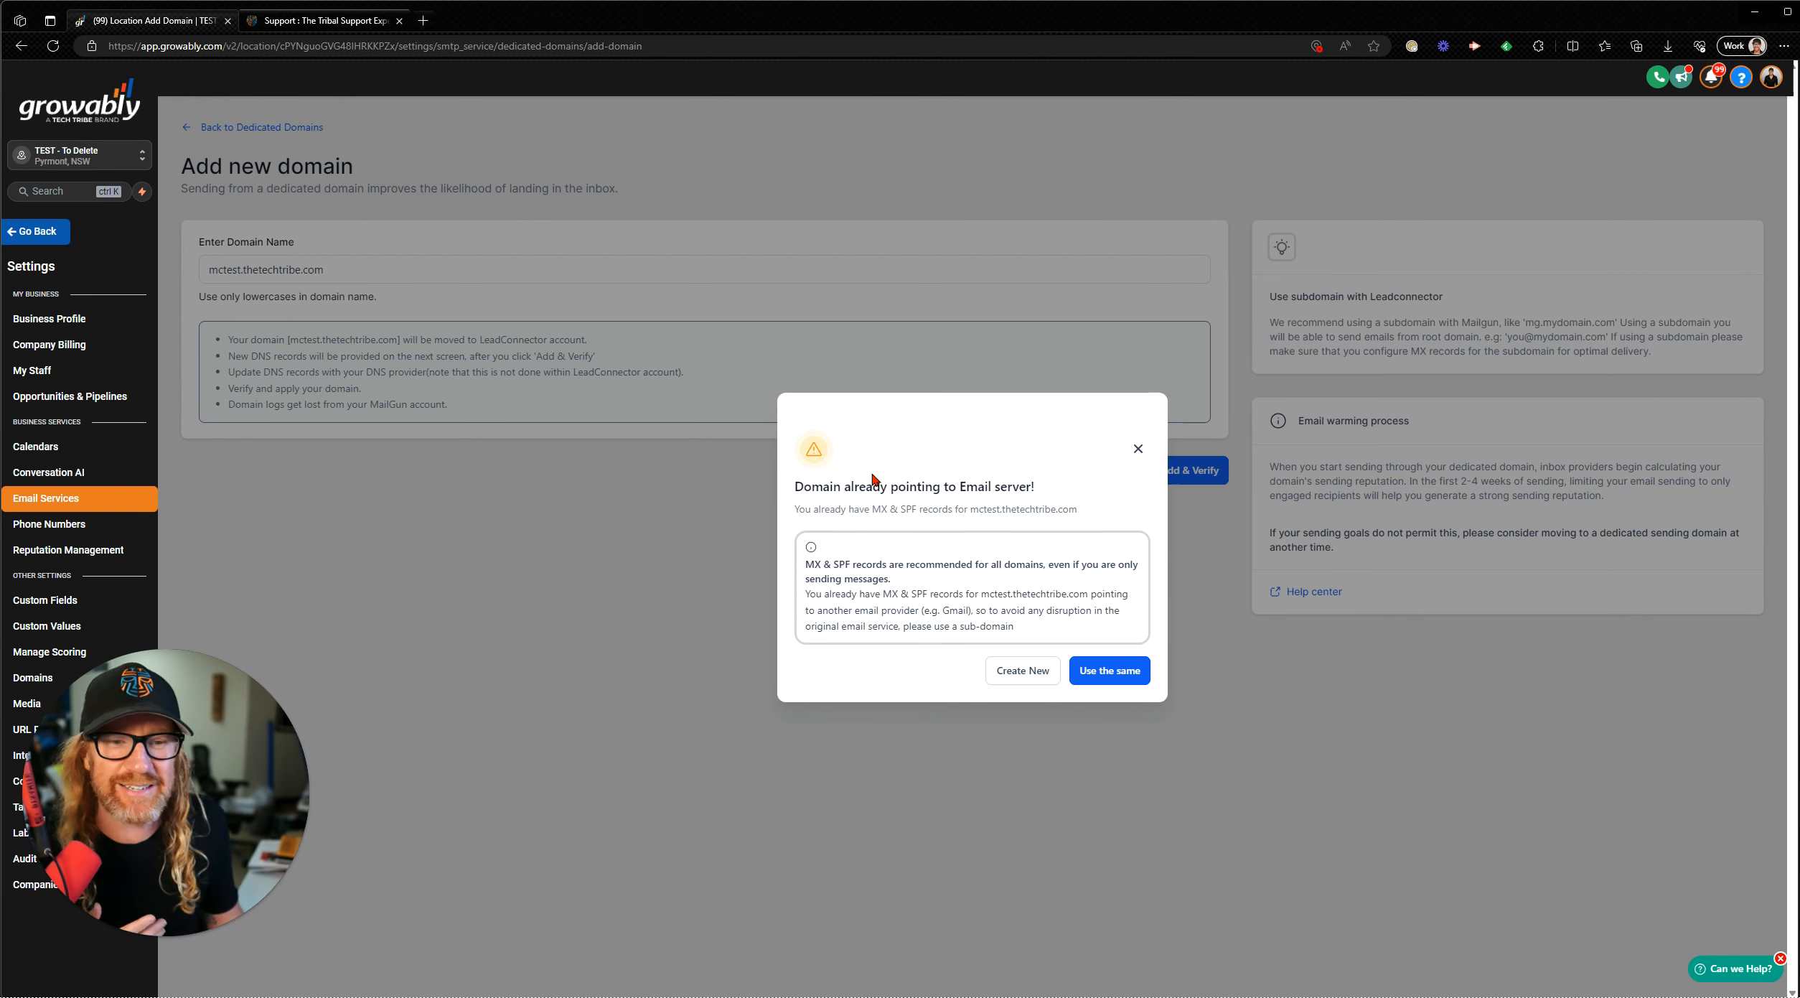
Keep the same domain despite its existing MX and SPF records, and choose to add the DNS records manually.
{"action": "left_click_drag", "start_coordinate": [795, 486], "coordinate": [1076, 495]}
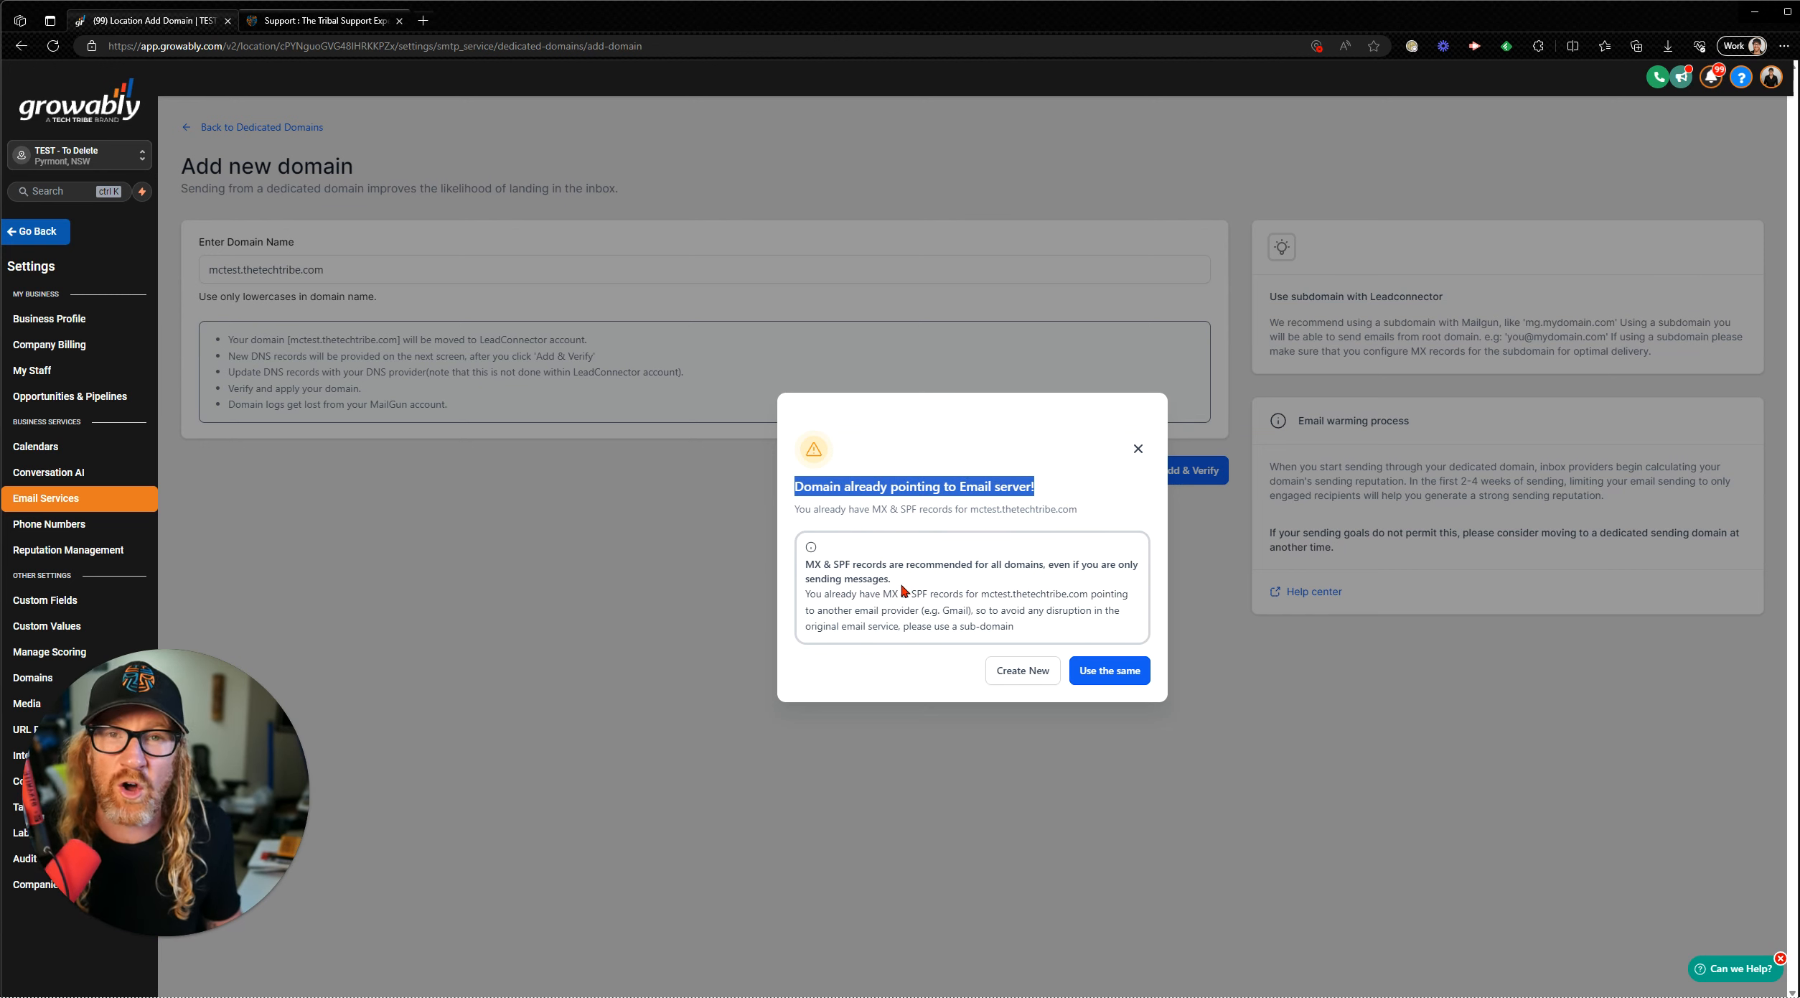
{"action": "left_click", "coordinate": [1106, 672]}
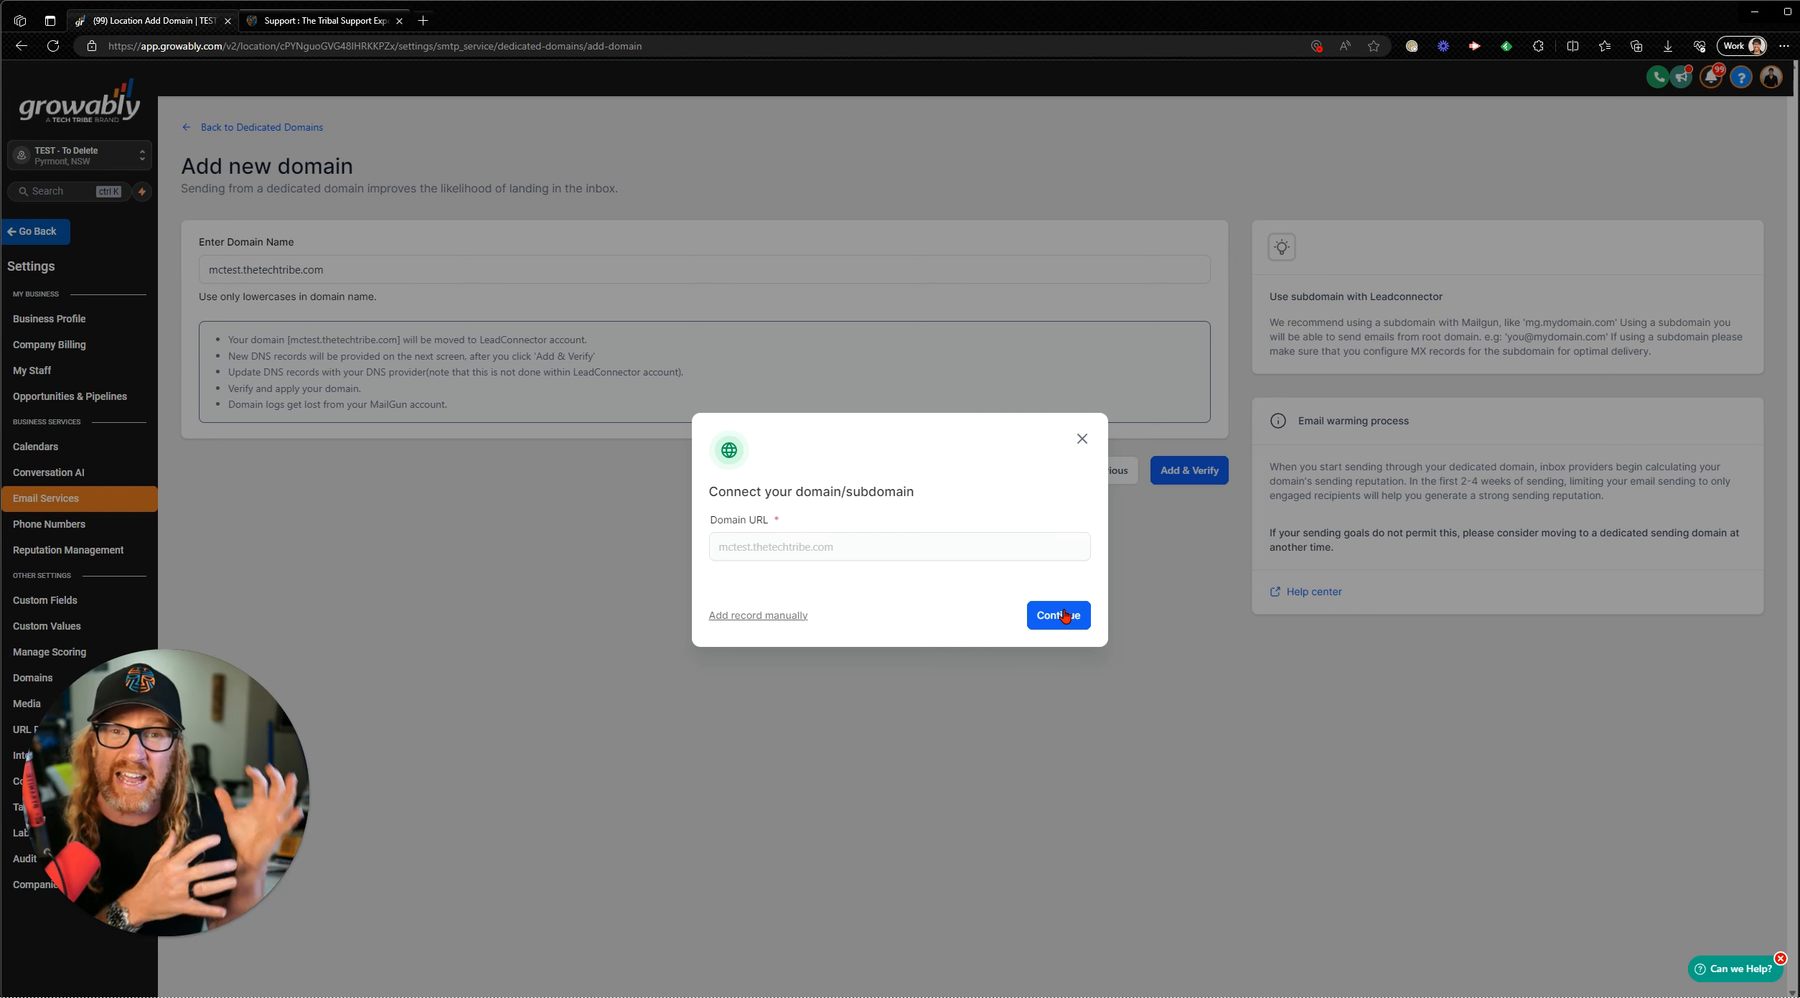
{"action": "left_click", "coordinate": [767, 616]}
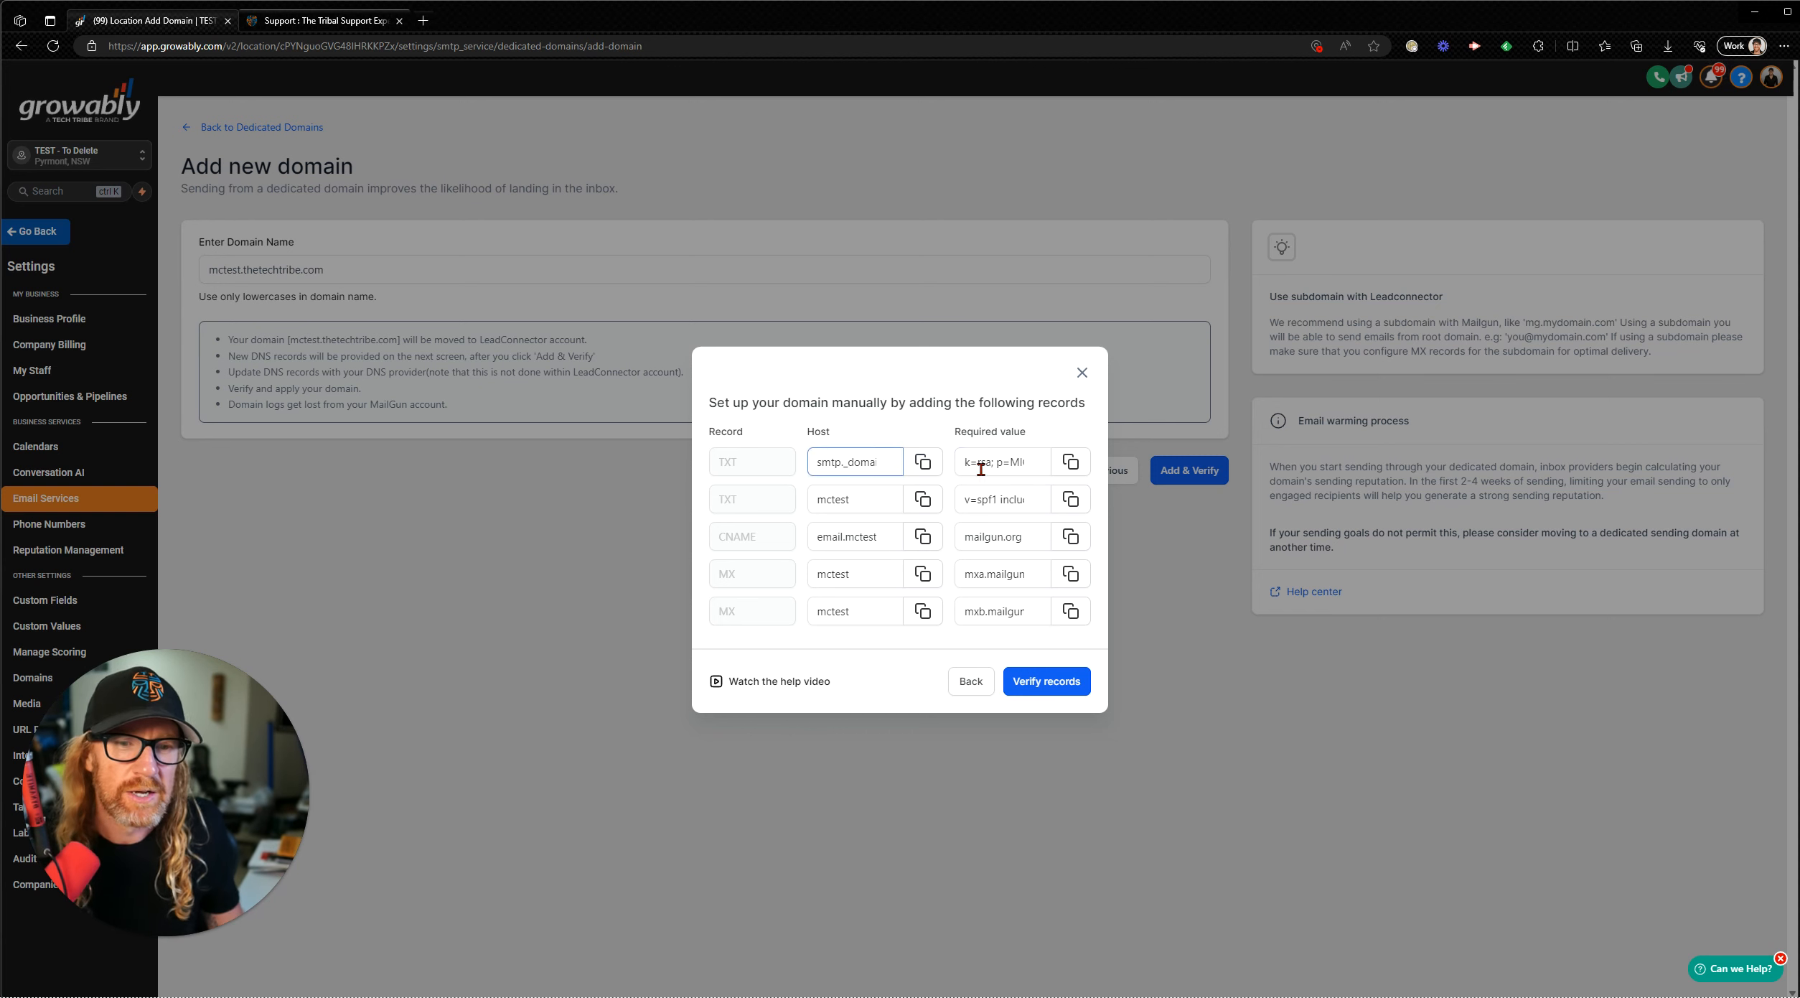
Check the hosts of the required DNS records, submit the records and run the domain verification.
{"action": "left_click", "coordinate": [895, 575]}
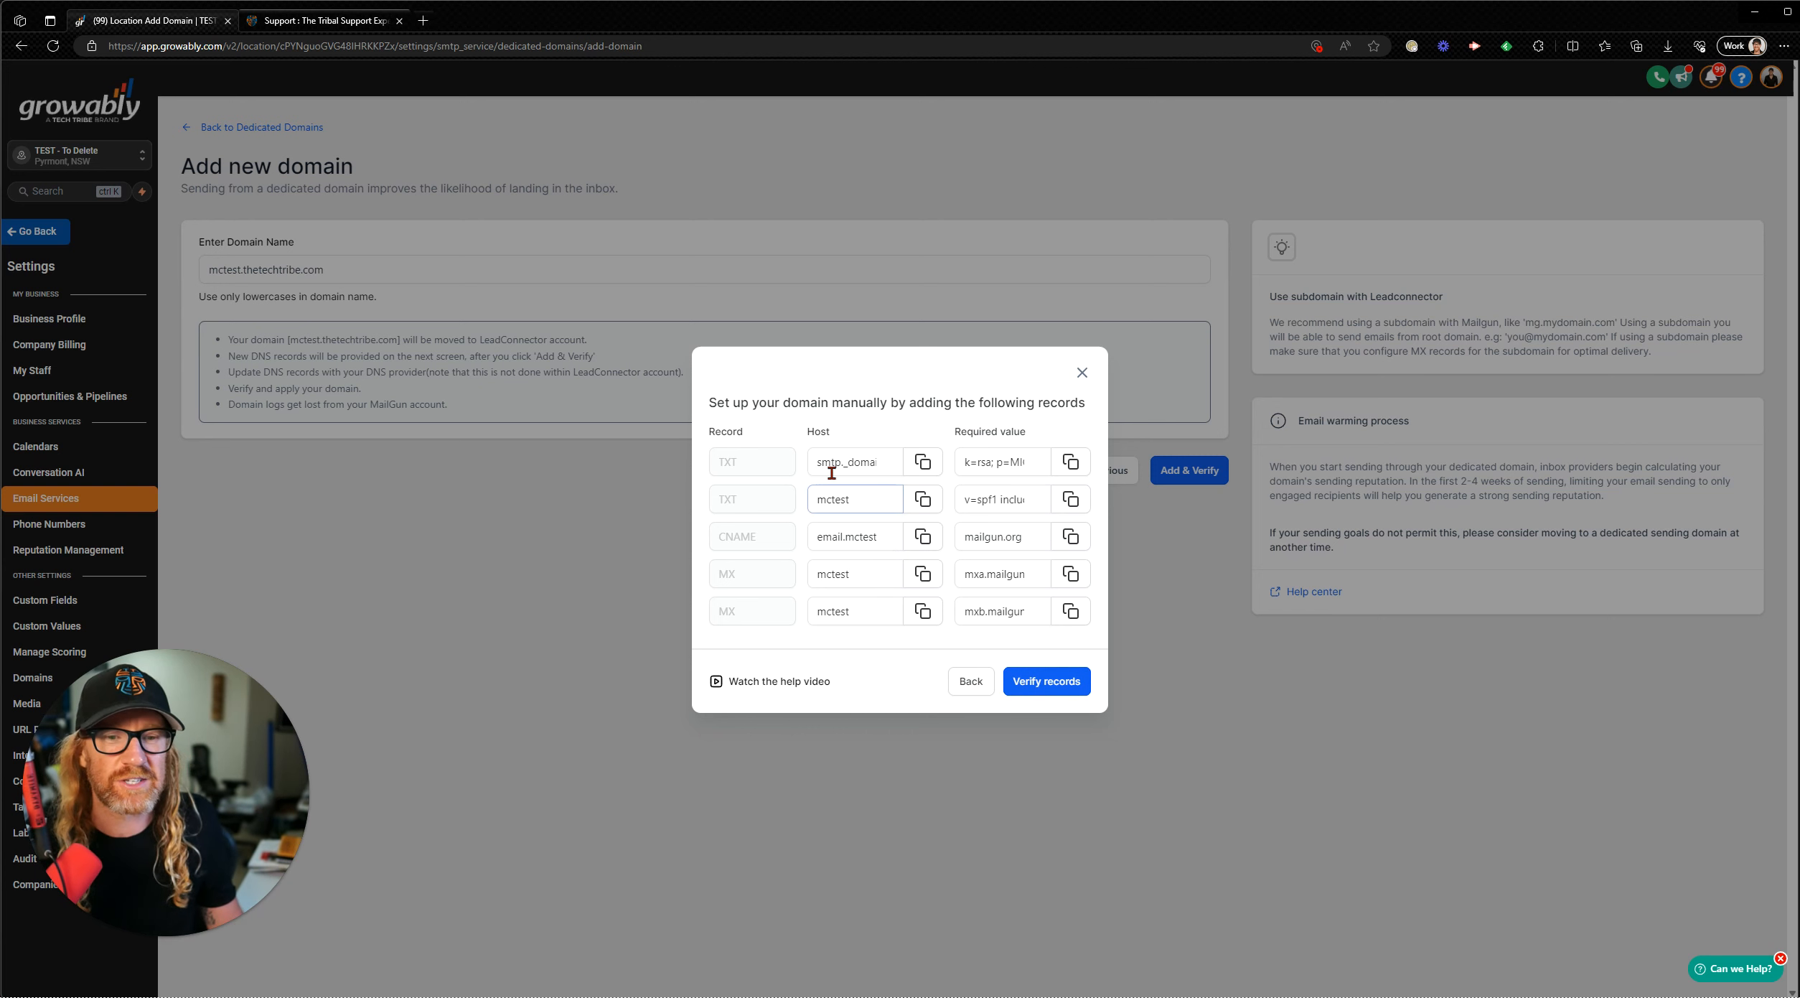
{"action": "triple_click", "coordinate": [854, 463]}
{"action": "left_click", "coordinate": [849, 507]}
{"action": "left_click", "coordinate": [852, 542]}
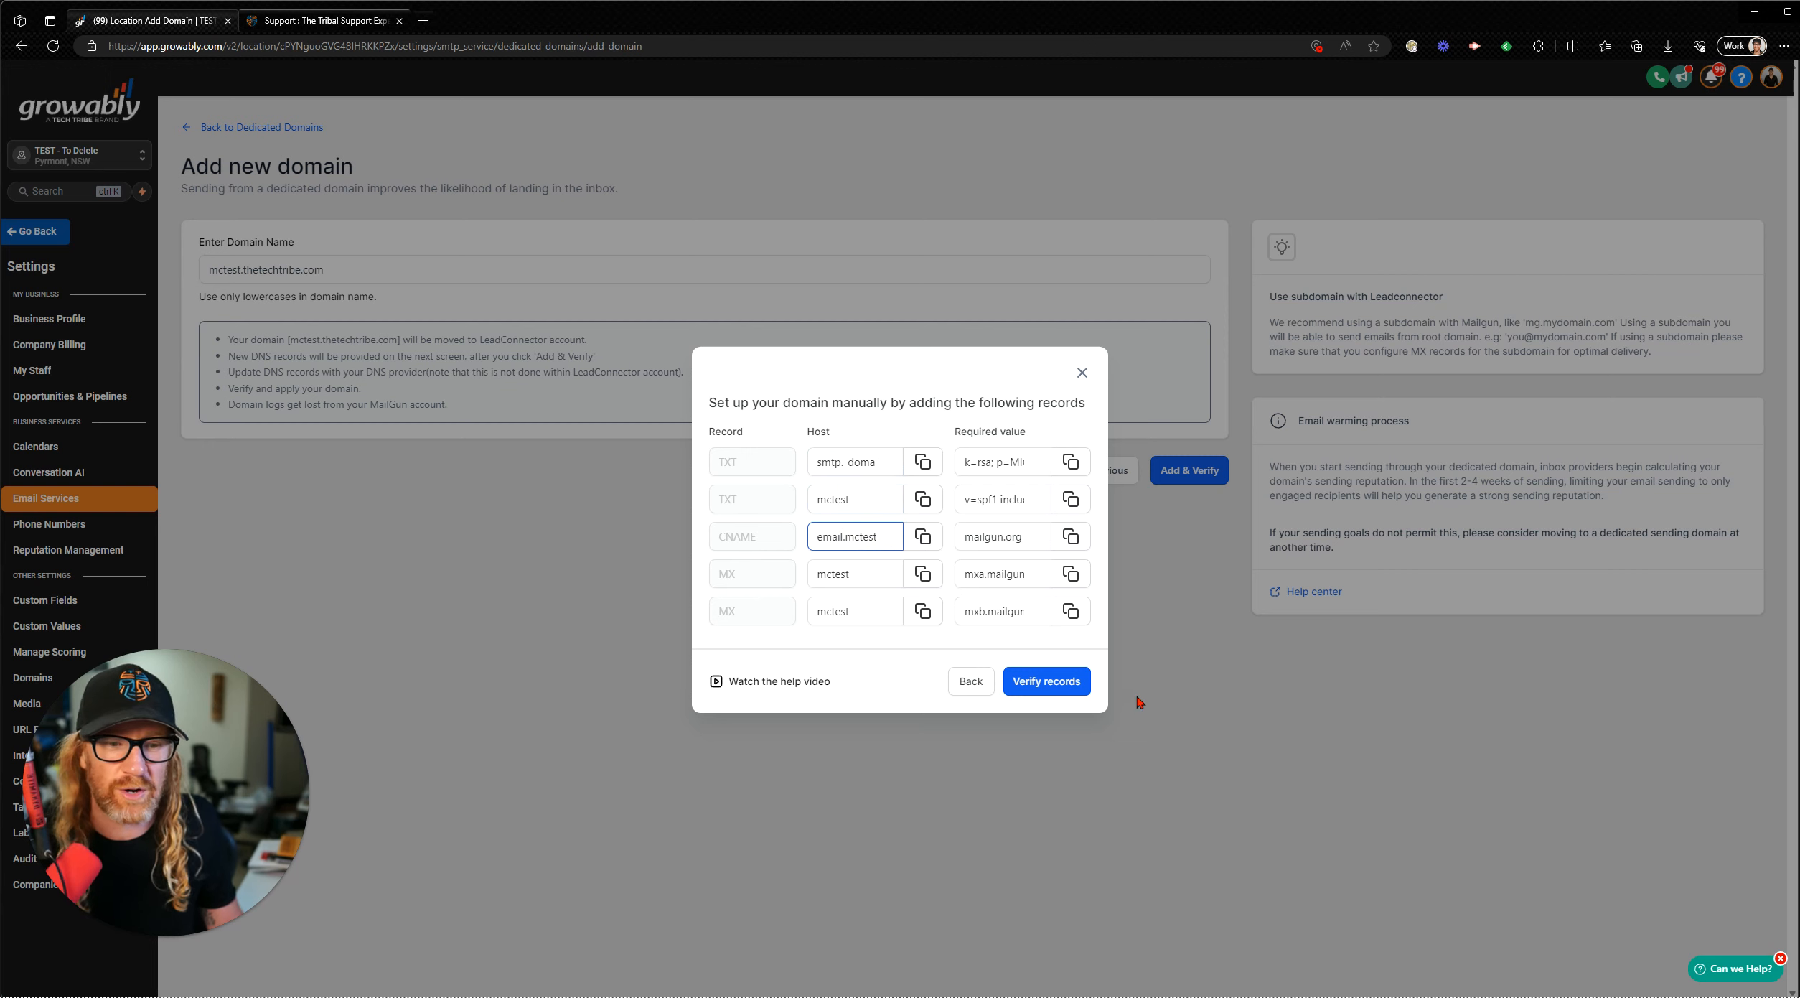
{"action": "left_click", "coordinate": [1050, 683]}
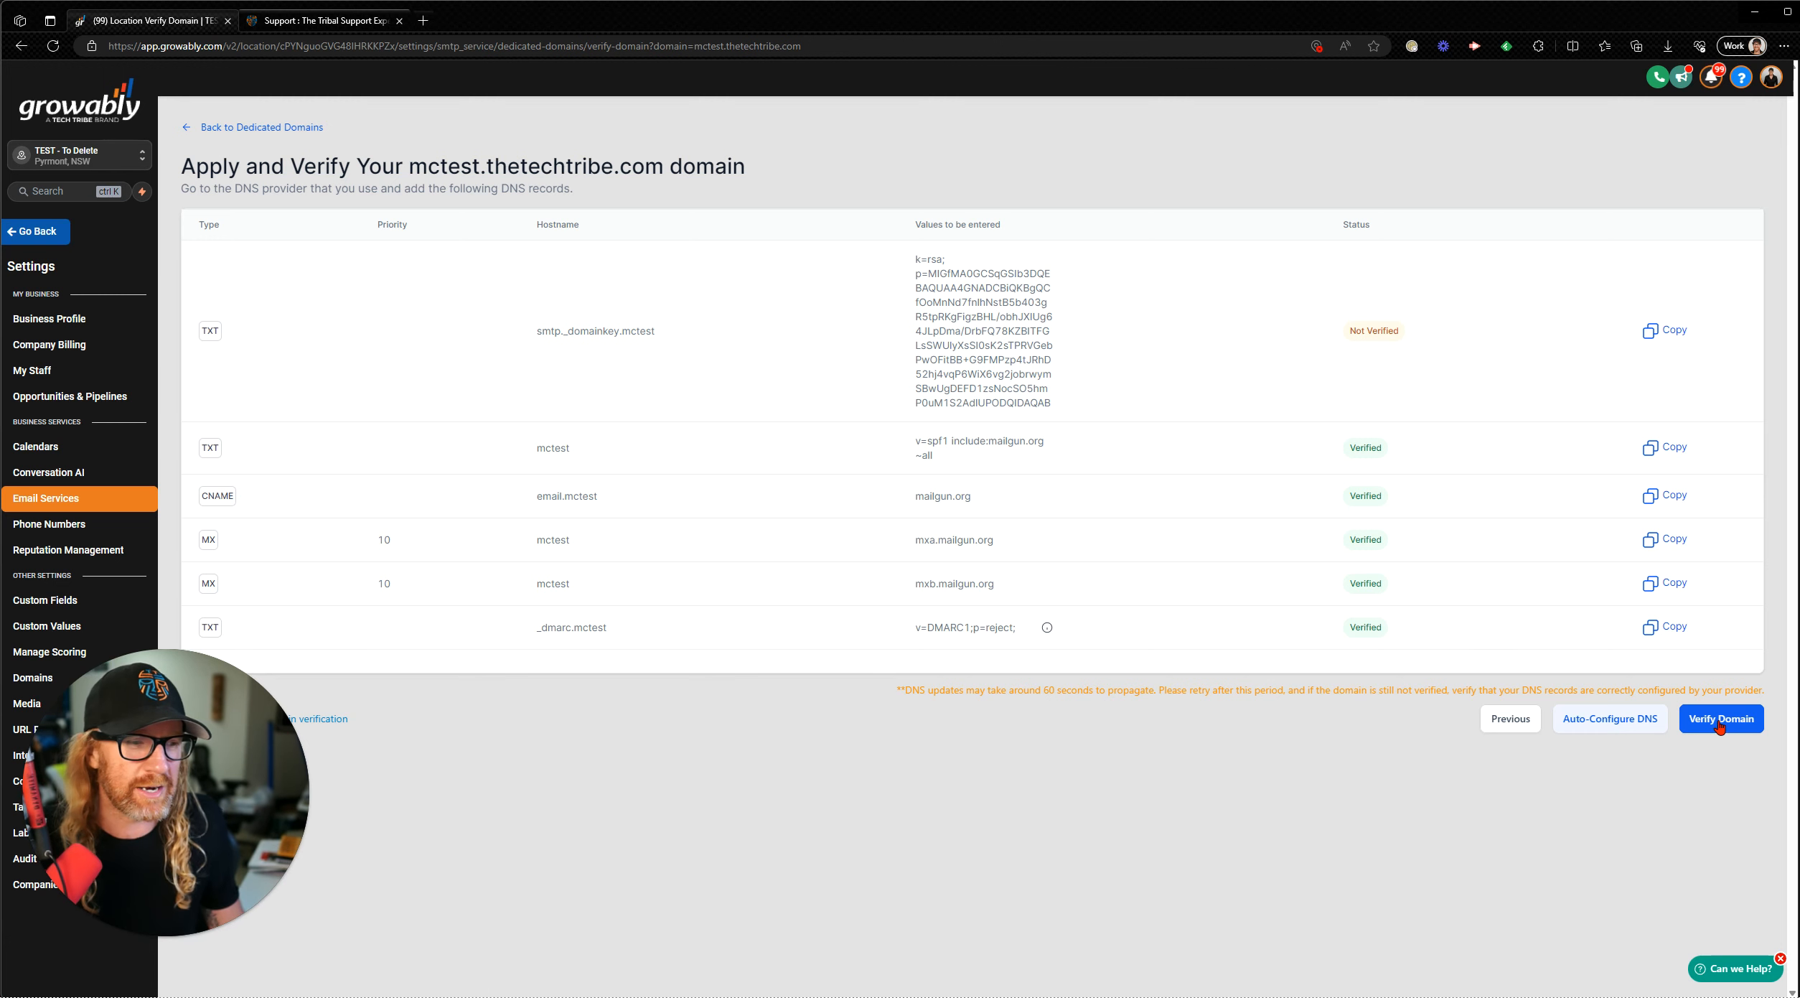
{"action": "left_click", "coordinate": [1719, 721]}
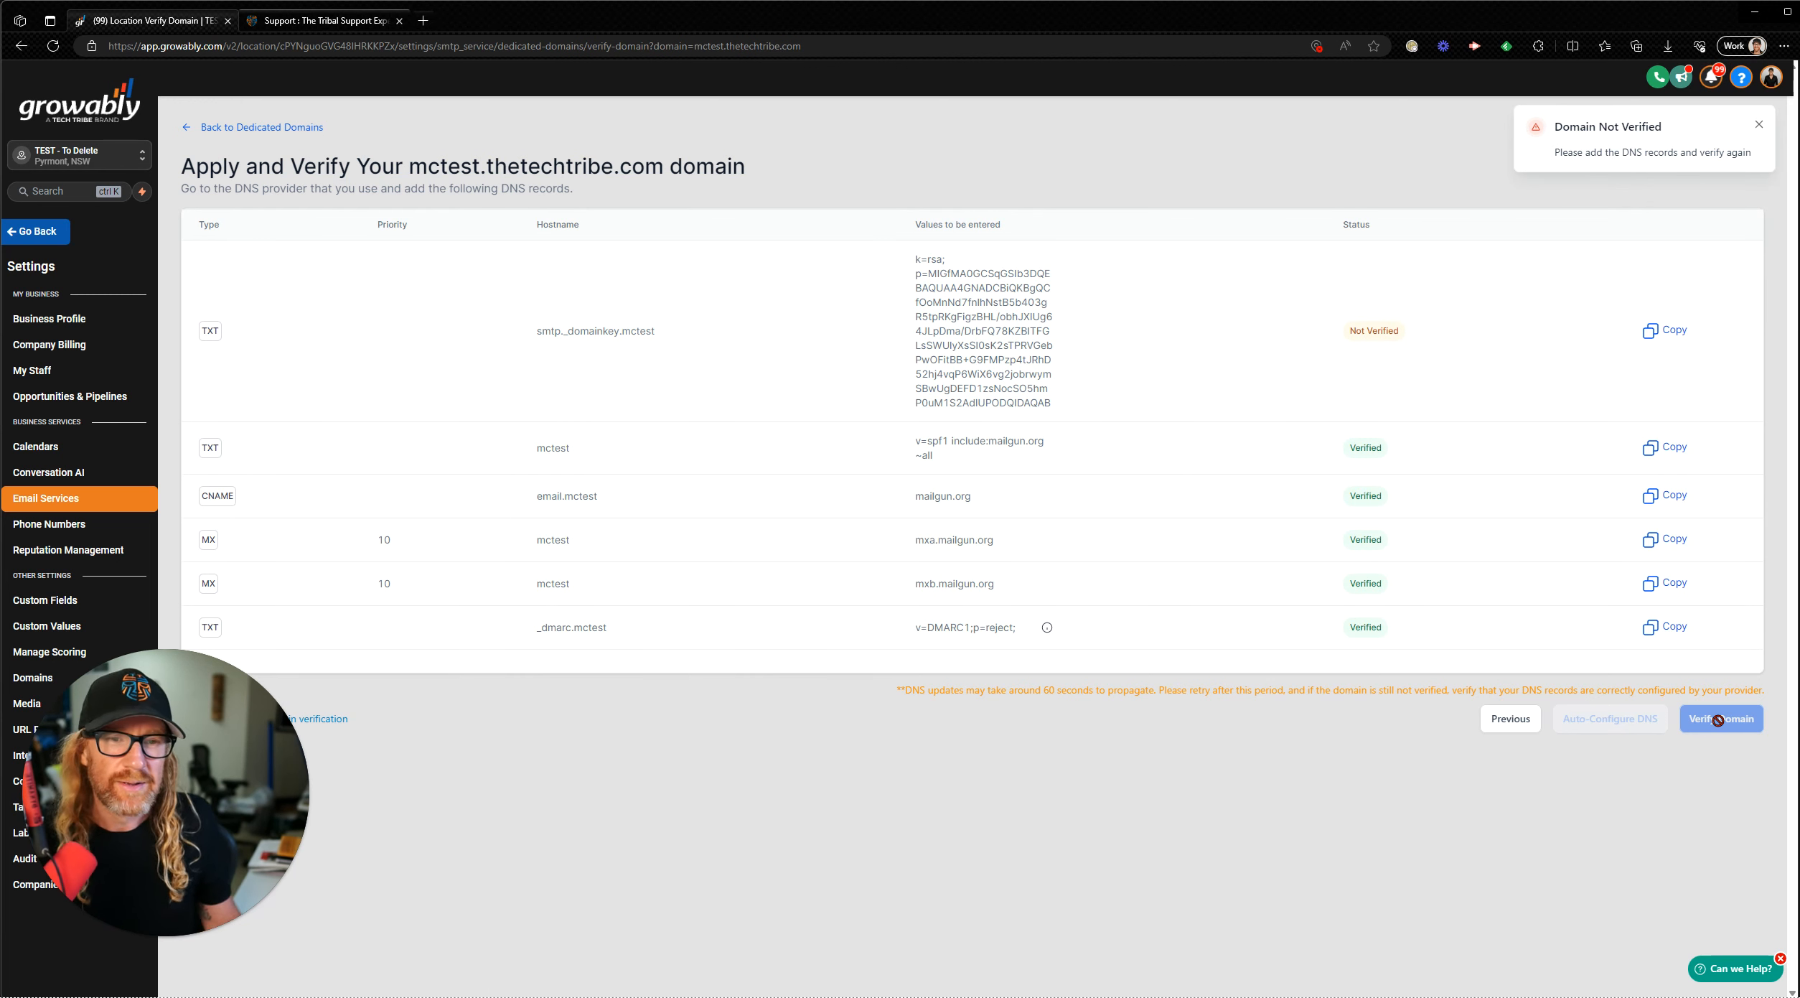
Examine the domain key TXT value and the DMARC record's hostname, policy and information note.
{"action": "left_click_drag", "start_coordinate": [916, 257], "coordinate": [1048, 406]}
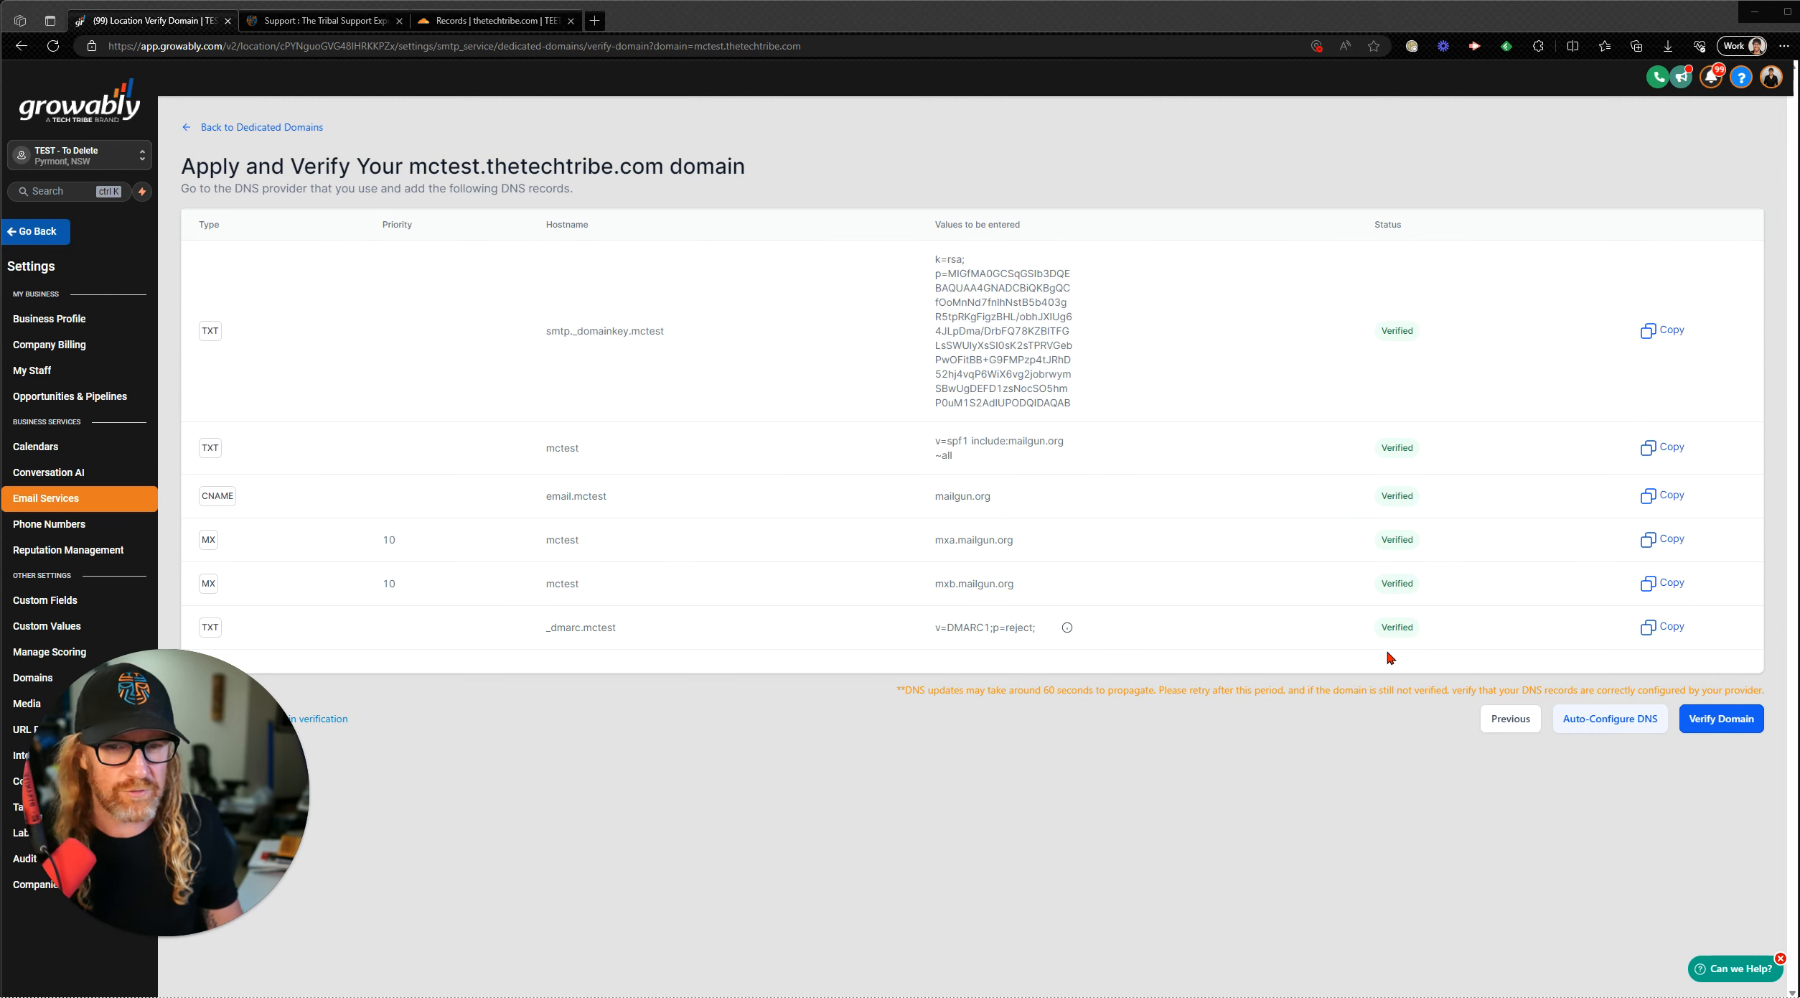
{"action": "left_click_drag", "start_coordinate": [547, 628], "coordinate": [622, 628]}
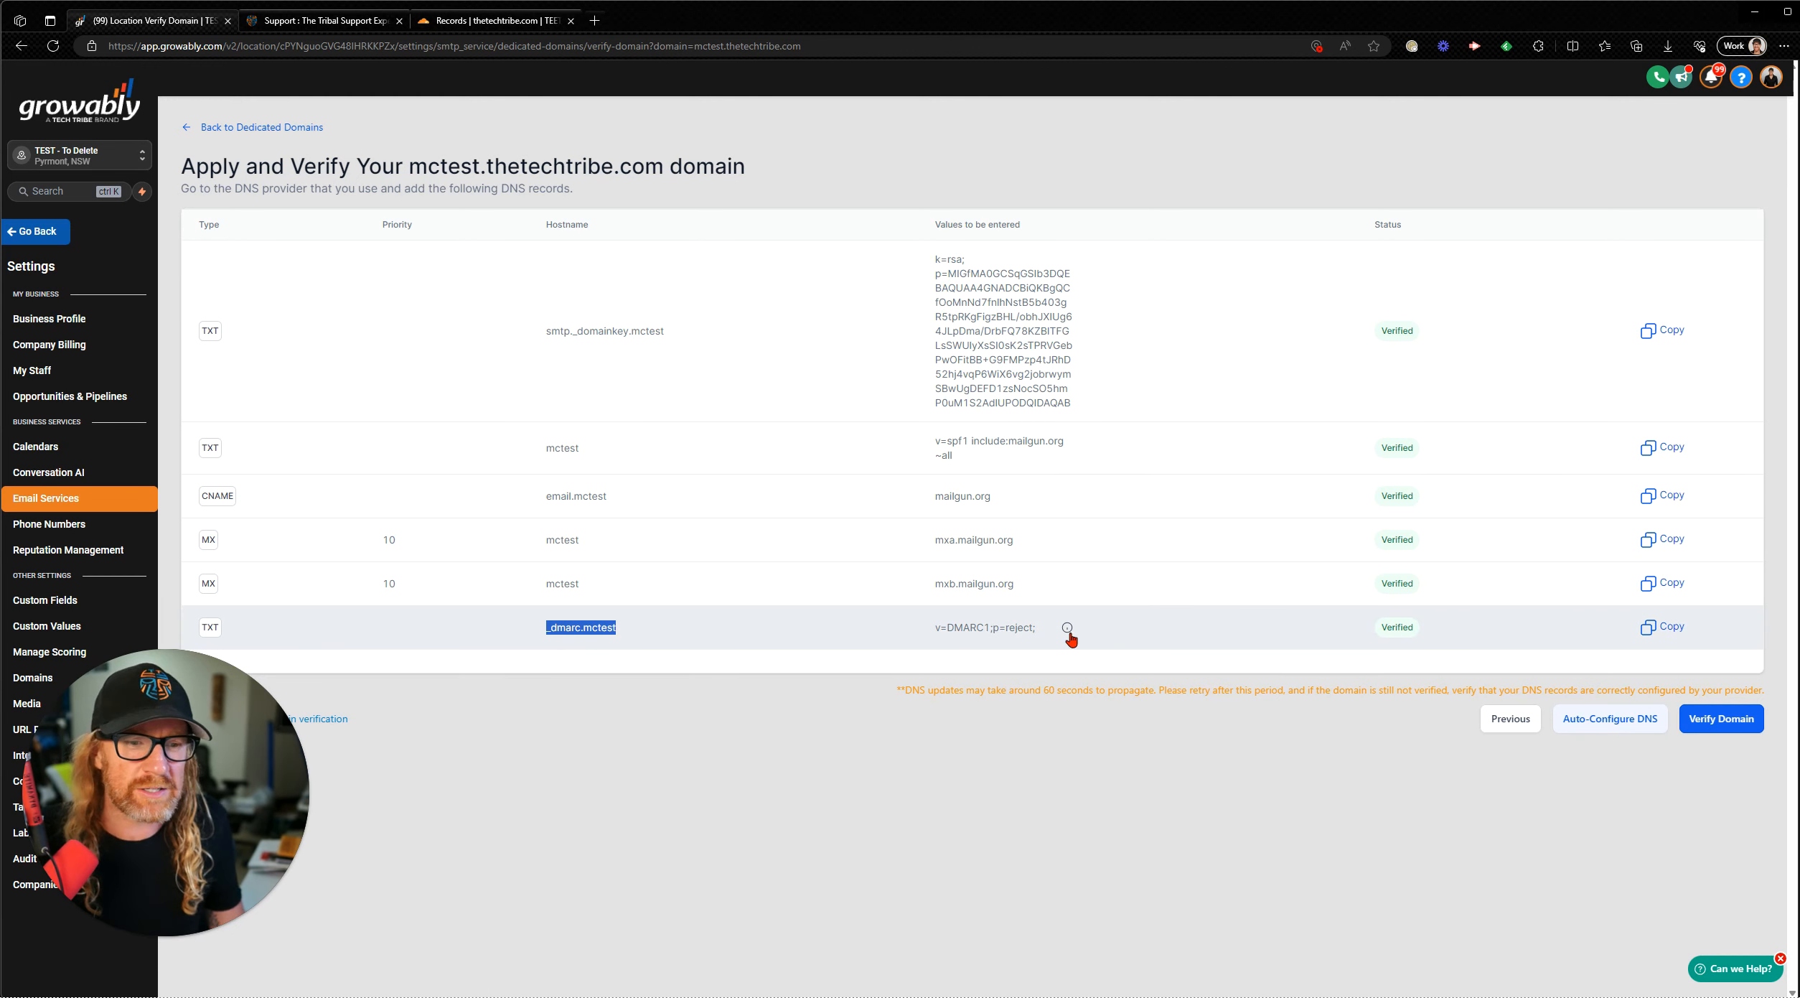
{"action": "left_click_drag", "start_coordinate": [1003, 627], "coordinate": [1036, 627]}
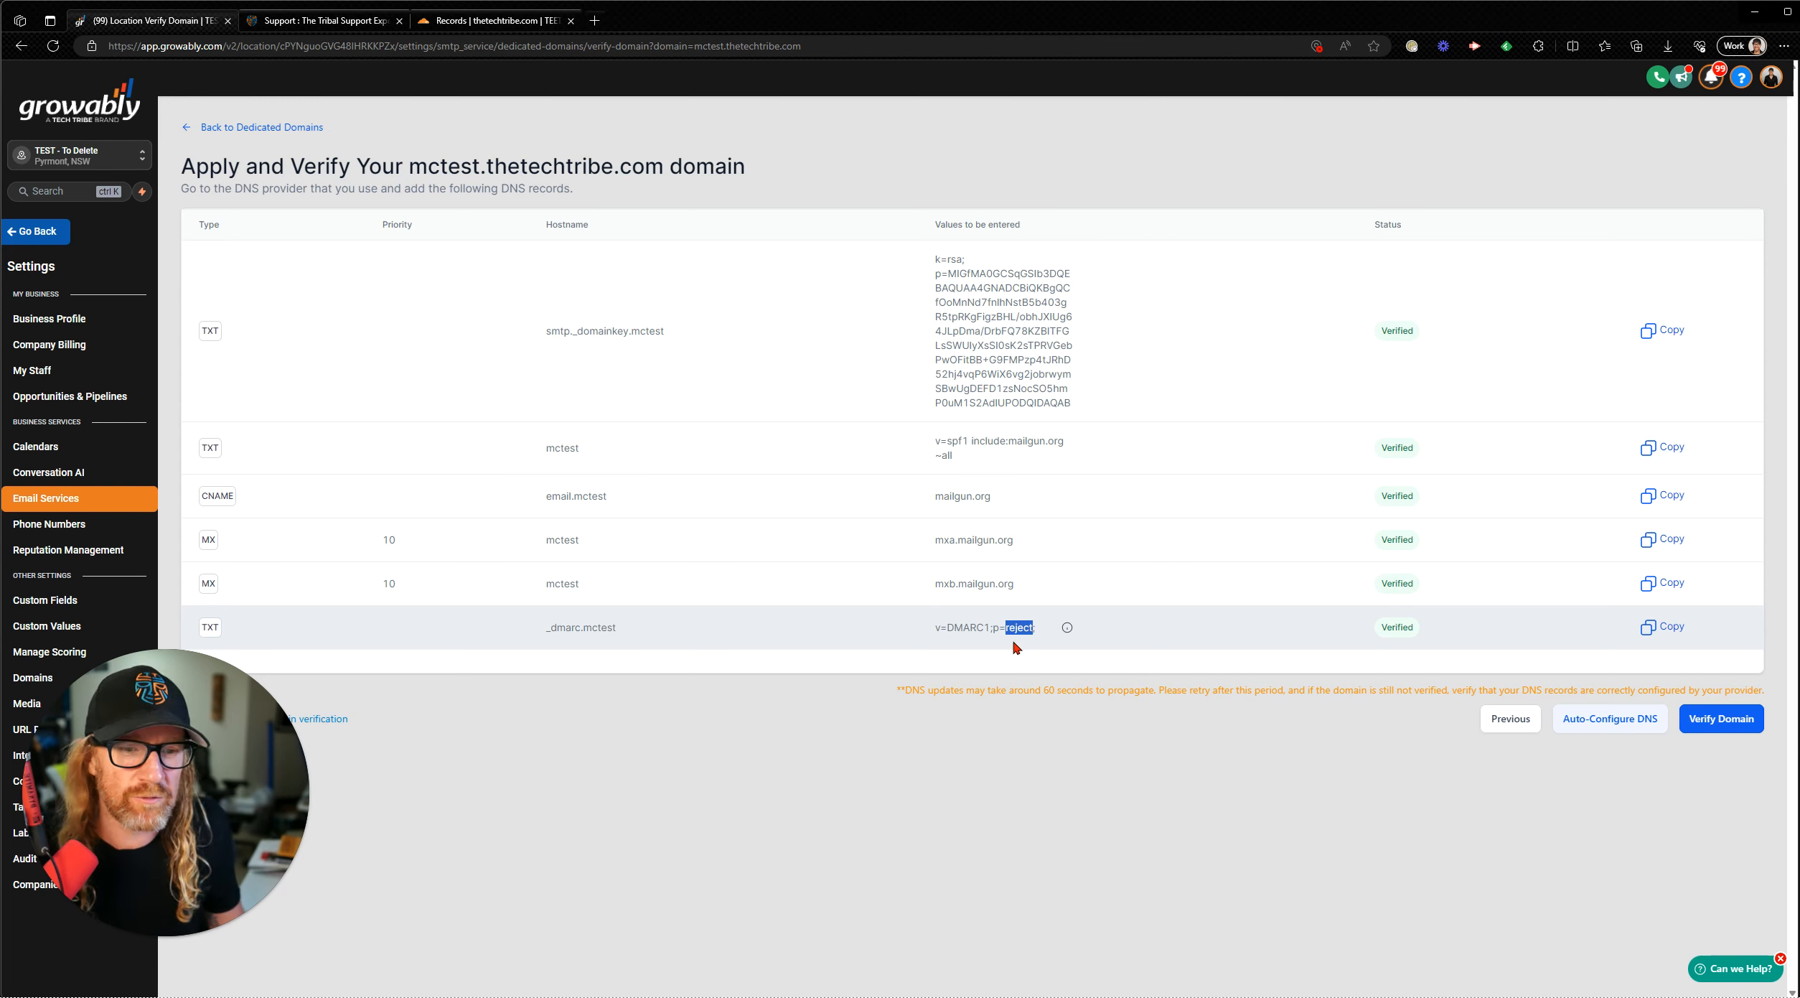
{"action": "left_click", "coordinate": [1066, 629]}
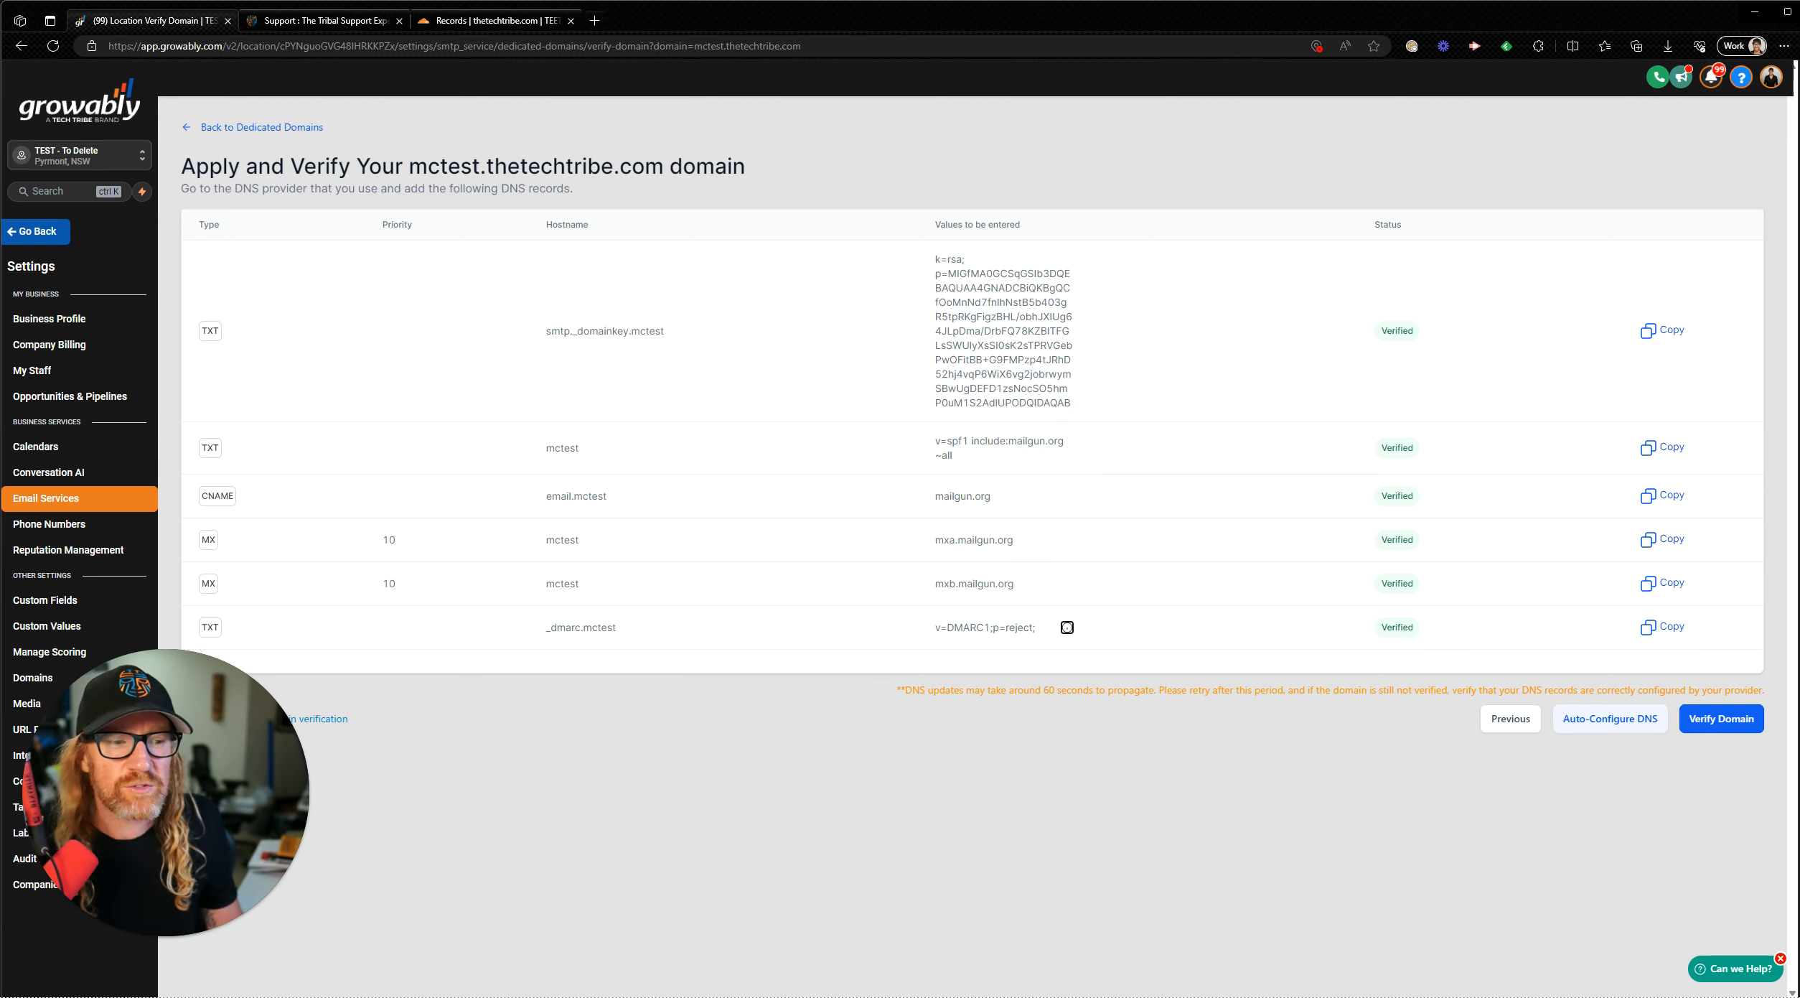
Retry the verification of mctest.thetechtribe.com, reopening it from the dedicated domains list for another attempt.
{"action": "left_click", "coordinate": [1714, 720]}
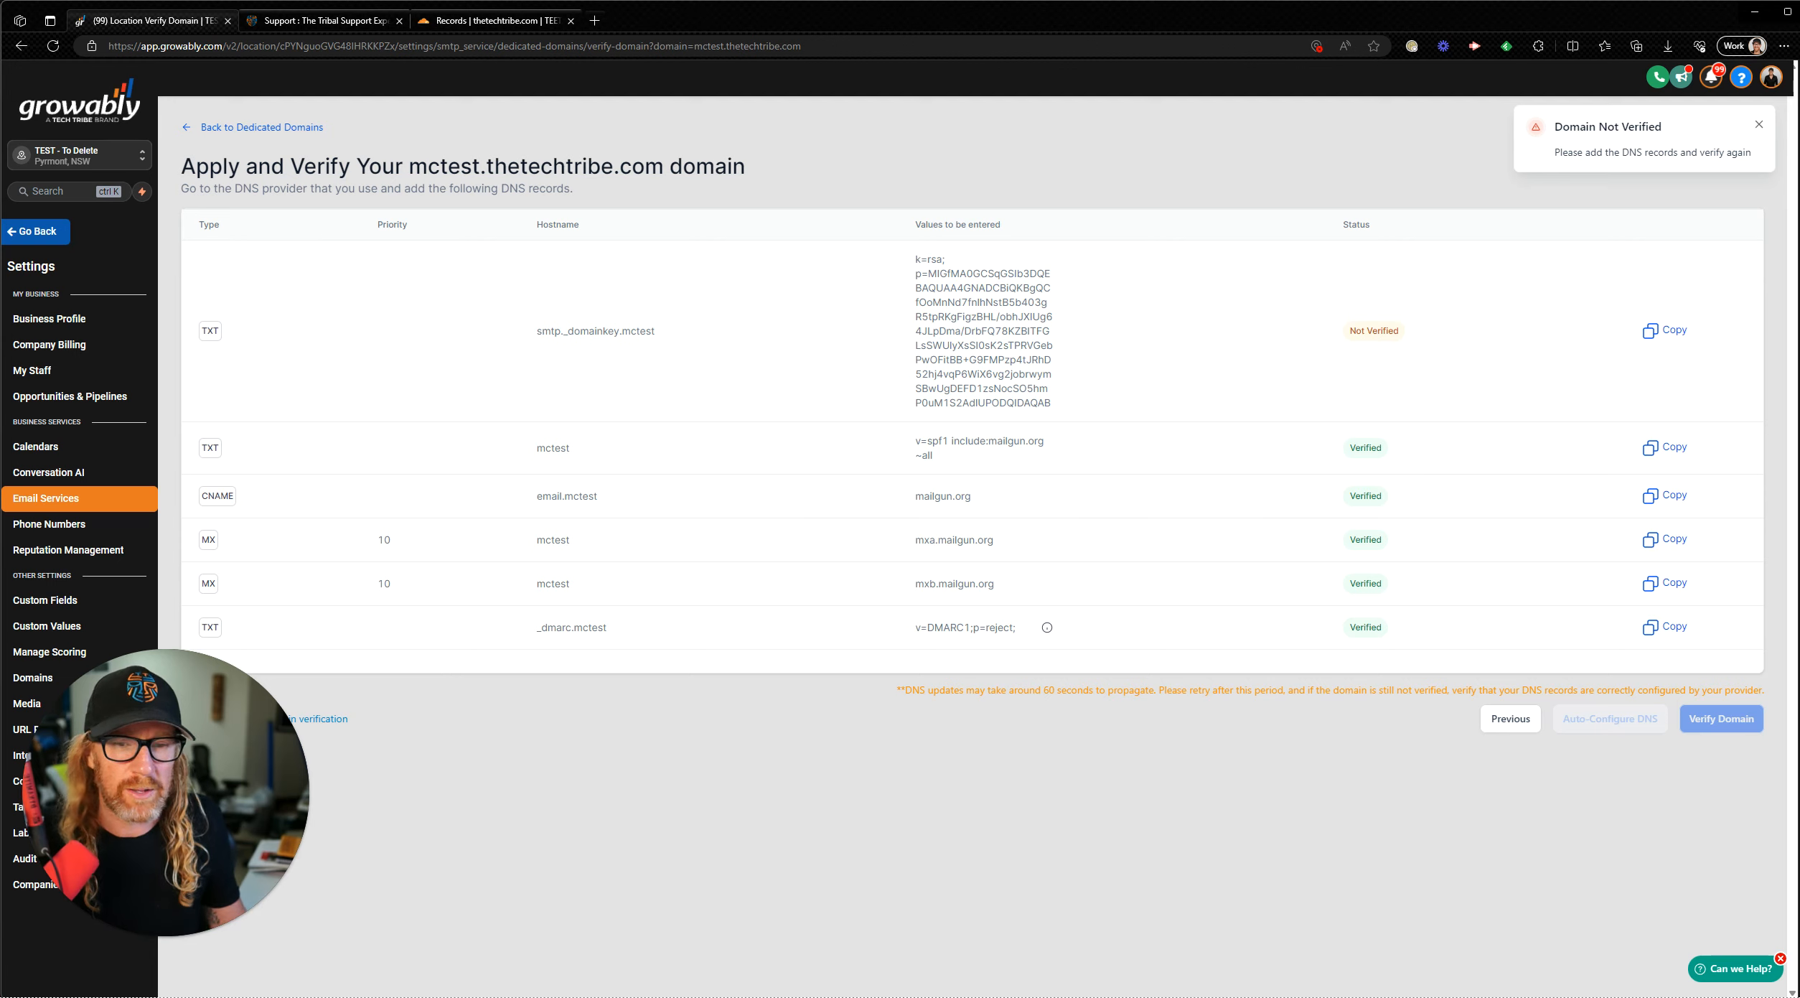
{"action": "left_click", "coordinate": [222, 128]}
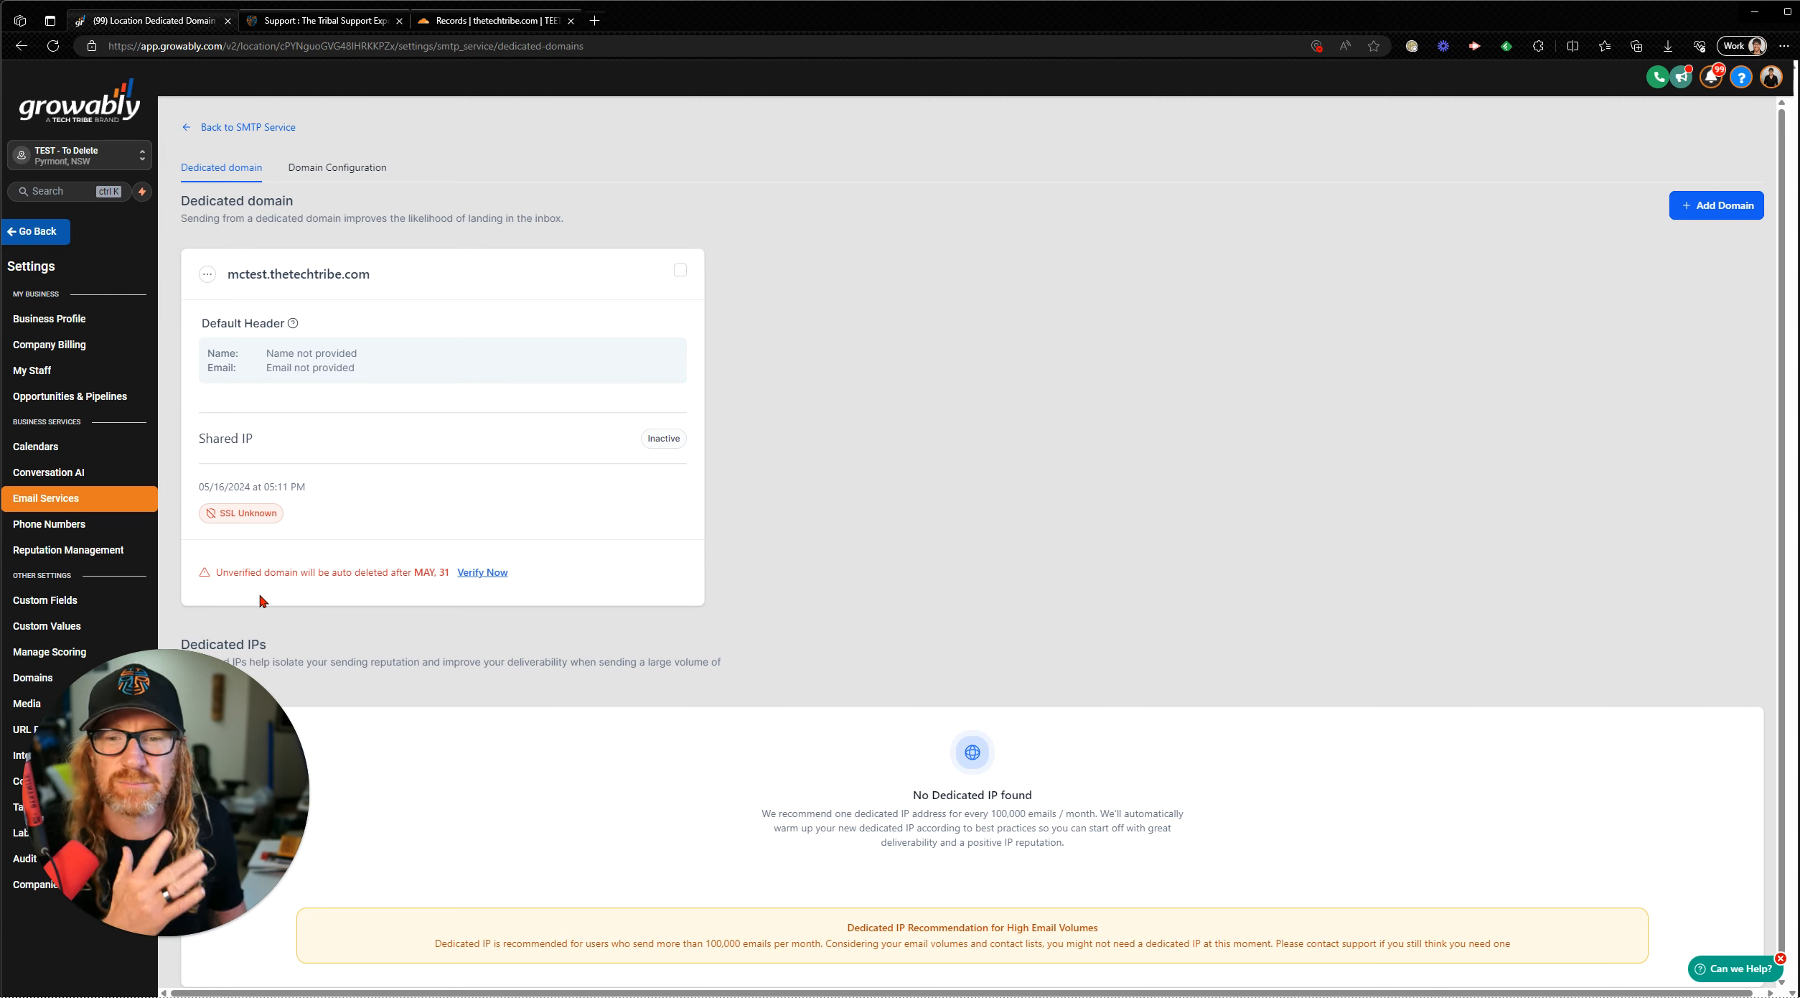
{"action": "left_click", "coordinate": [484, 574]}
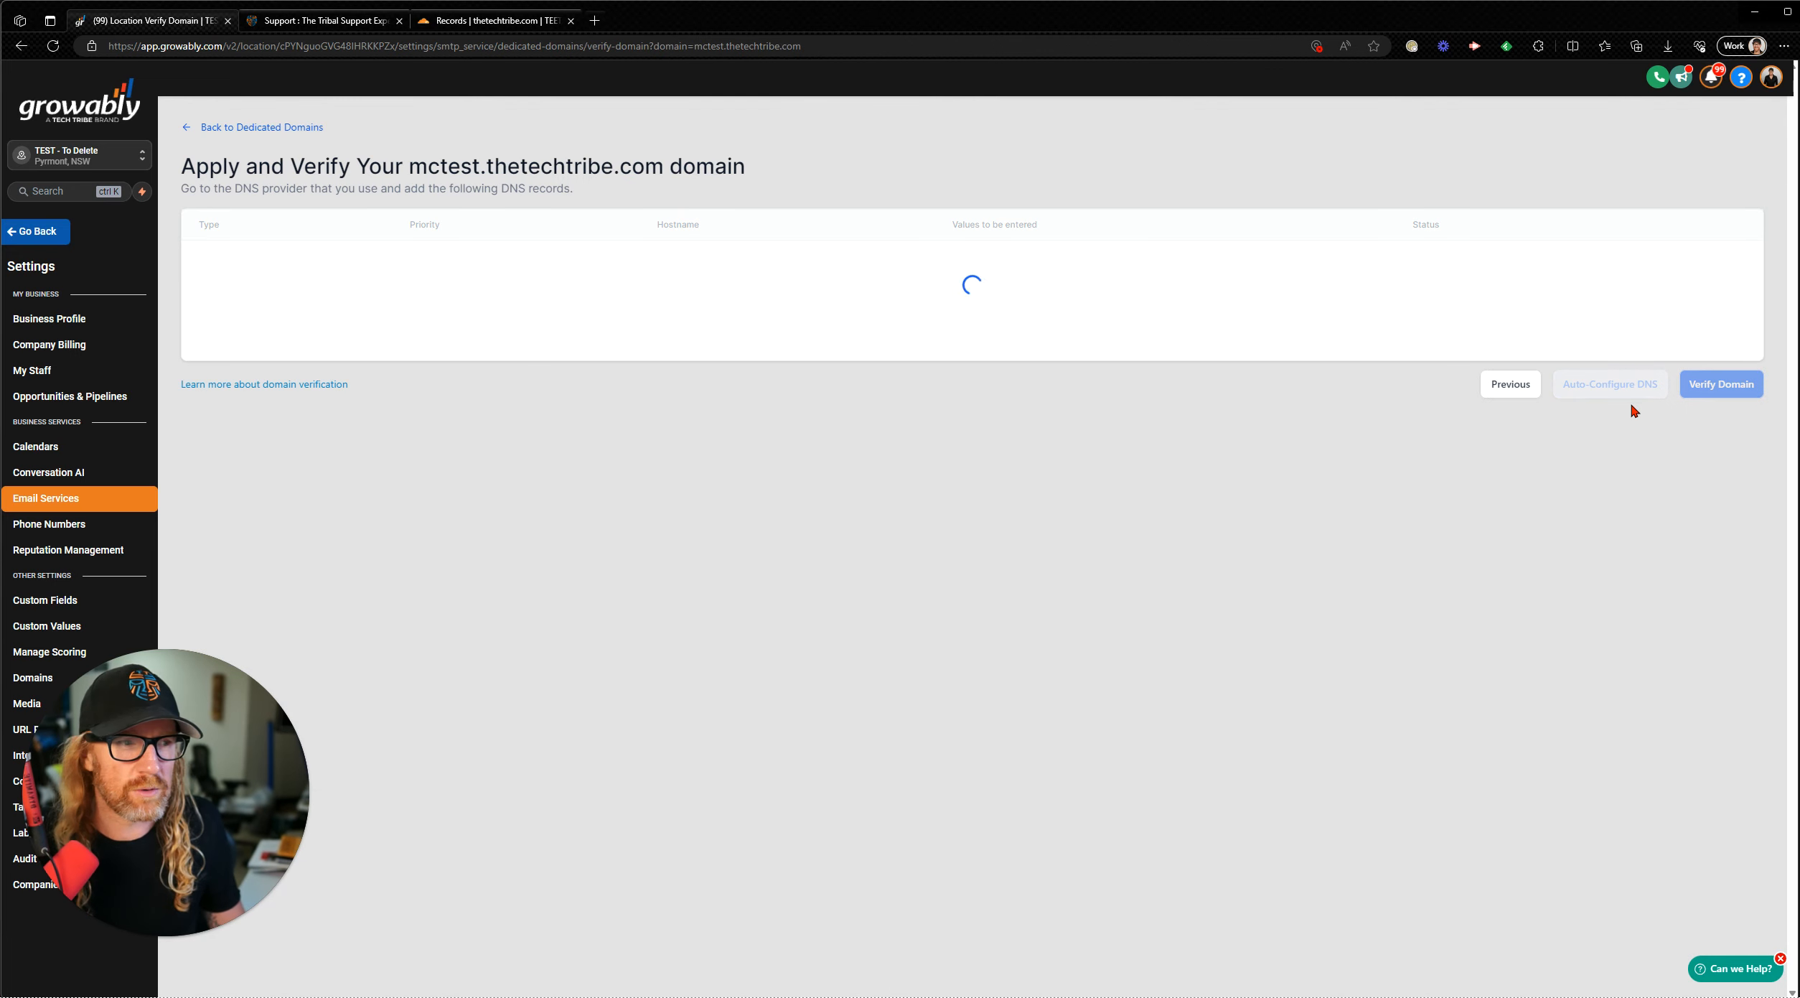
{"action": "left_click", "coordinate": [1724, 720]}
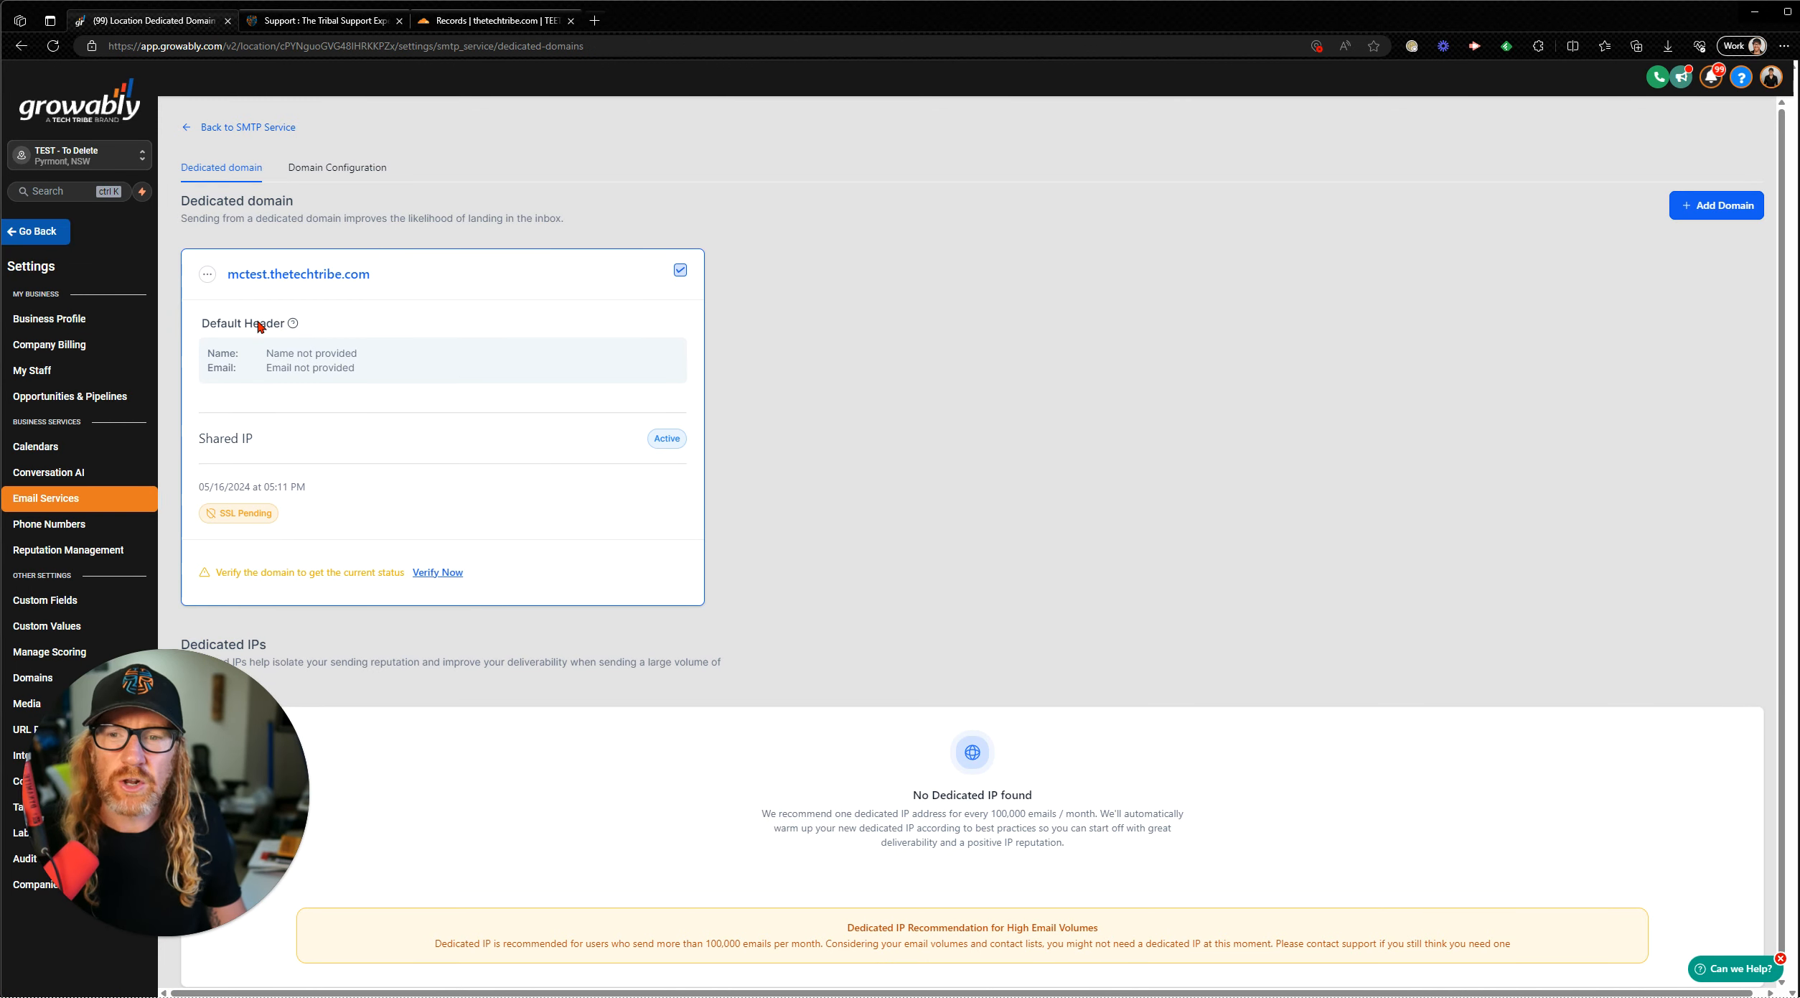
Look at the header settings of mctest.thetechtribe.com and leave them without entering a sender name or email.
{"action": "left_click", "coordinate": [208, 276]}
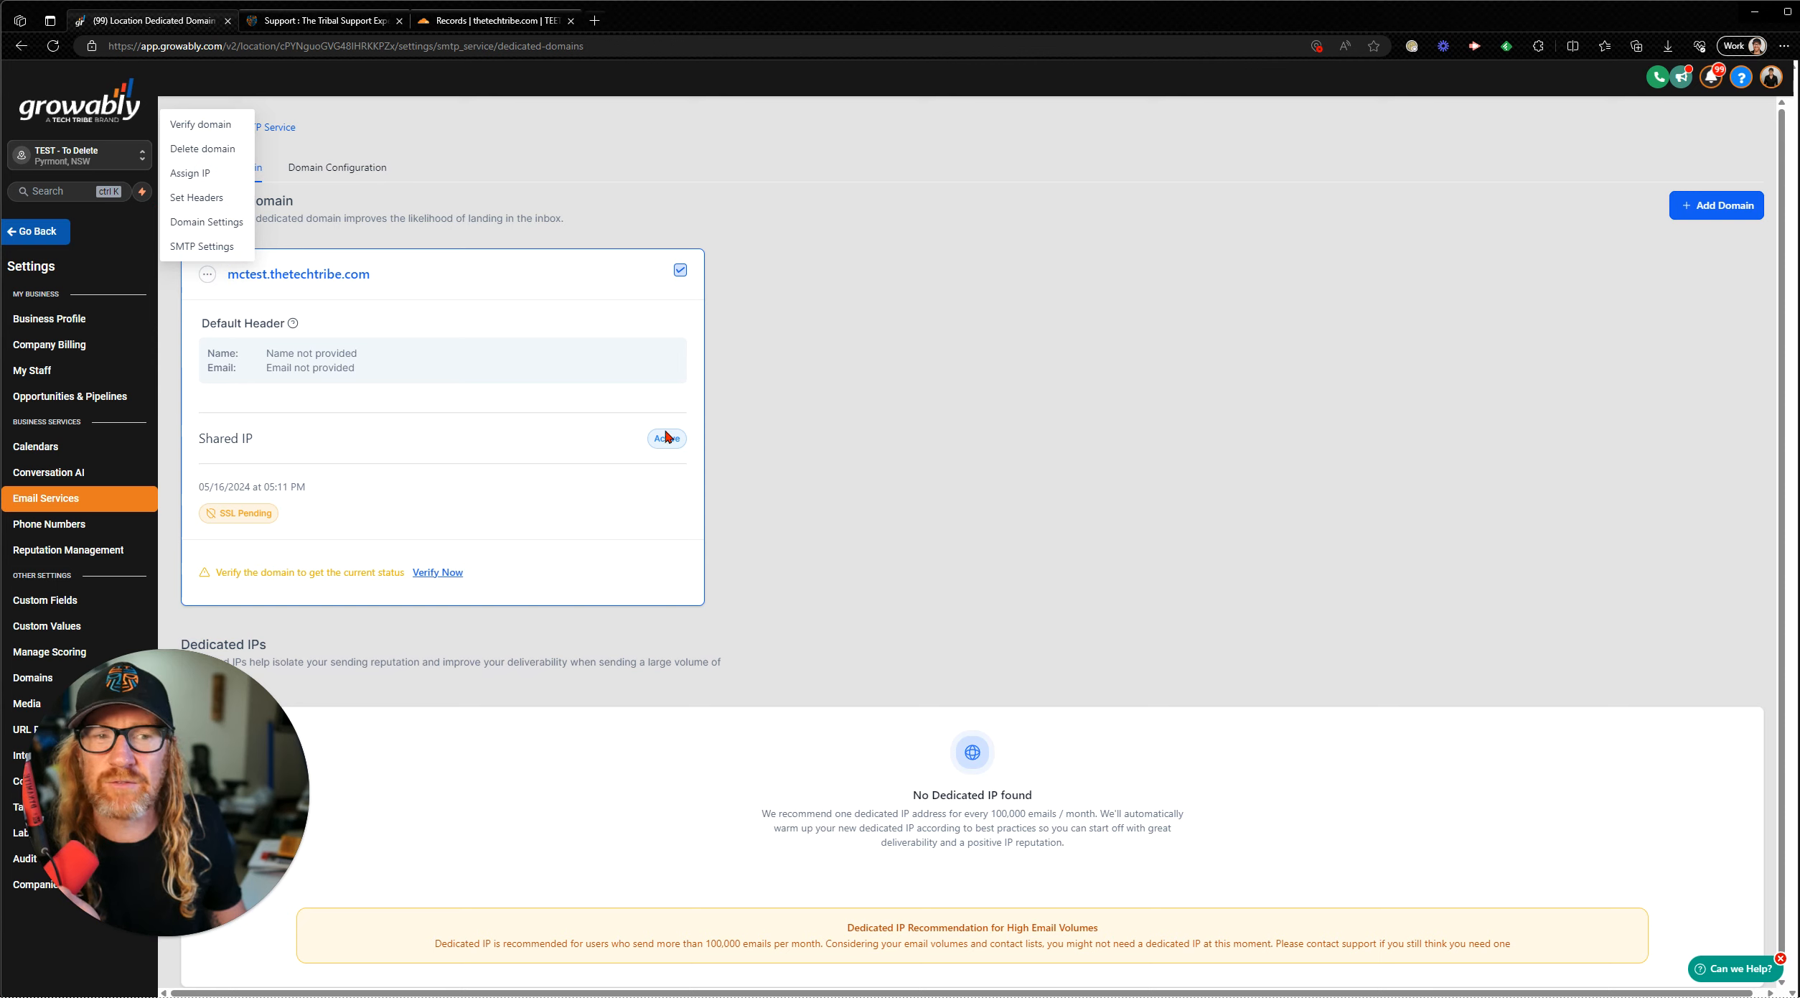
{"action": "left_click", "coordinate": [1110, 420]}
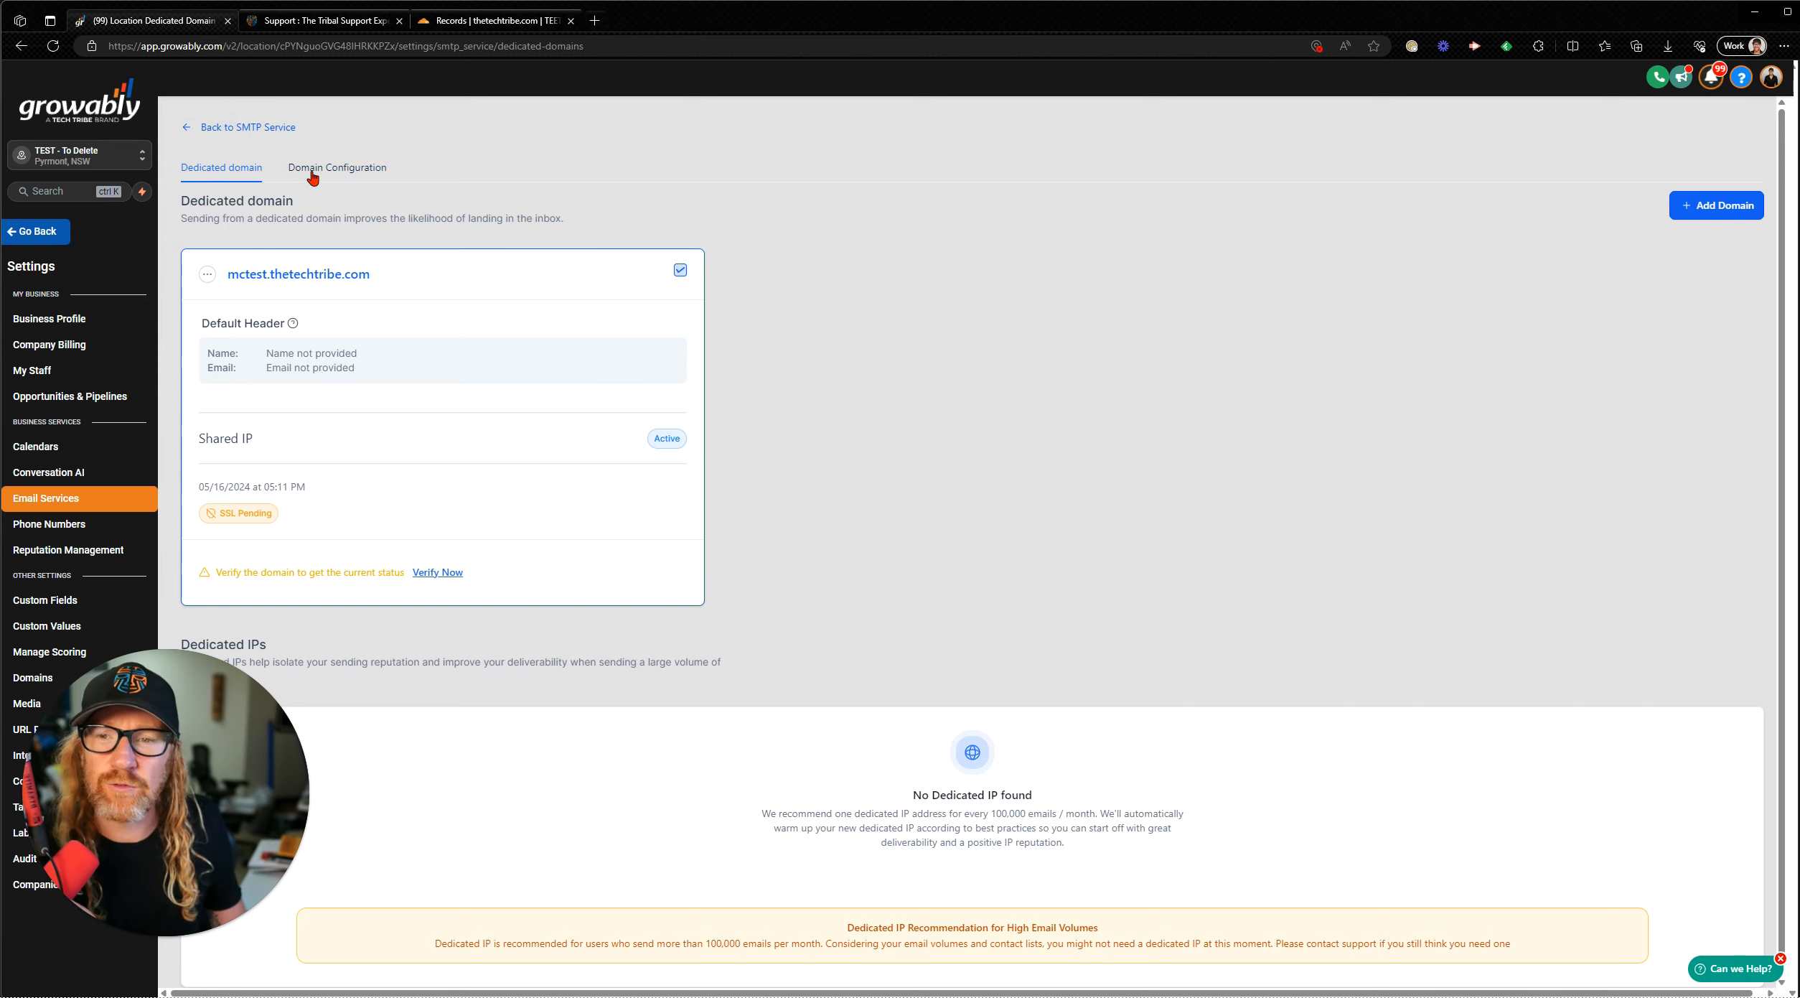
{"action": "left_click", "coordinate": [207, 274]}
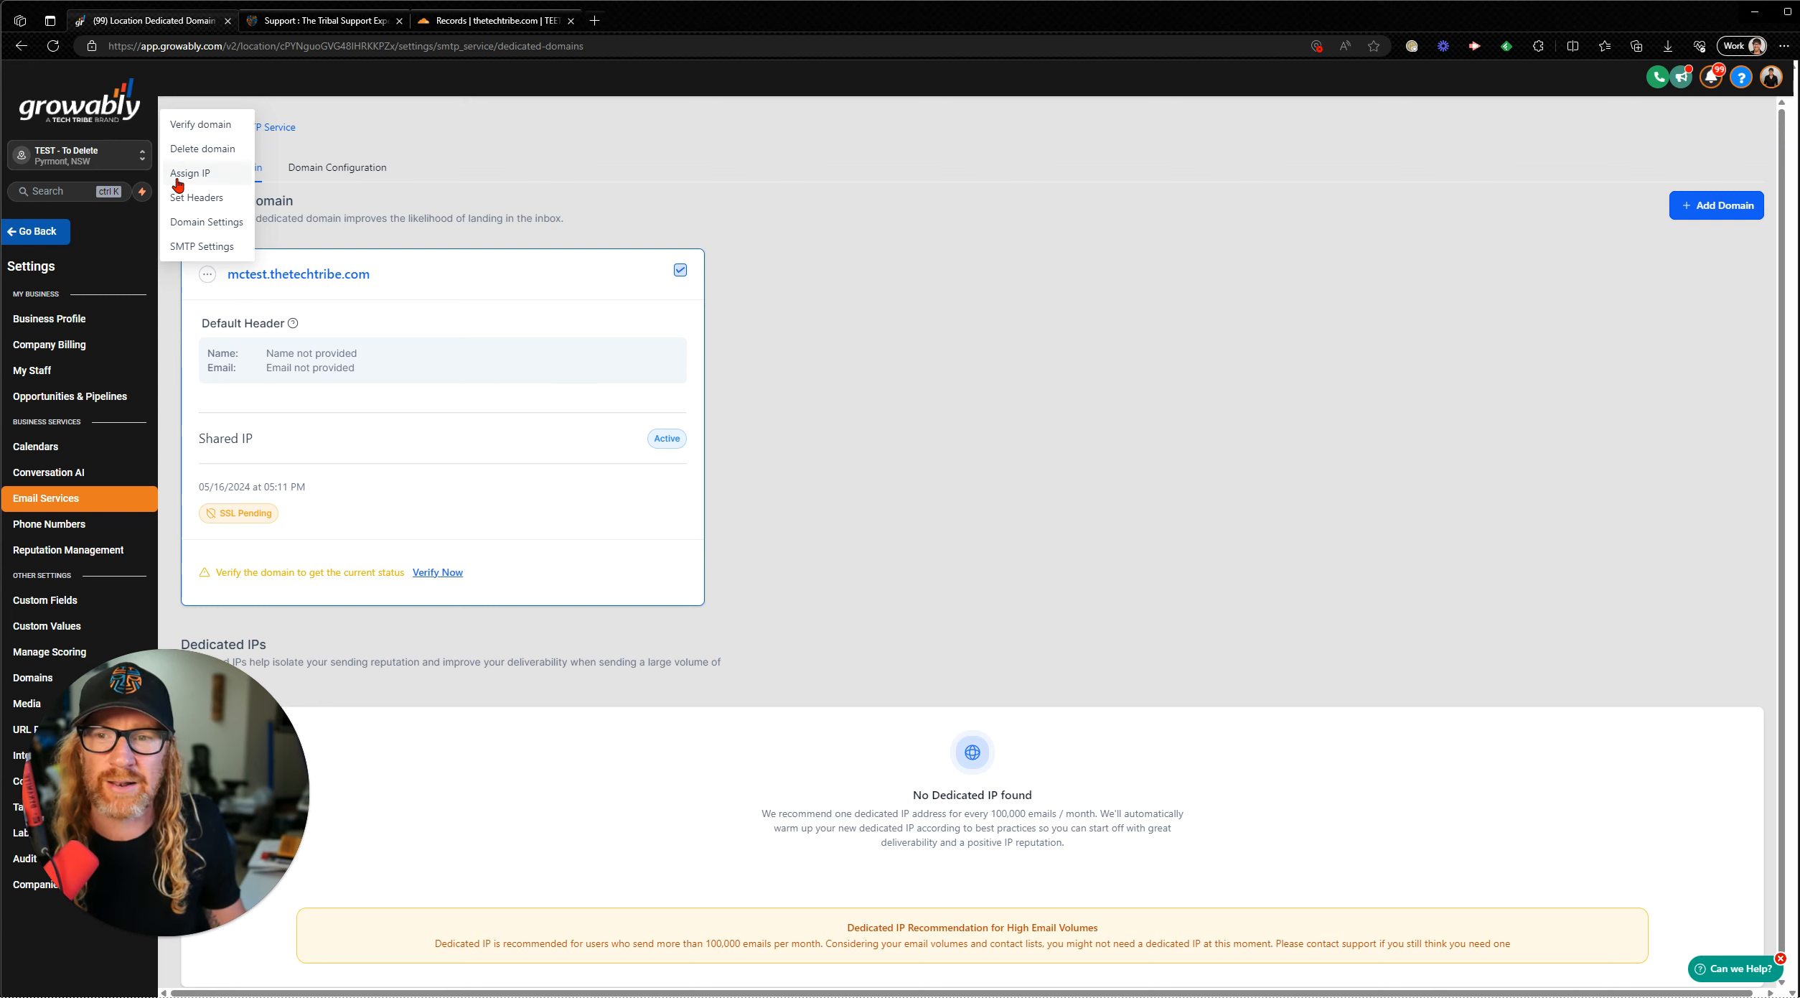
{"action": "left_click", "coordinate": [179, 198]}
{"action": "left_click", "coordinate": [879, 549]}
{"action": "left_click", "coordinate": [1073, 685]}
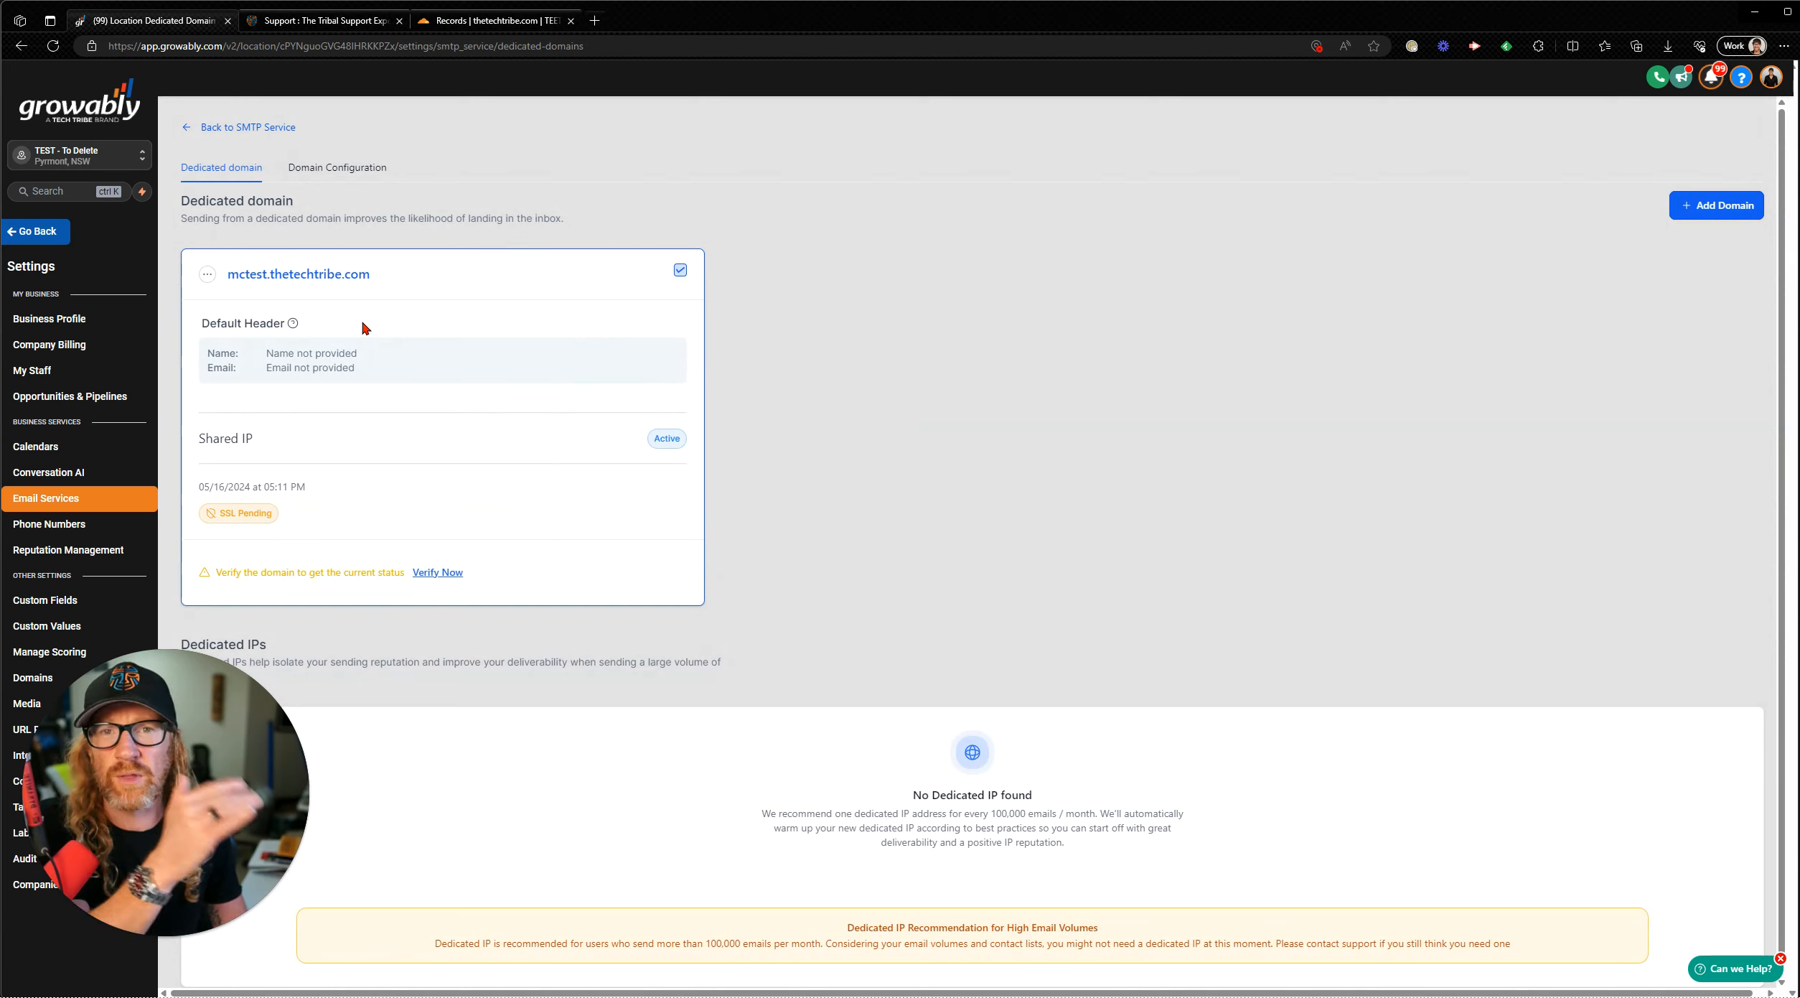
Review the click and open tracking settings of mctest.thetechtribe.com and close them unchanged.
{"action": "left_click", "coordinate": [207, 274]}
{"action": "left_click", "coordinate": [206, 247]}
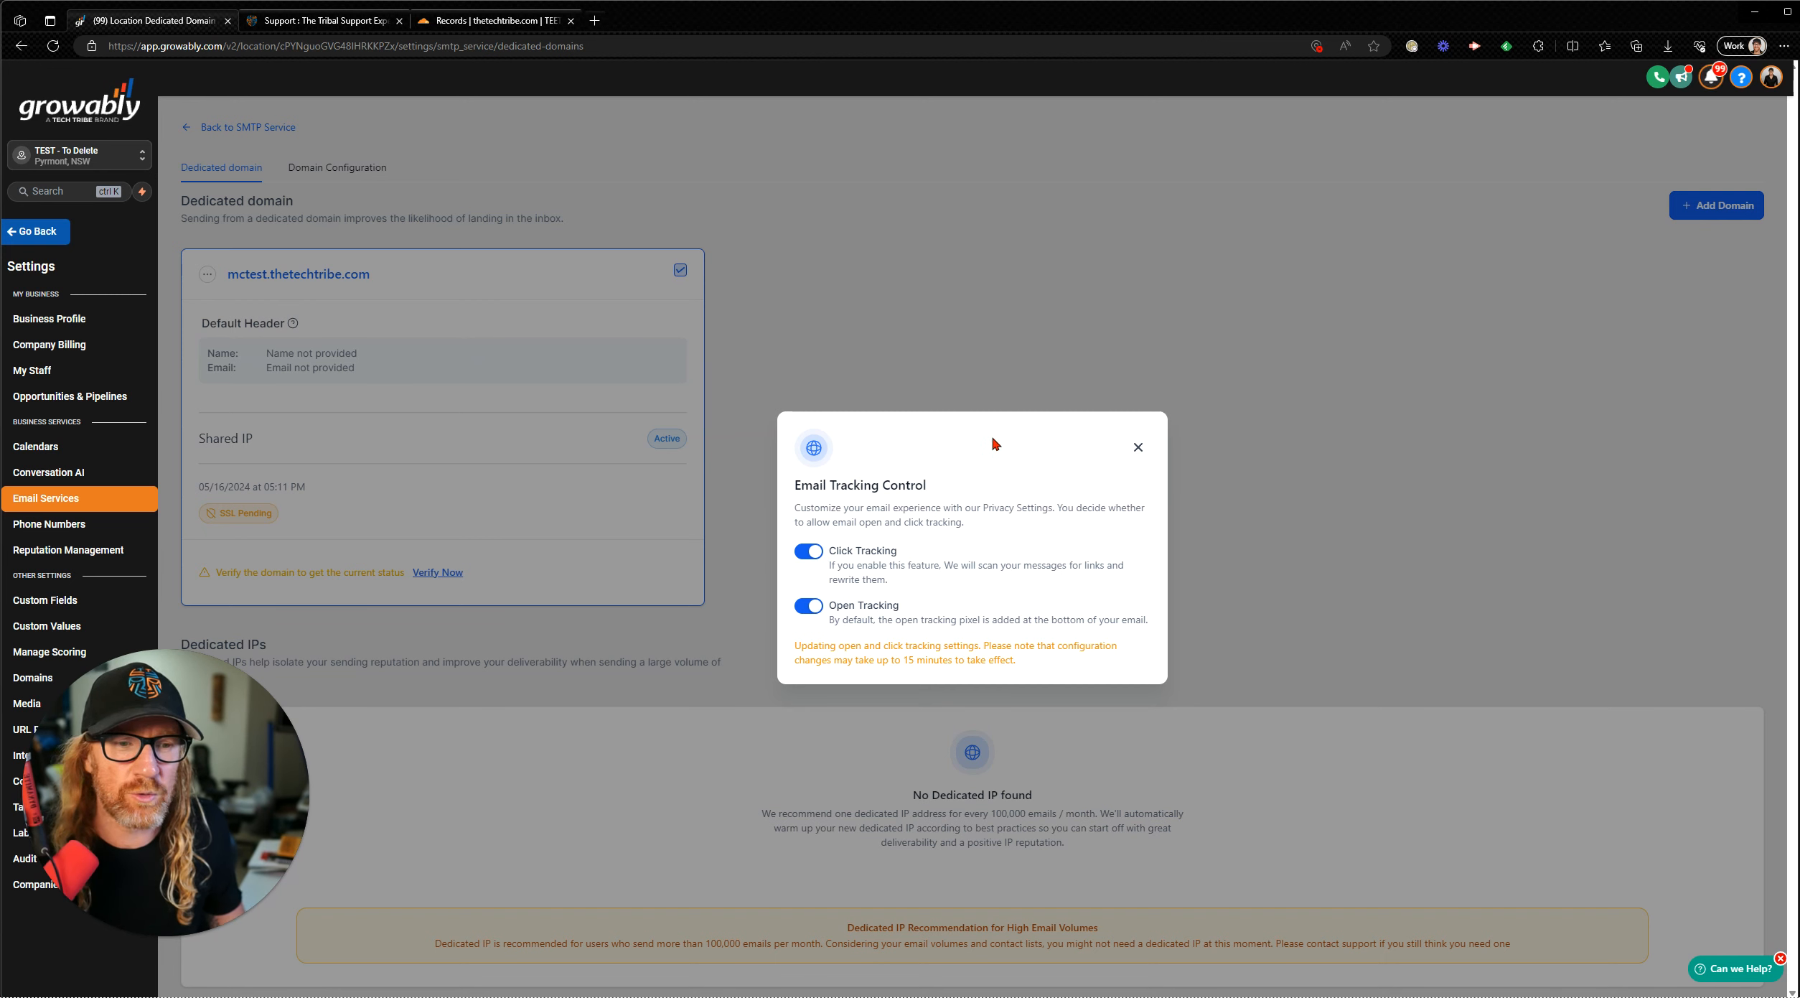
{"action": "left_click", "coordinate": [1137, 447]}
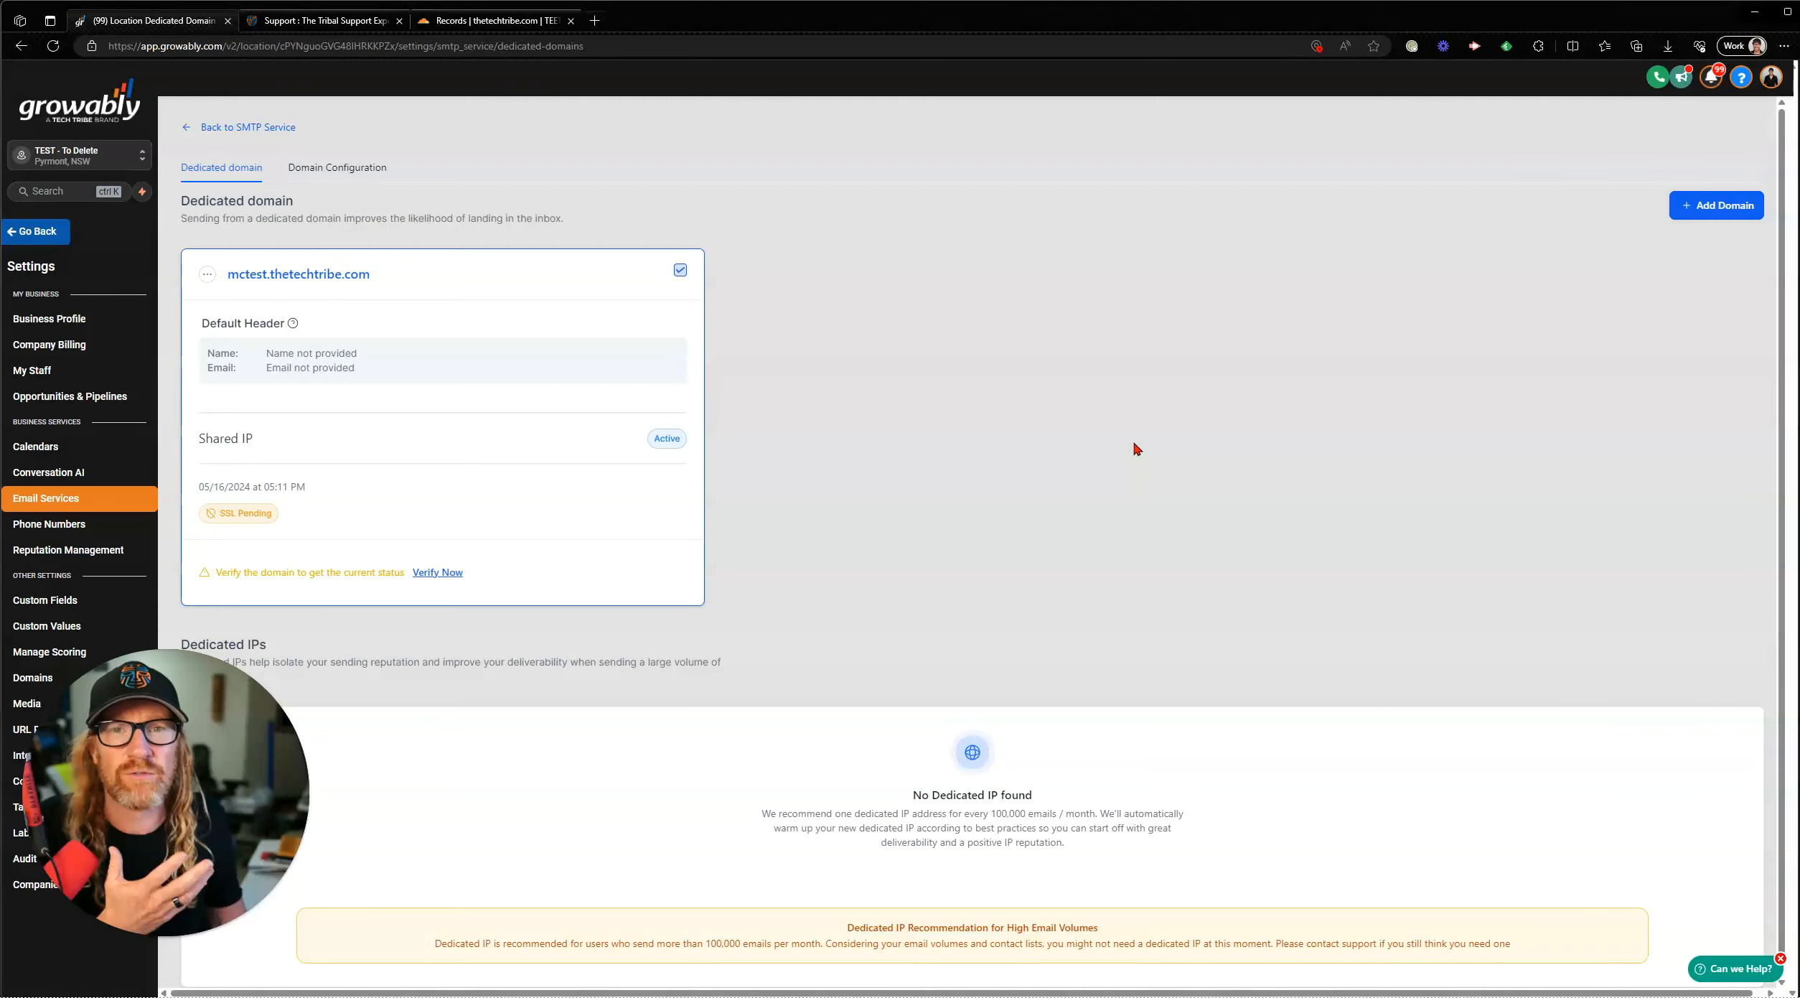
Review the SMTP settings of mctest.thetechtribe.com without creating an SMTP user and return to the dedicated domains list.
{"action": "left_click", "coordinate": [207, 274]}
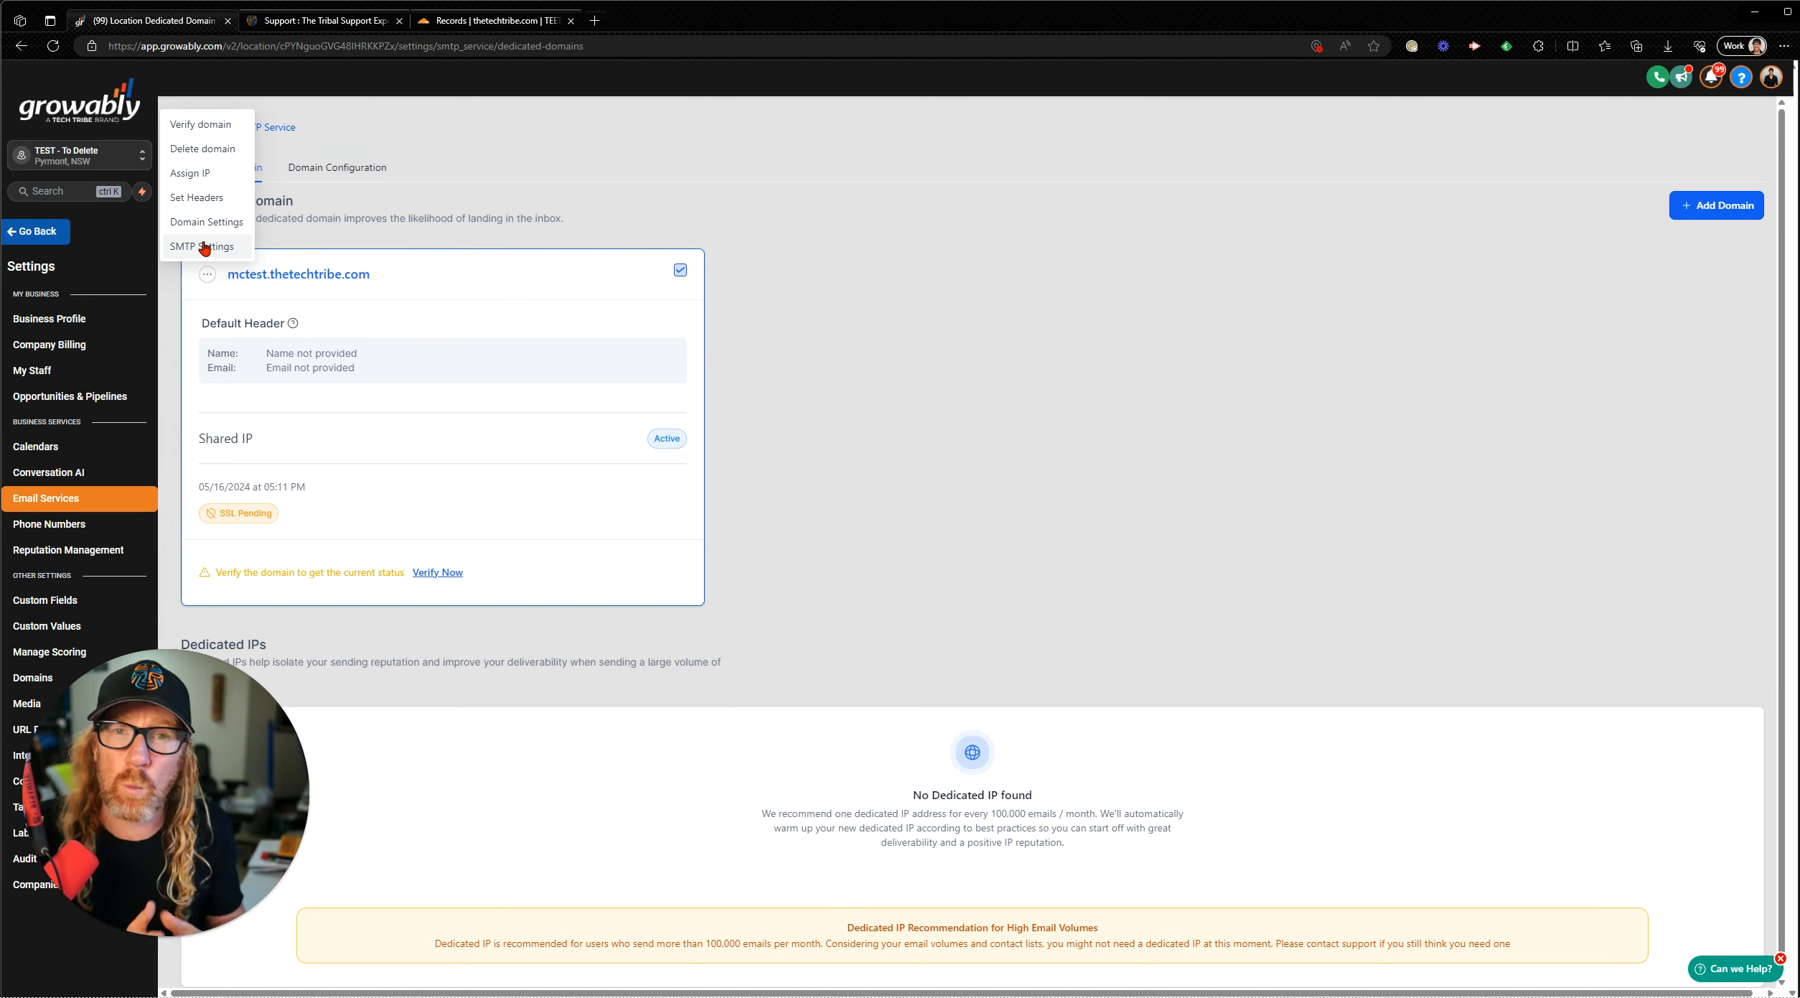
{"action": "left_click", "coordinate": [204, 247]}
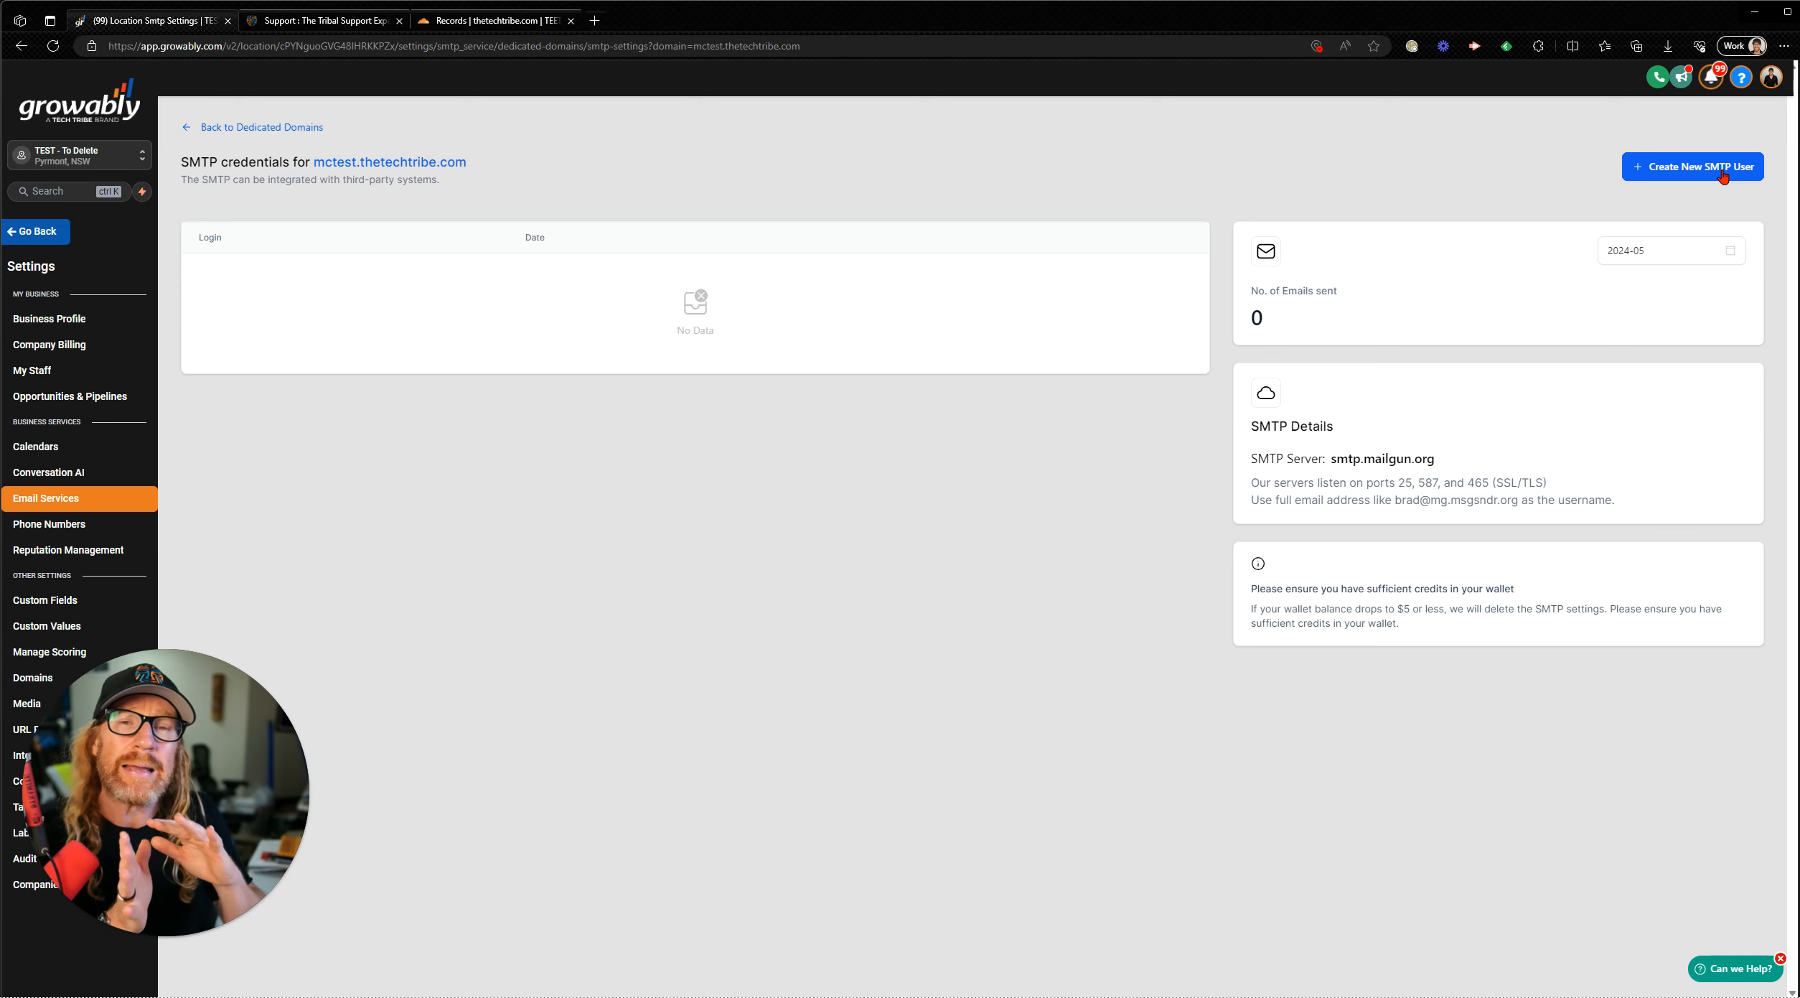
{"action": "left_click", "coordinate": [231, 128]}
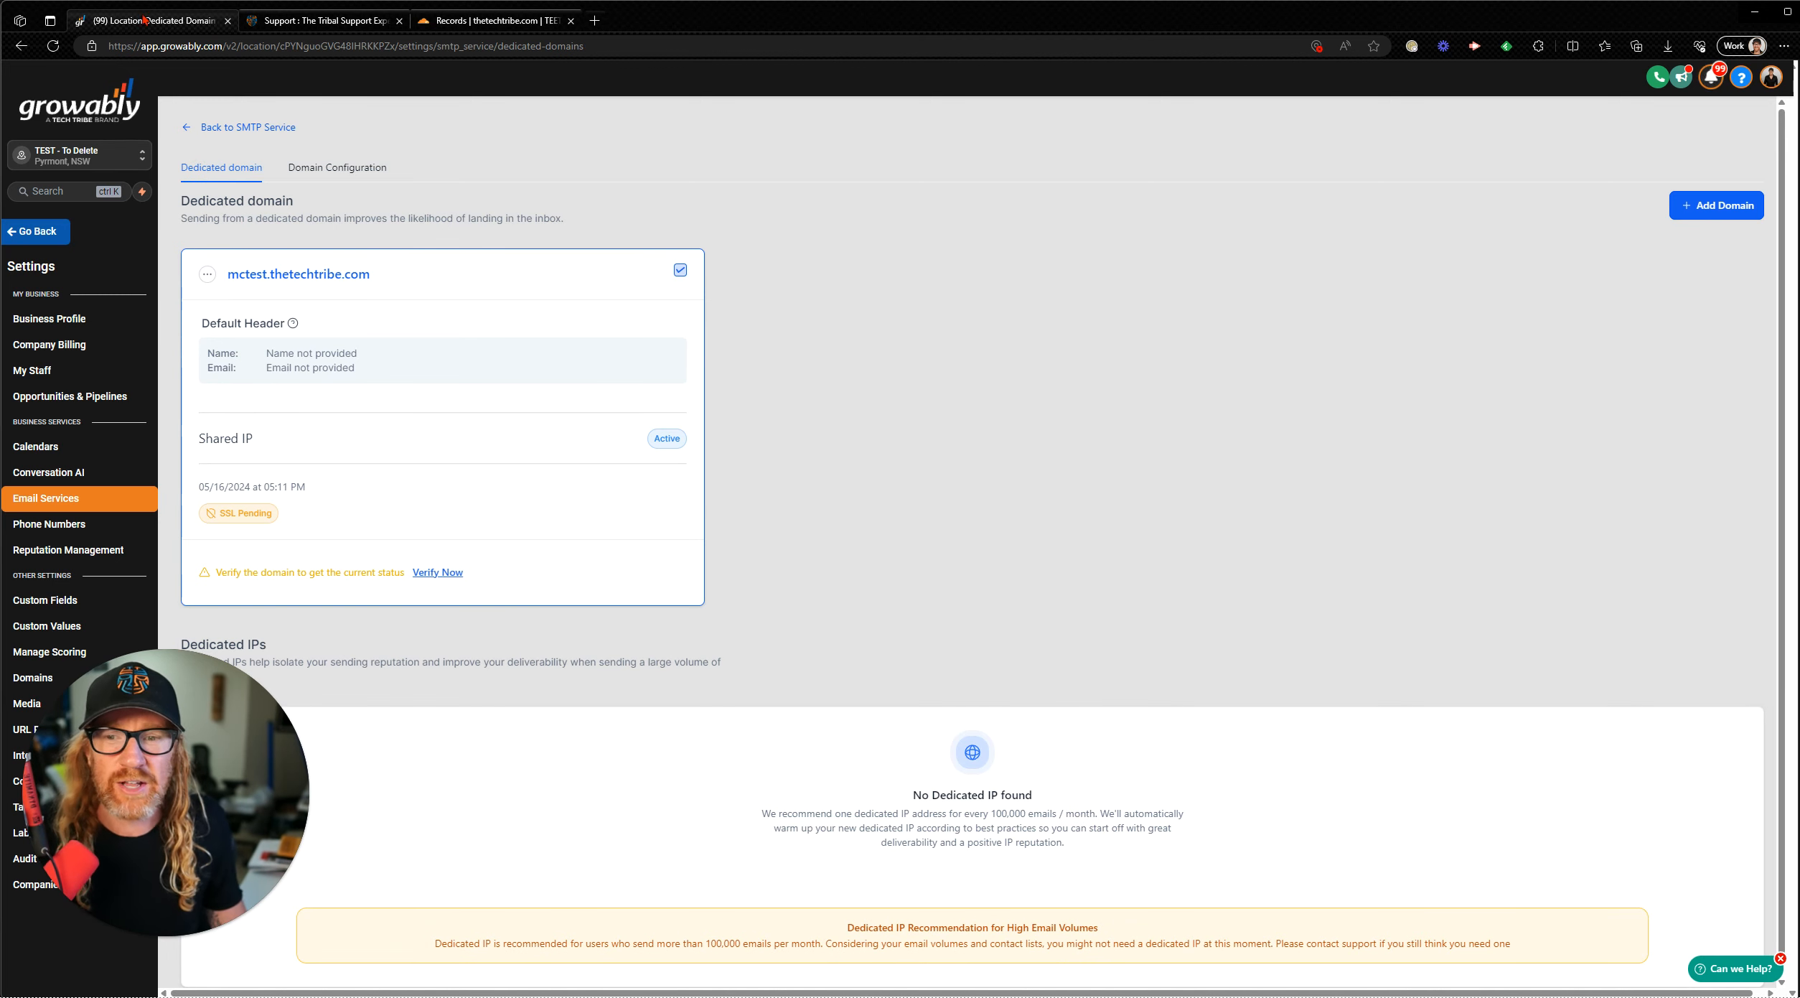
Assign mctest.thetechtribe.com as the Workflow Domain in the domain configuration.
{"action": "left_click", "coordinate": [334, 173]}
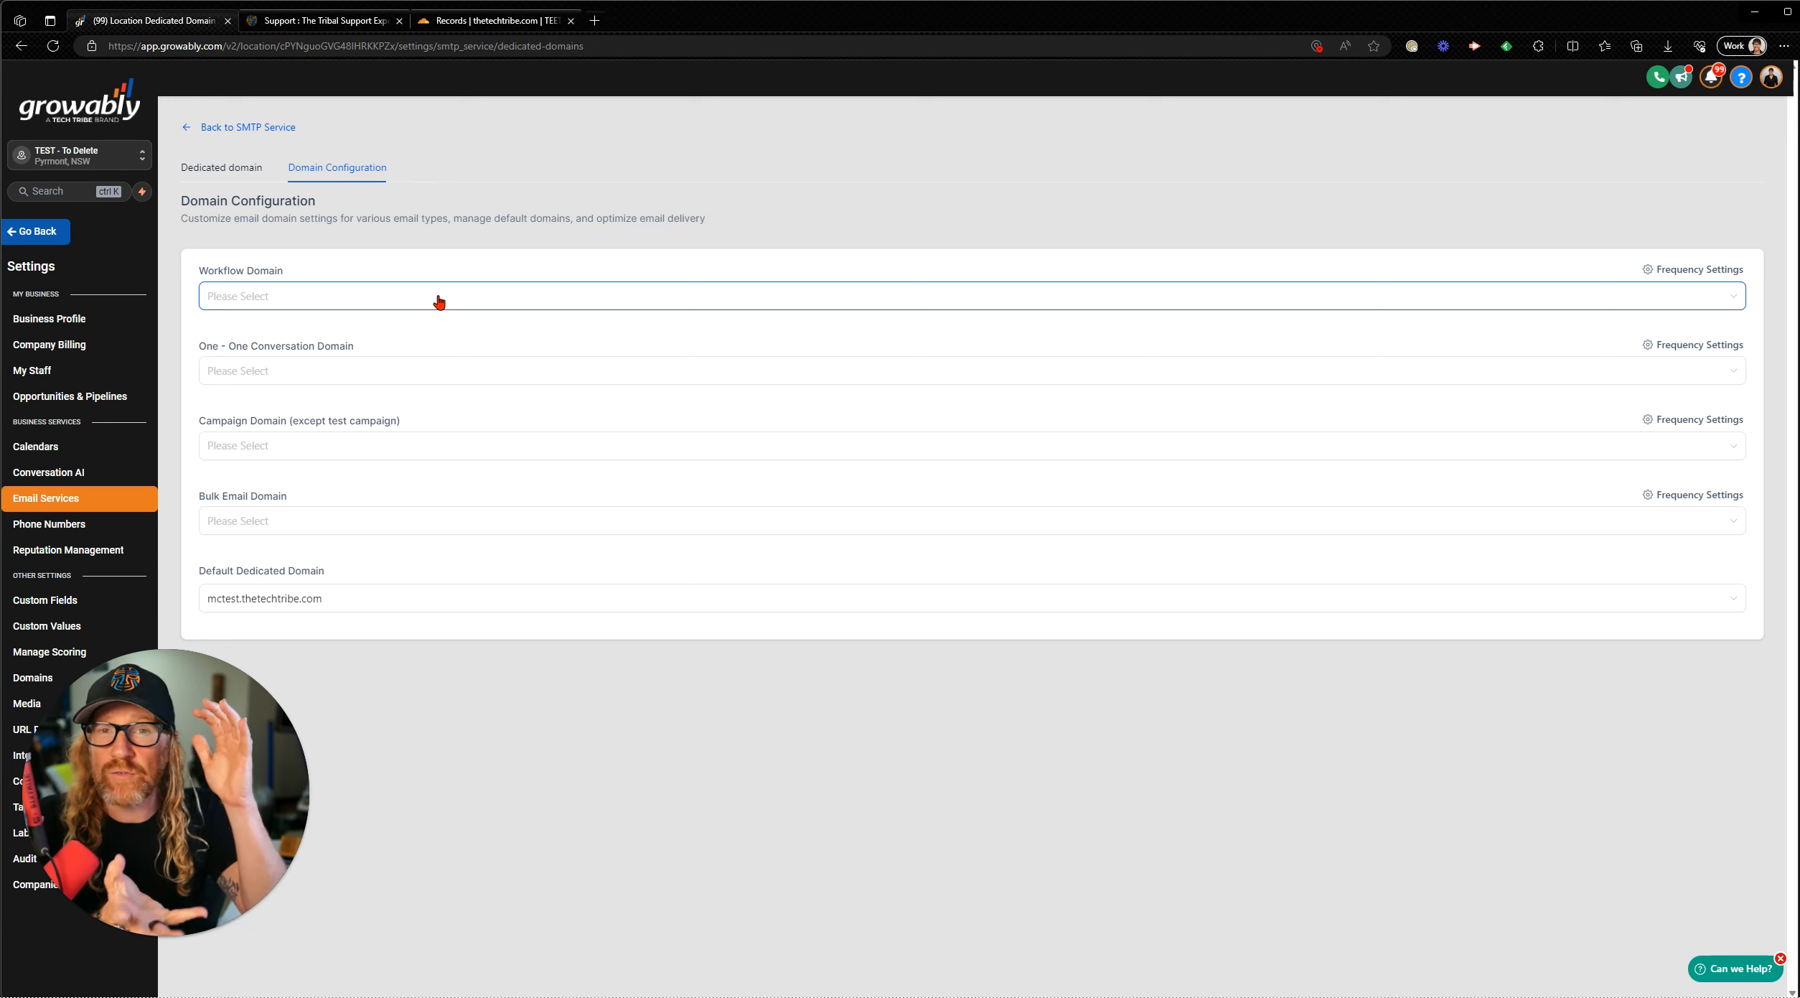
{"action": "left_click", "coordinate": [221, 167]}
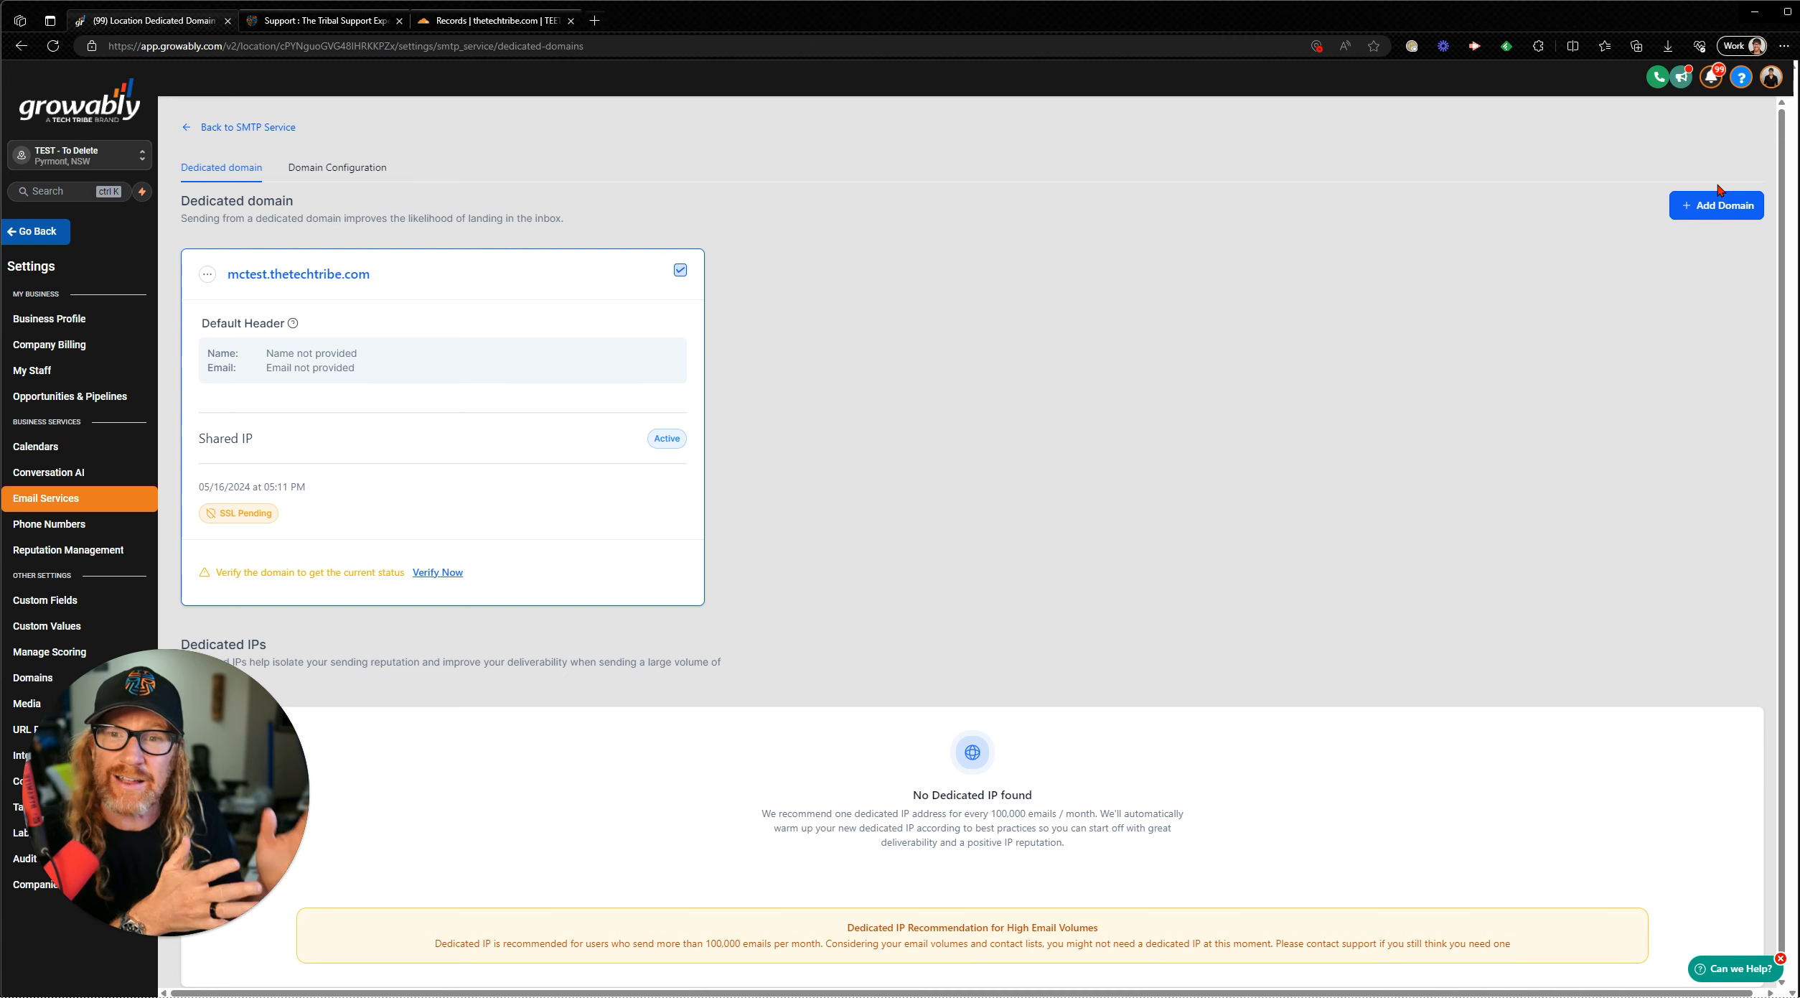
{"action": "left_click", "coordinate": [300, 168]}
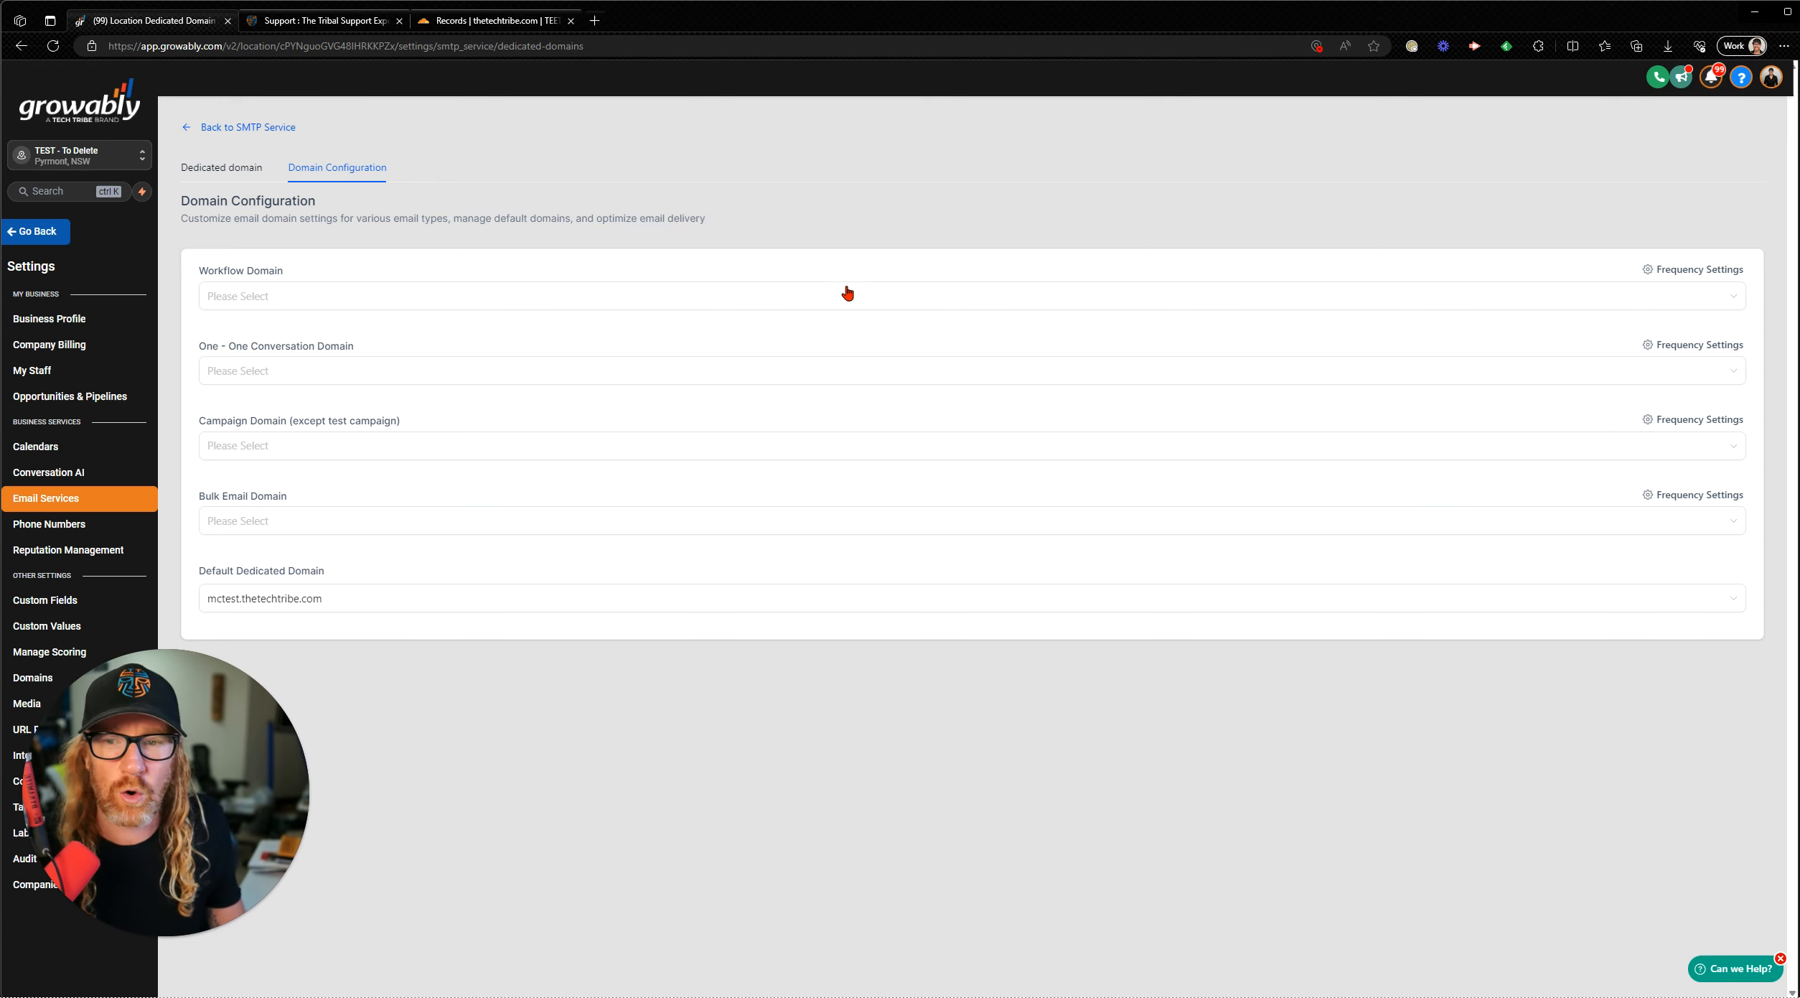
{"action": "left_click", "coordinate": [336, 303]}
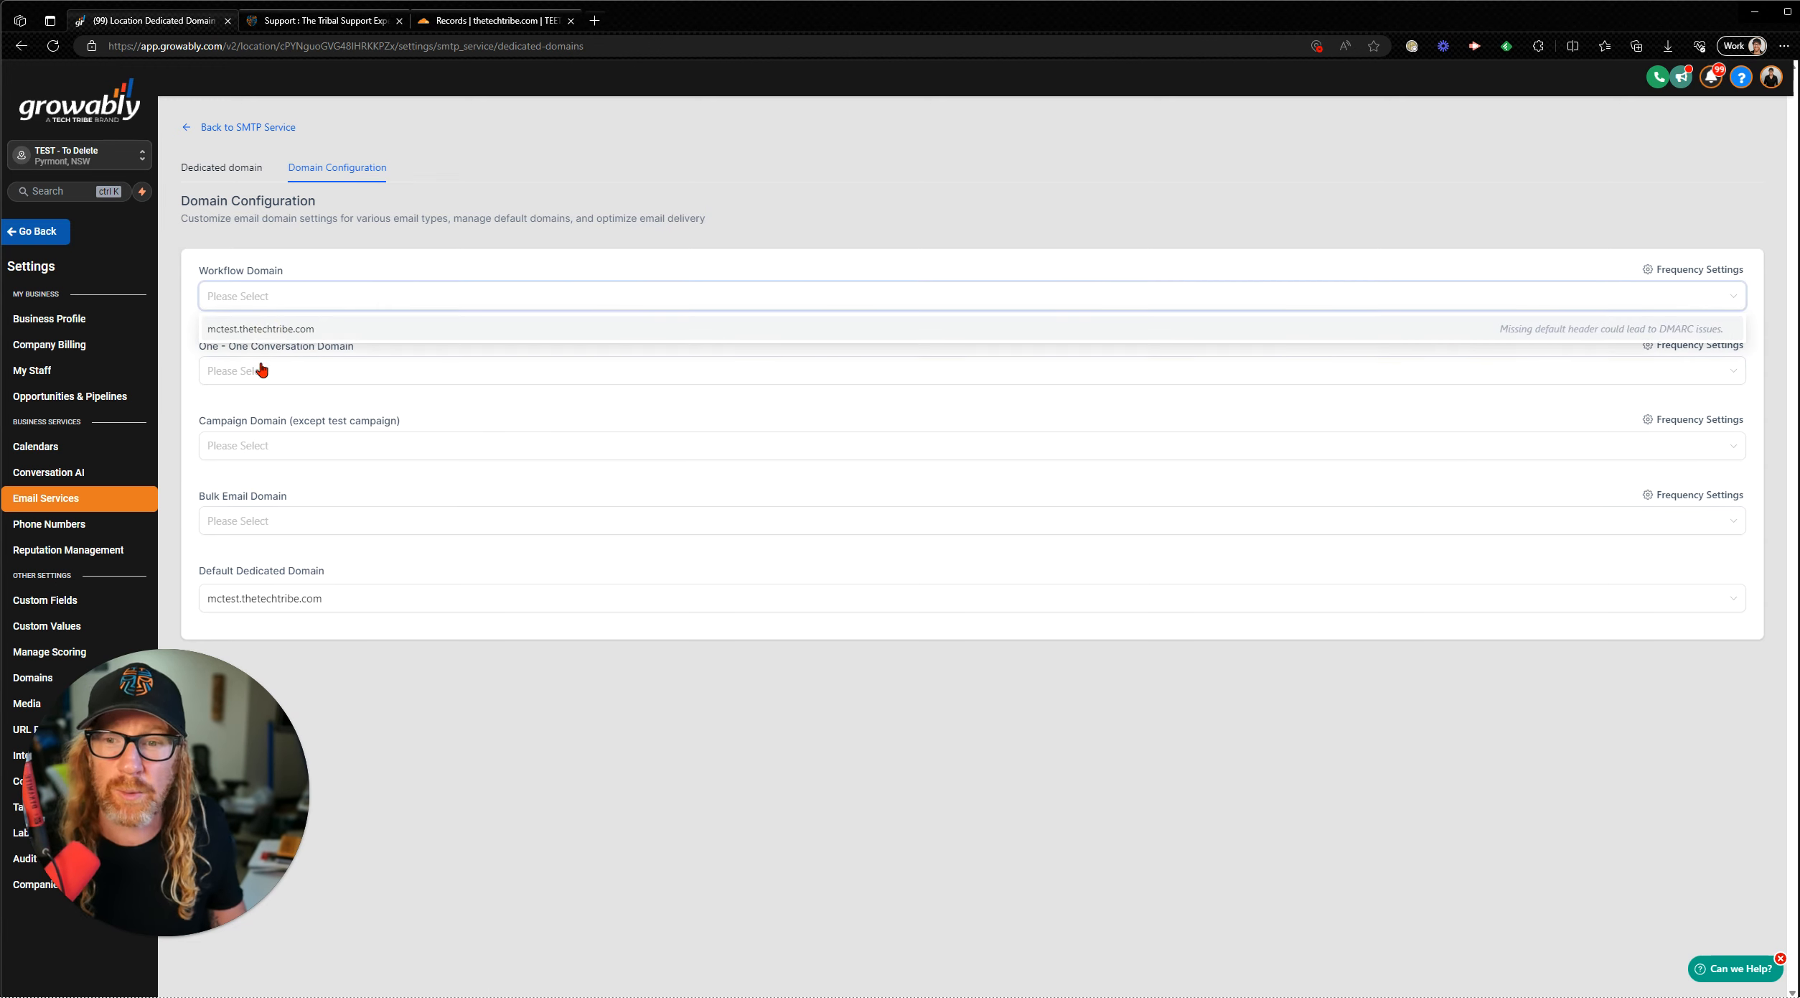
{"action": "left_click", "coordinate": [273, 329]}
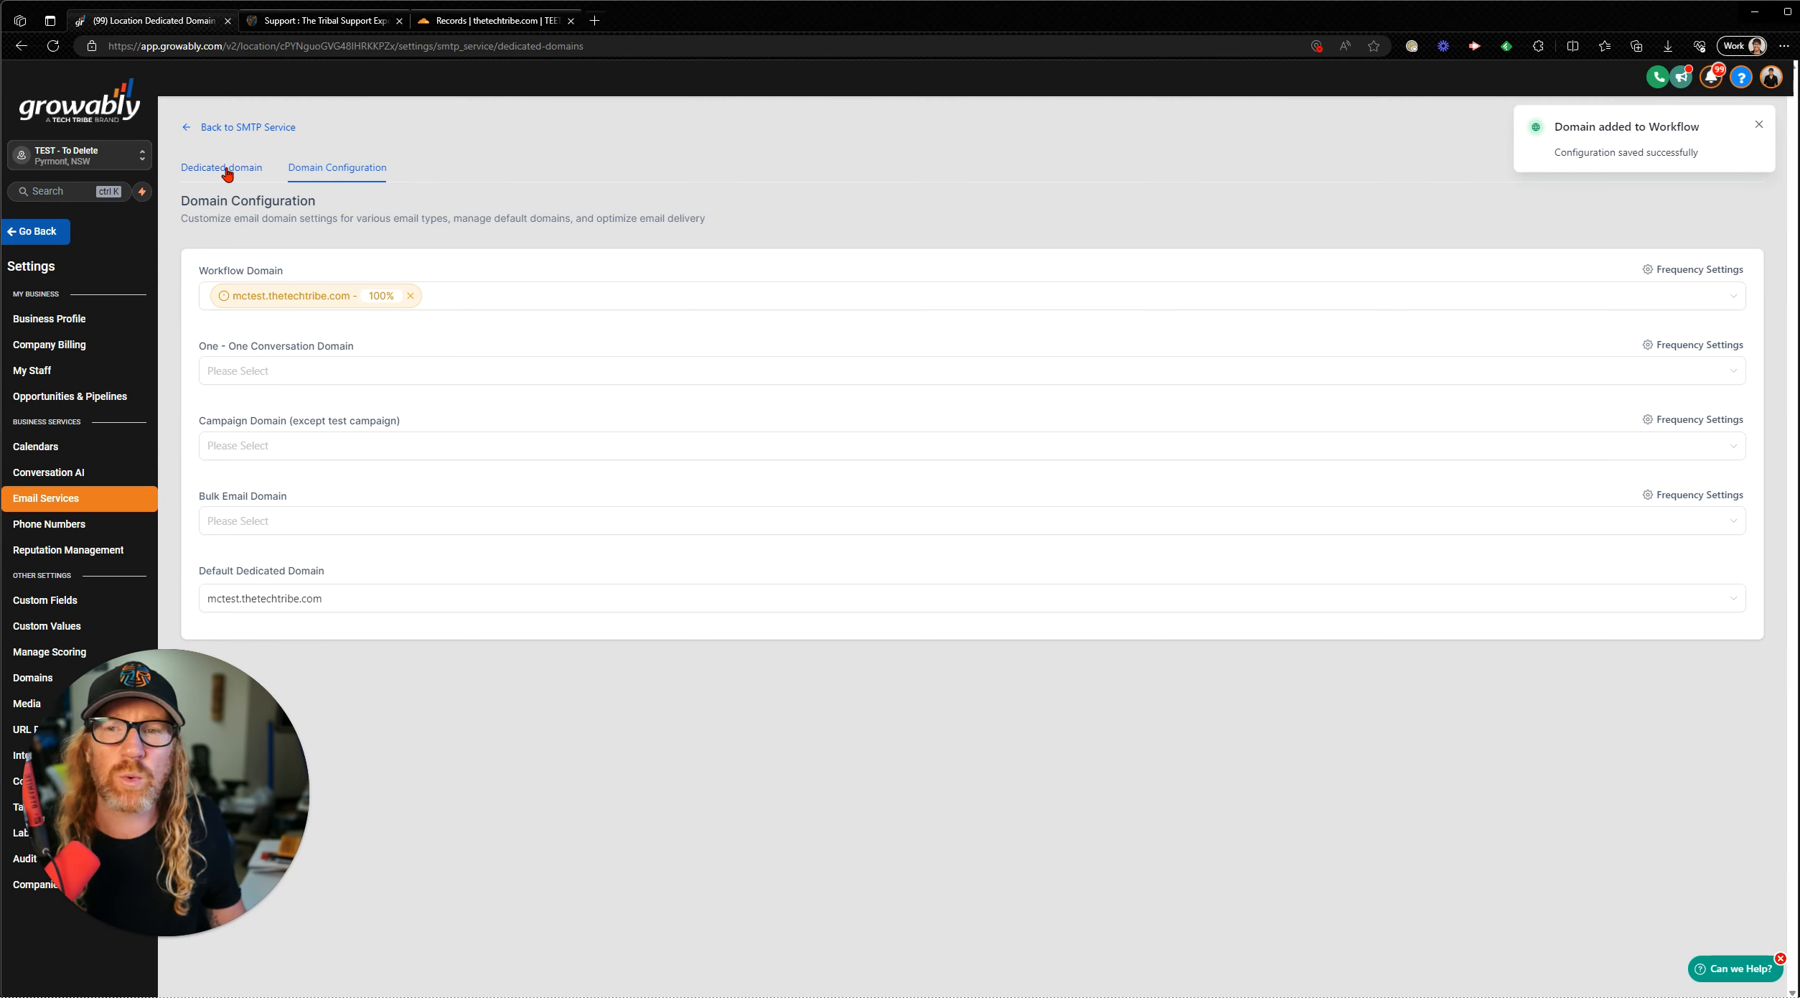
Leave the settings, look through the conversations and contacts areas, and open the email campaigns list.
{"action": "left_click", "coordinate": [53, 231]}
{"action": "left_click", "coordinate": [61, 290]}
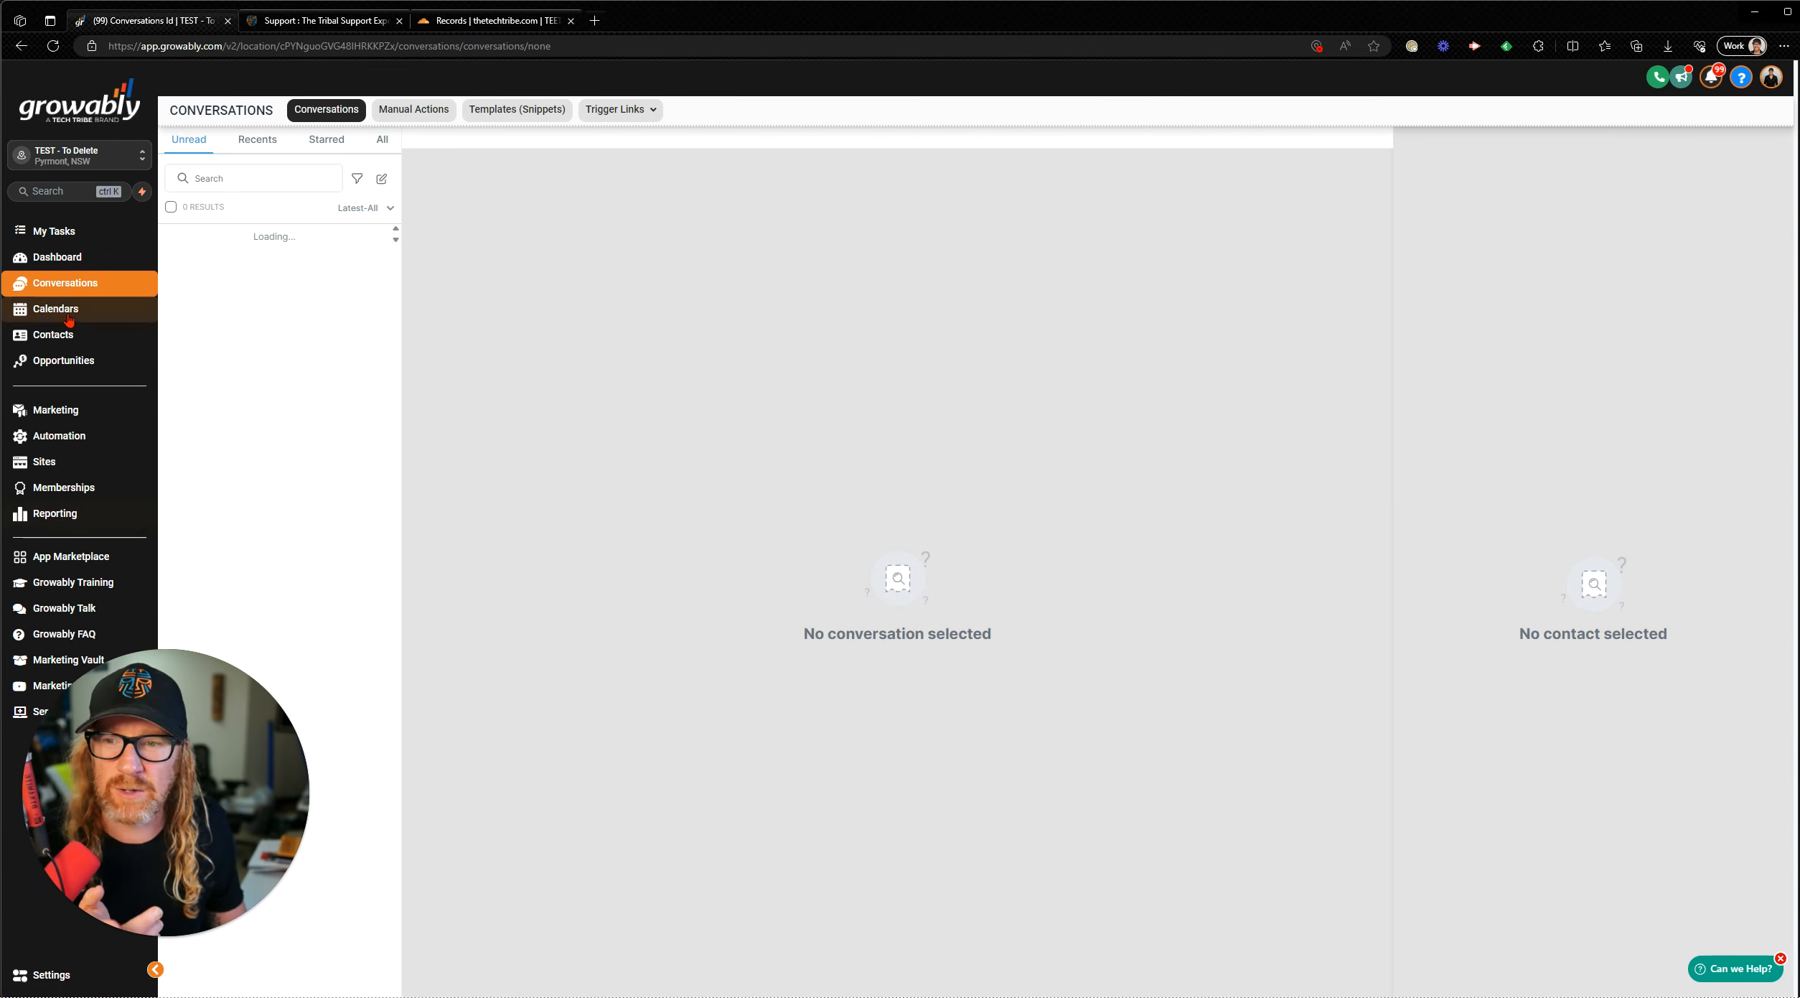
{"action": "left_click", "coordinate": [56, 334]}
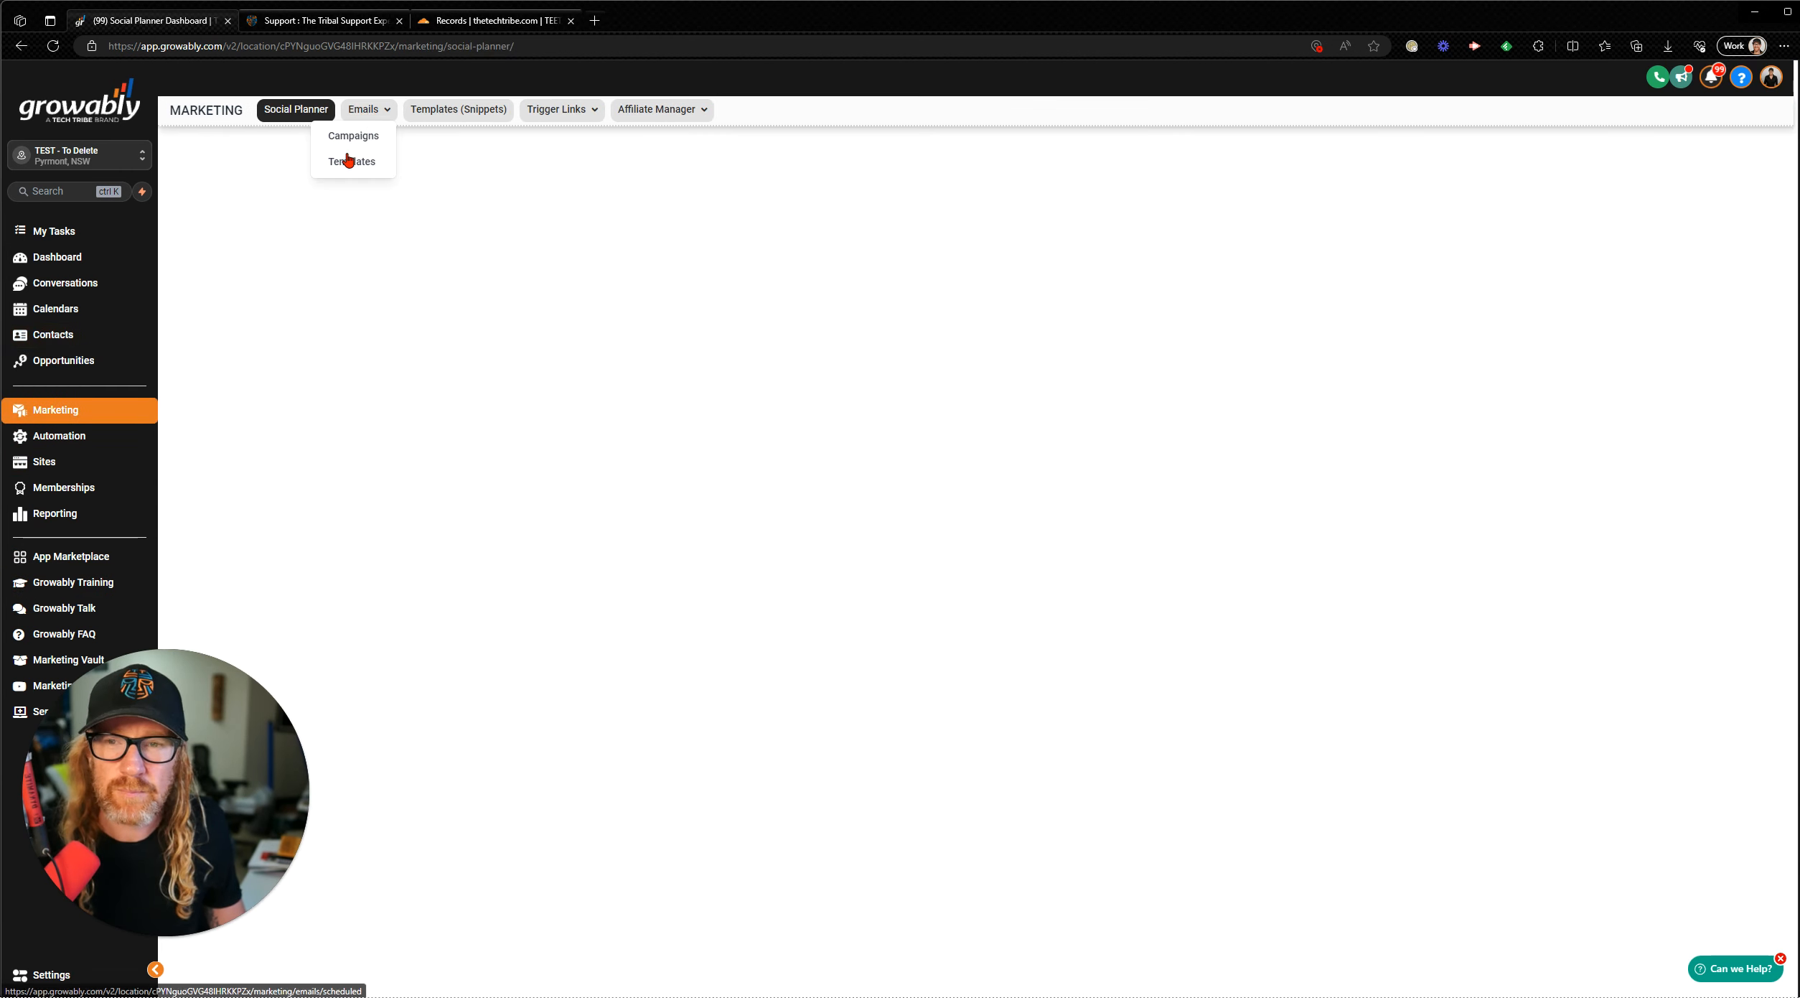
{"action": "left_click", "coordinate": [350, 140]}
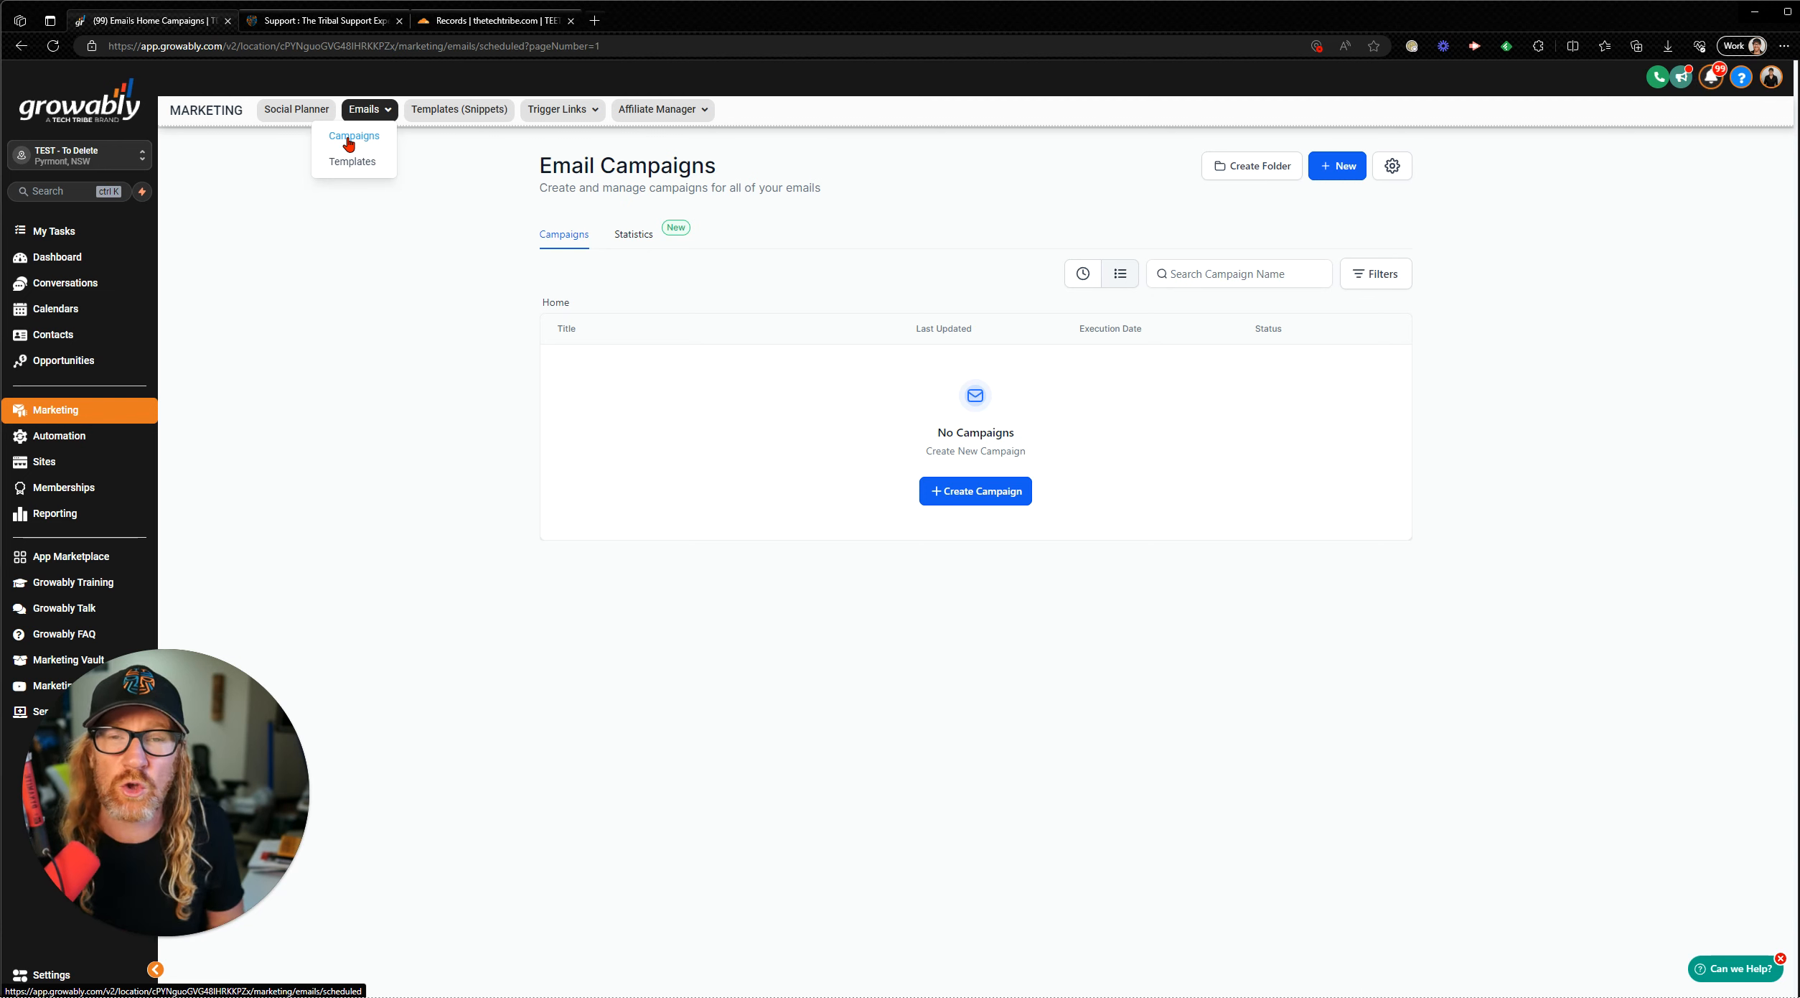
{"action": "left_click", "coordinate": [349, 144]}
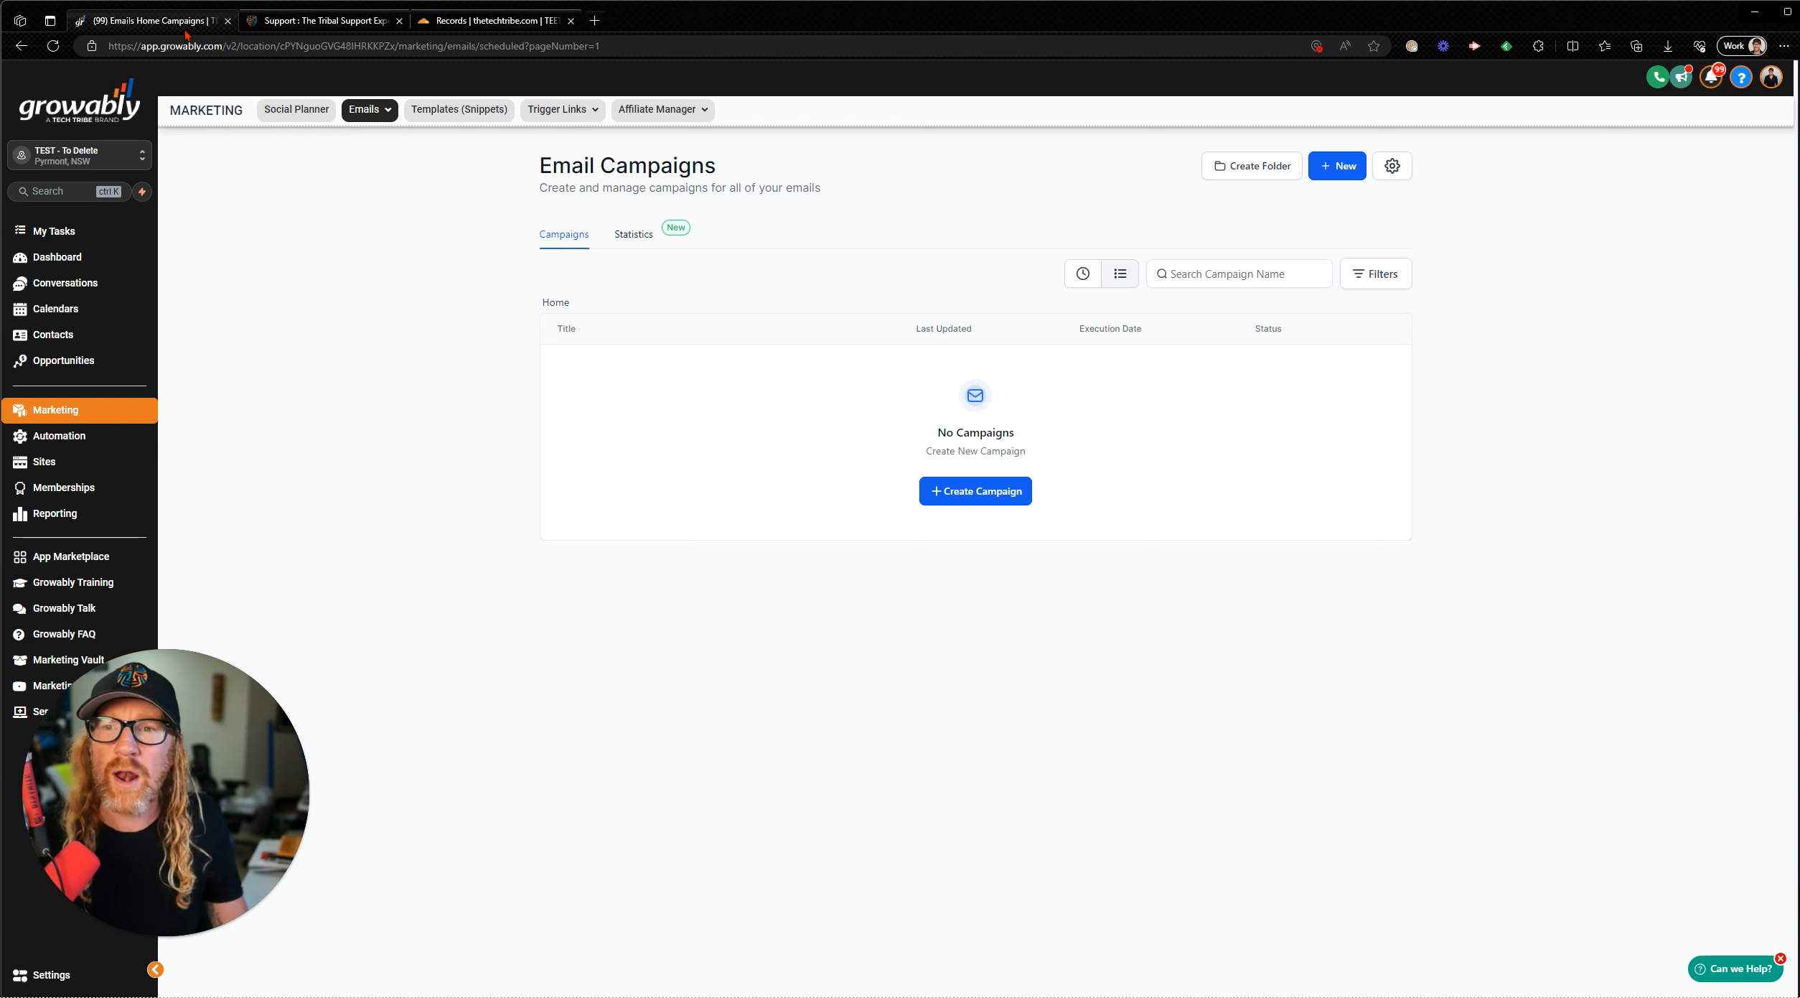
{"action": "left_click", "coordinate": [320, 22]}
{"action": "left_click", "coordinate": [291, 45]}
{"action": "left_click", "coordinate": [275, 45]}
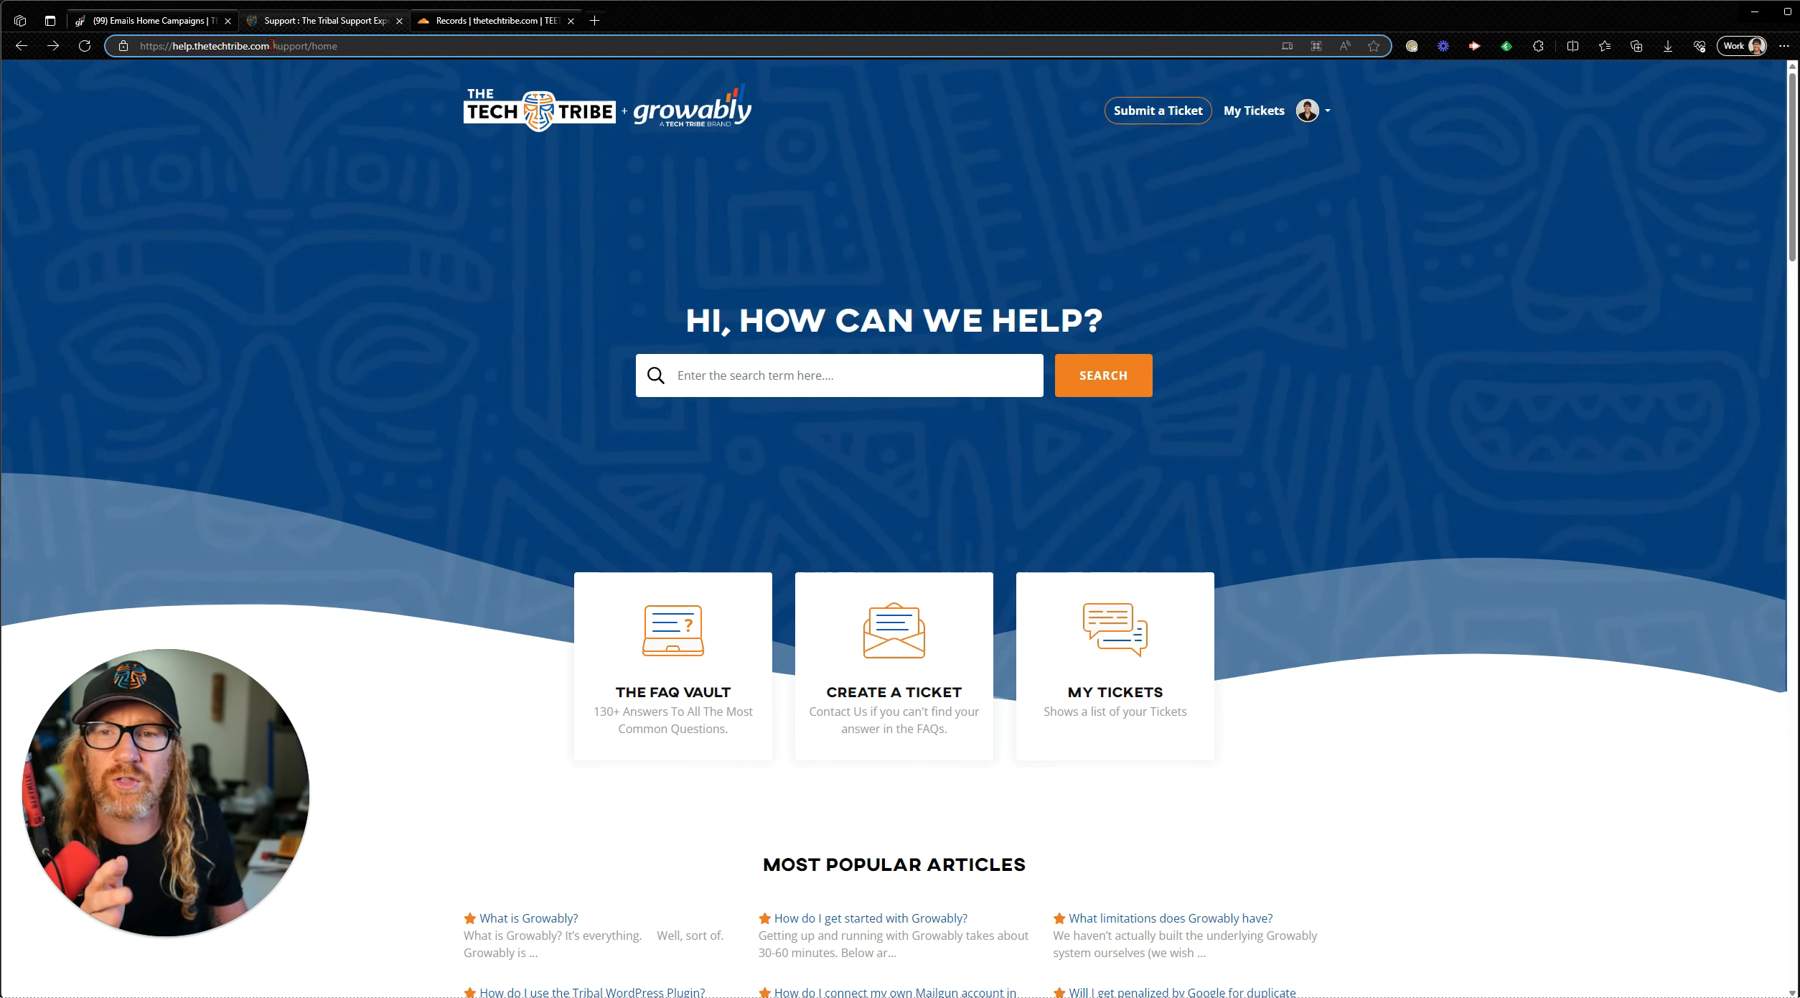
{"action": "left_click_drag", "start_coordinate": [308, 46], "coordinate": [100, 46]}
{"action": "left_click", "coordinate": [188, 21]}
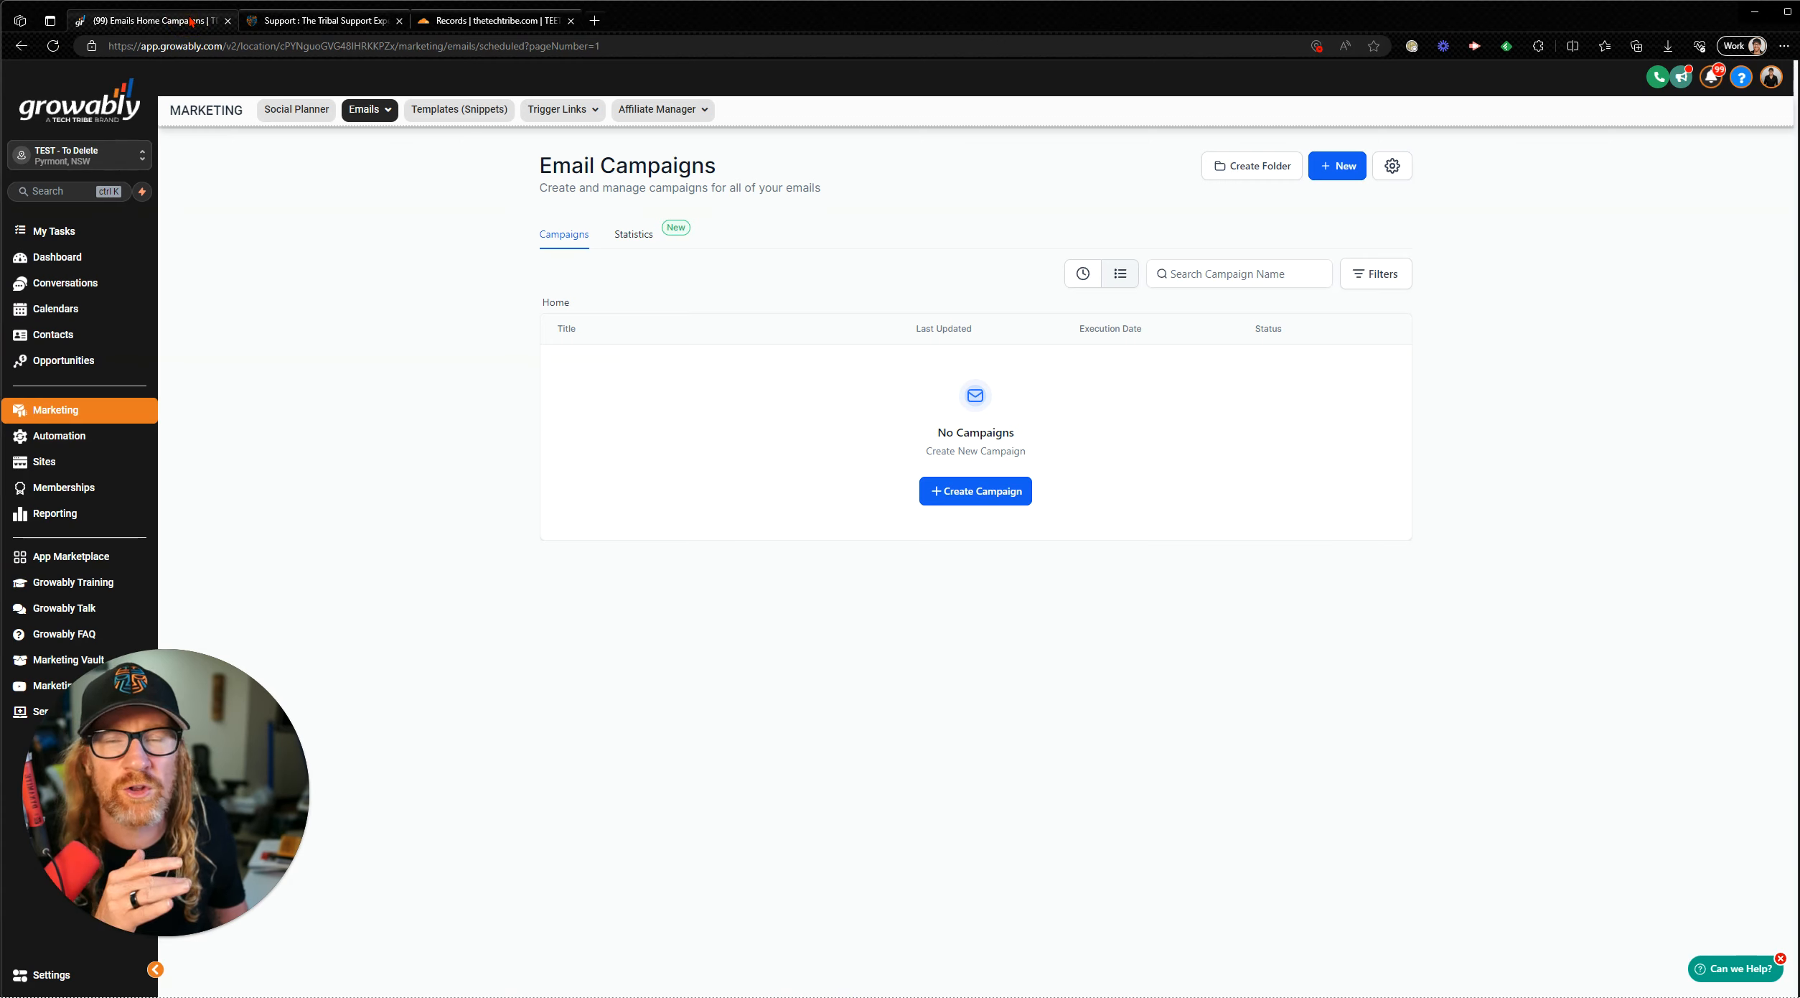
{"action": "left_click", "coordinate": [349, 19]}
{"action": "left_click_drag", "start_coordinate": [268, 45], "coordinate": [126, 46]}
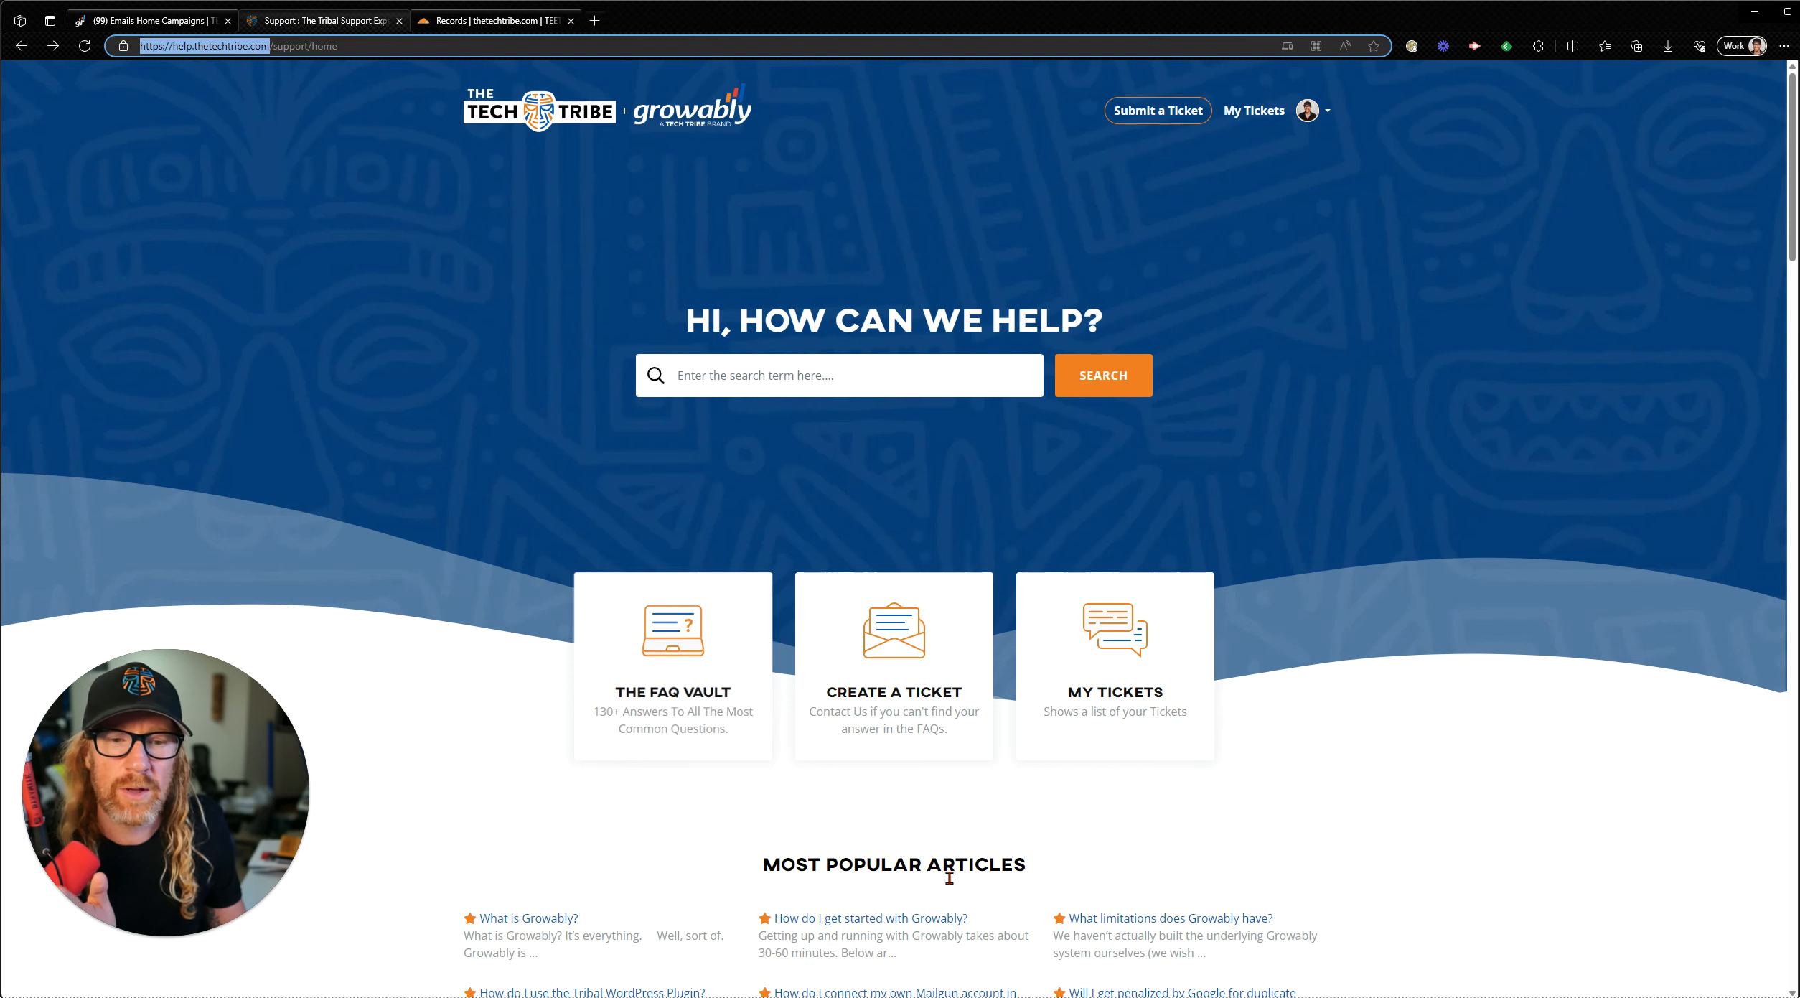
Look over the Email Sending articles in the Growably section of the FAQ Vault and return to the Growably app.
{"action": "left_click", "coordinate": [682, 680]}
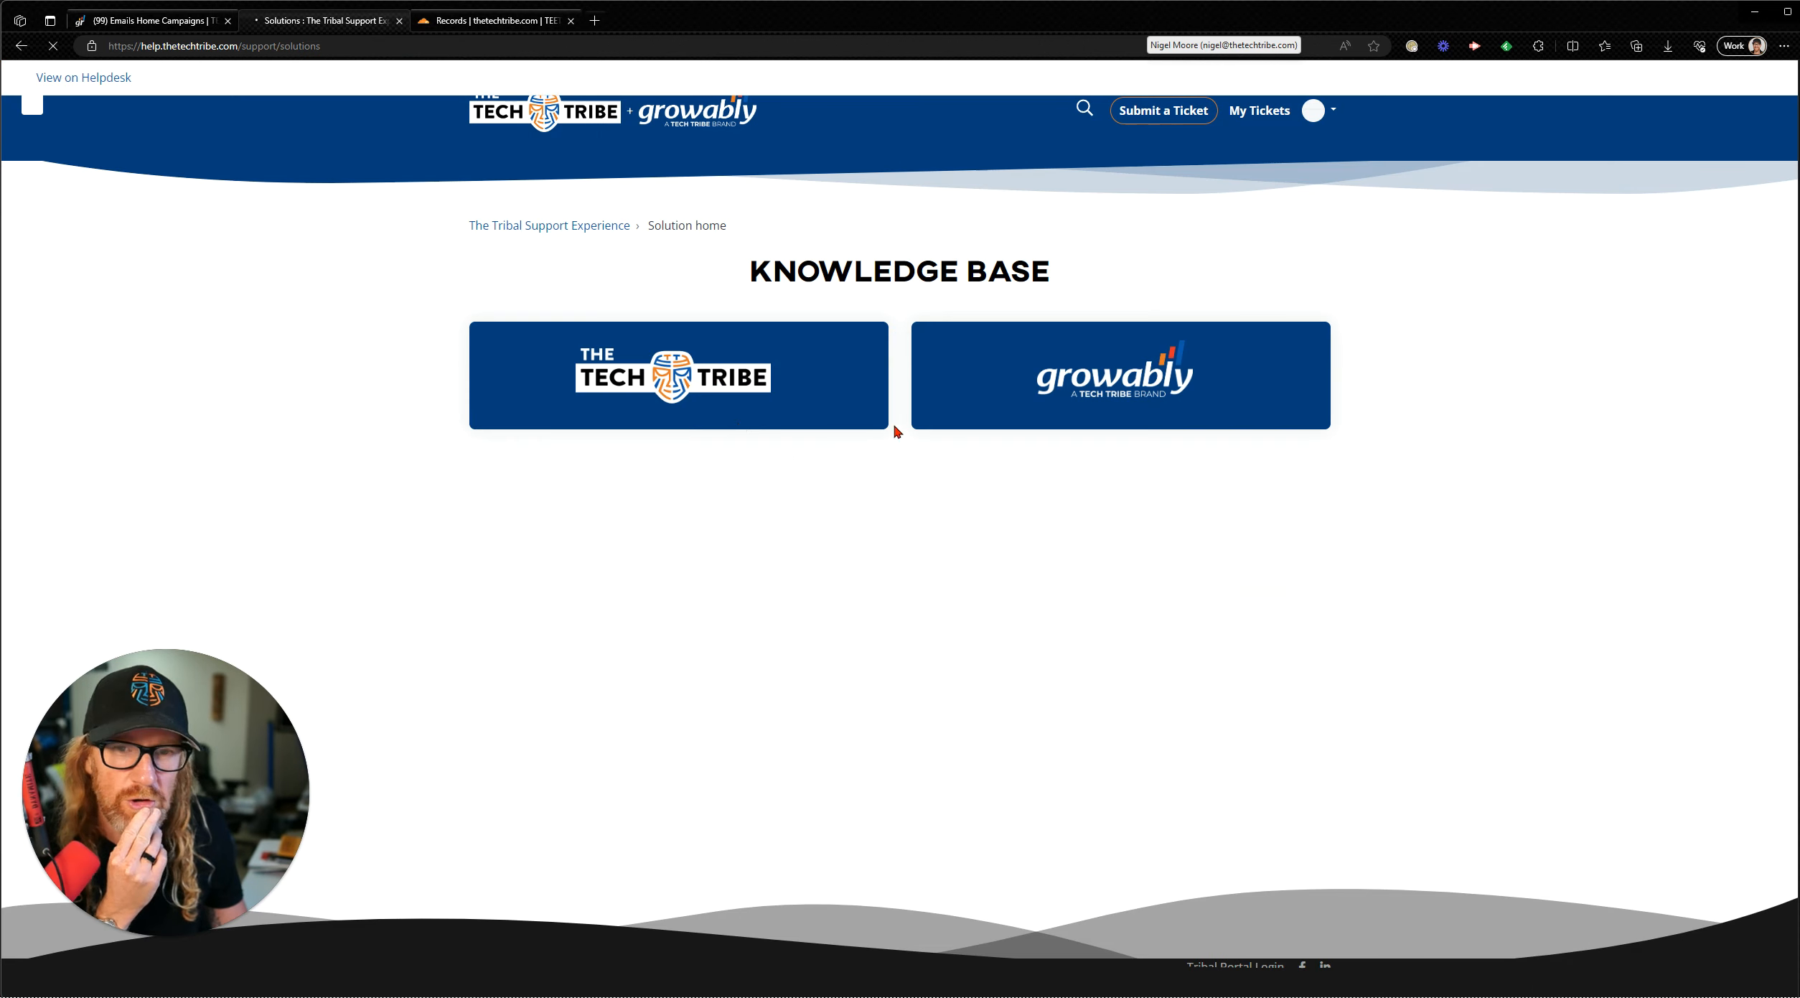
{"action": "left_click", "coordinate": [1133, 380]}
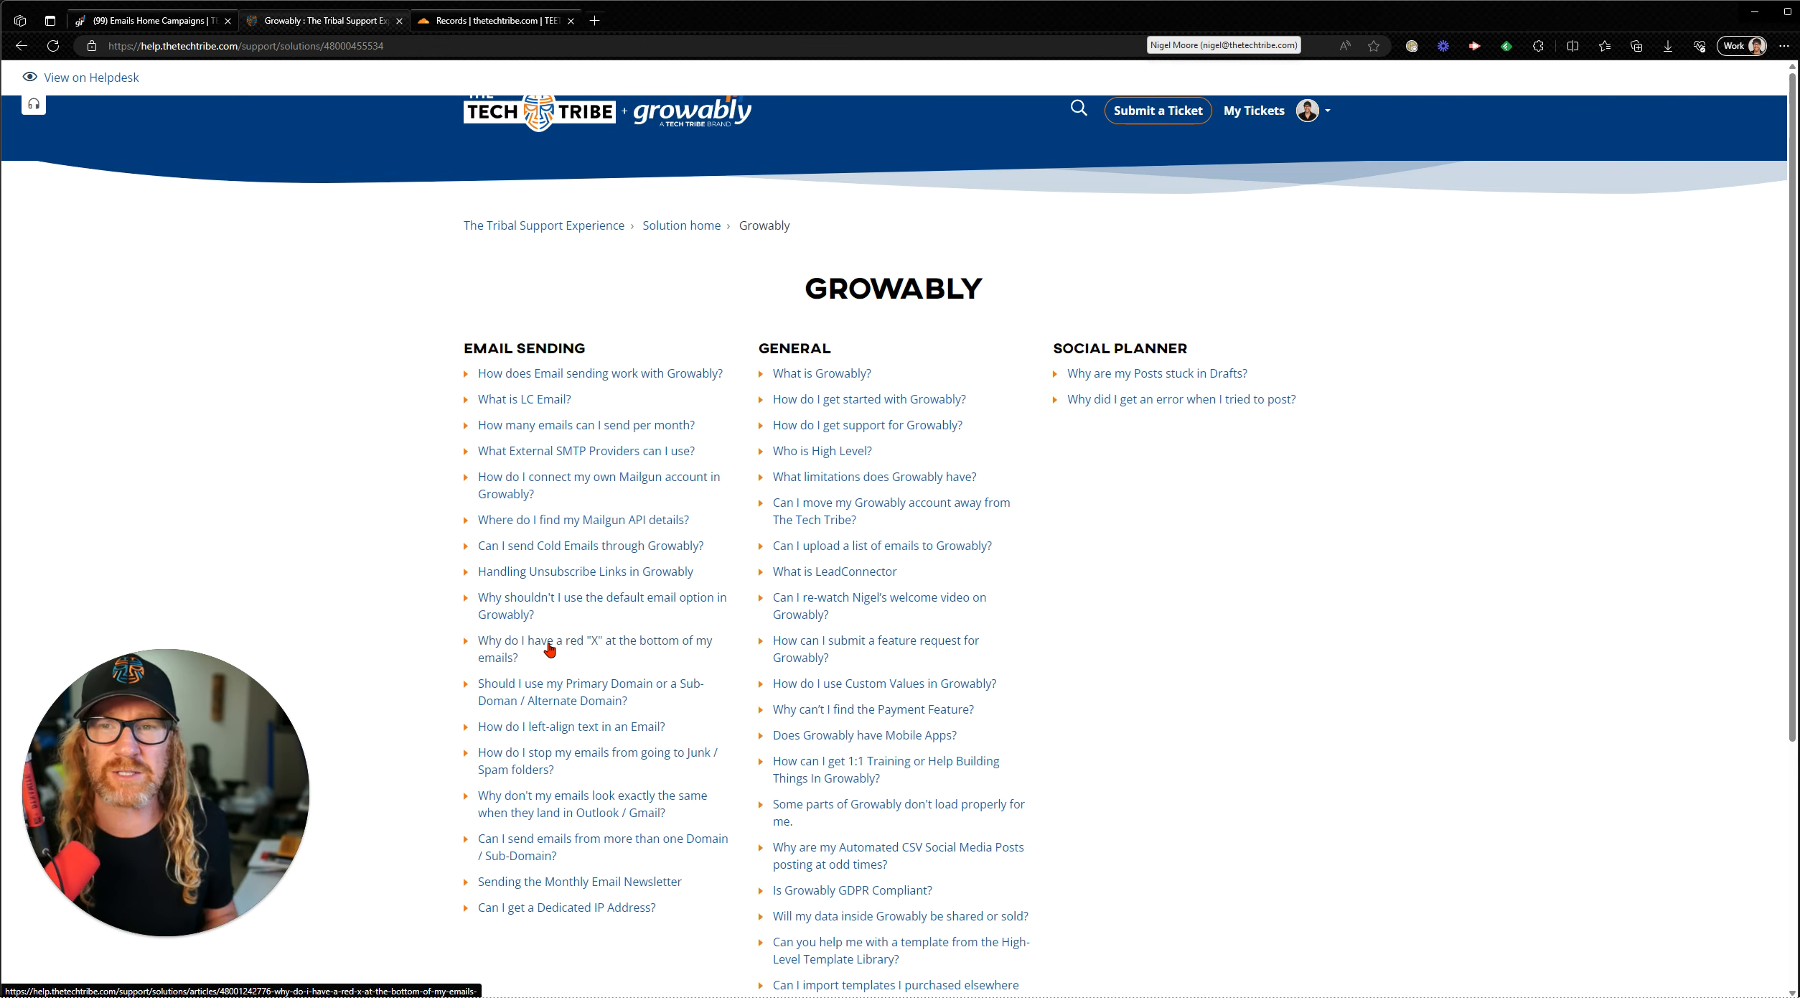
{"action": "left_click", "coordinate": [166, 23]}
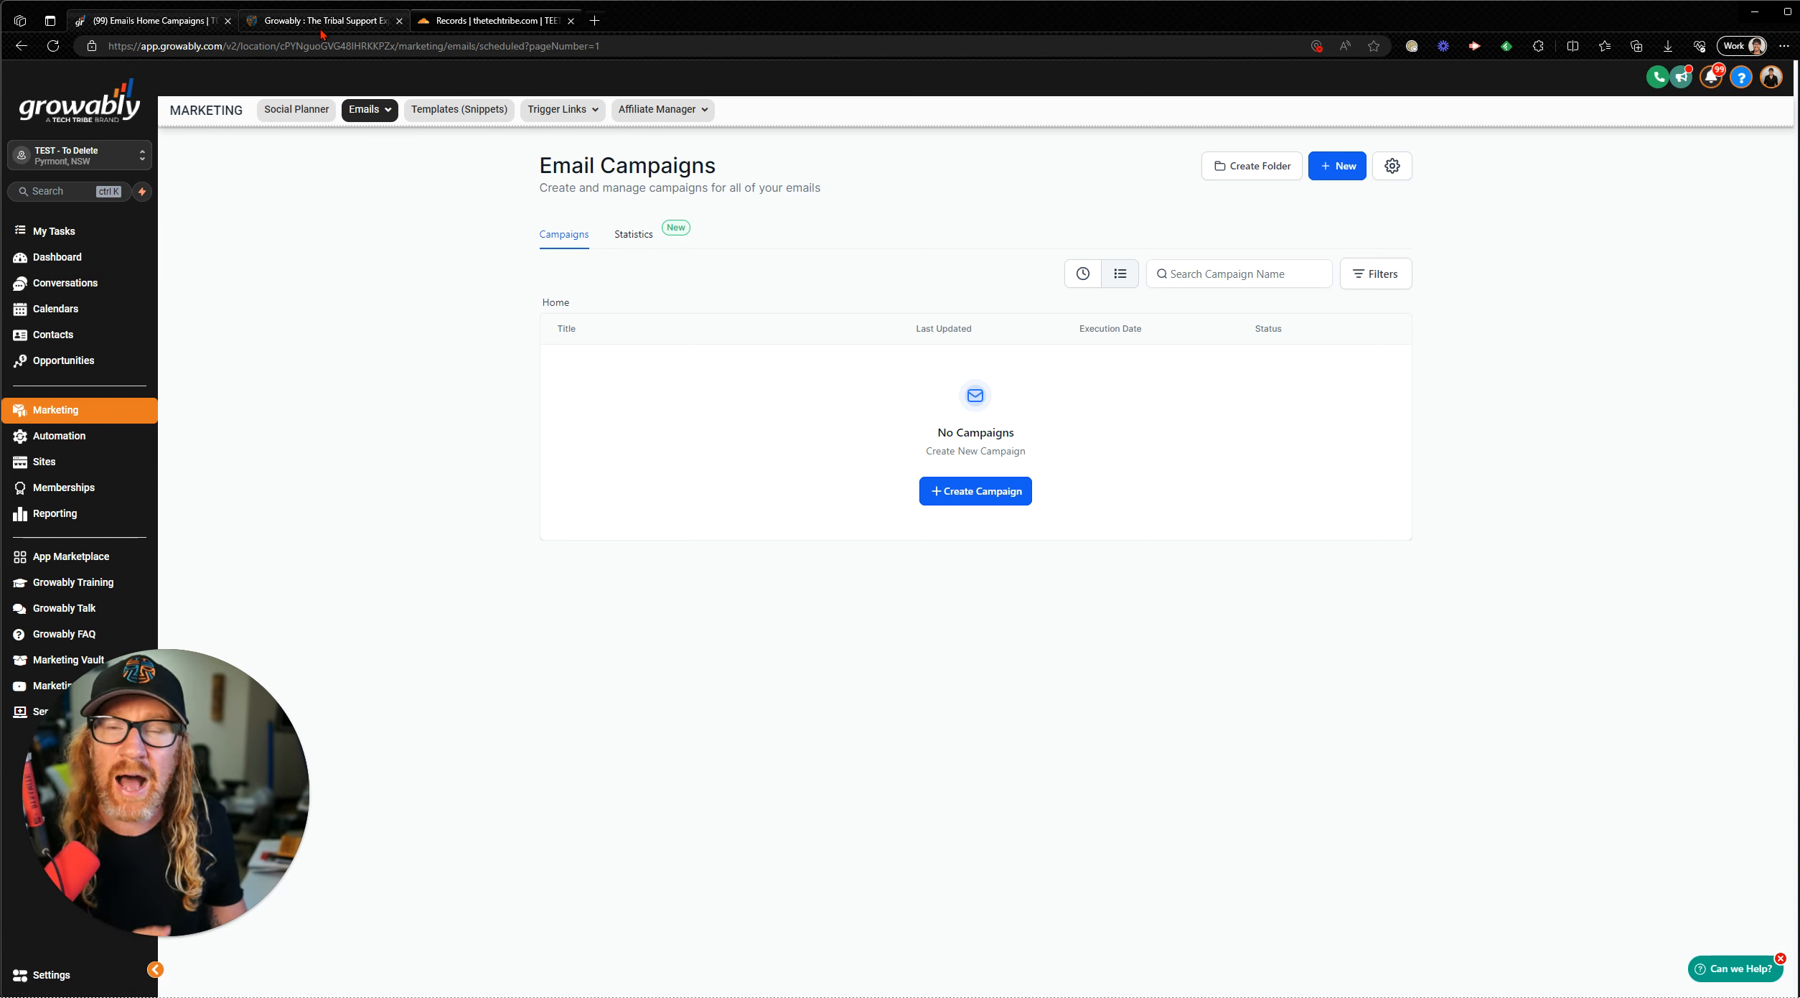
{"action": "mouse_move", "coordinate": [320, 29]}
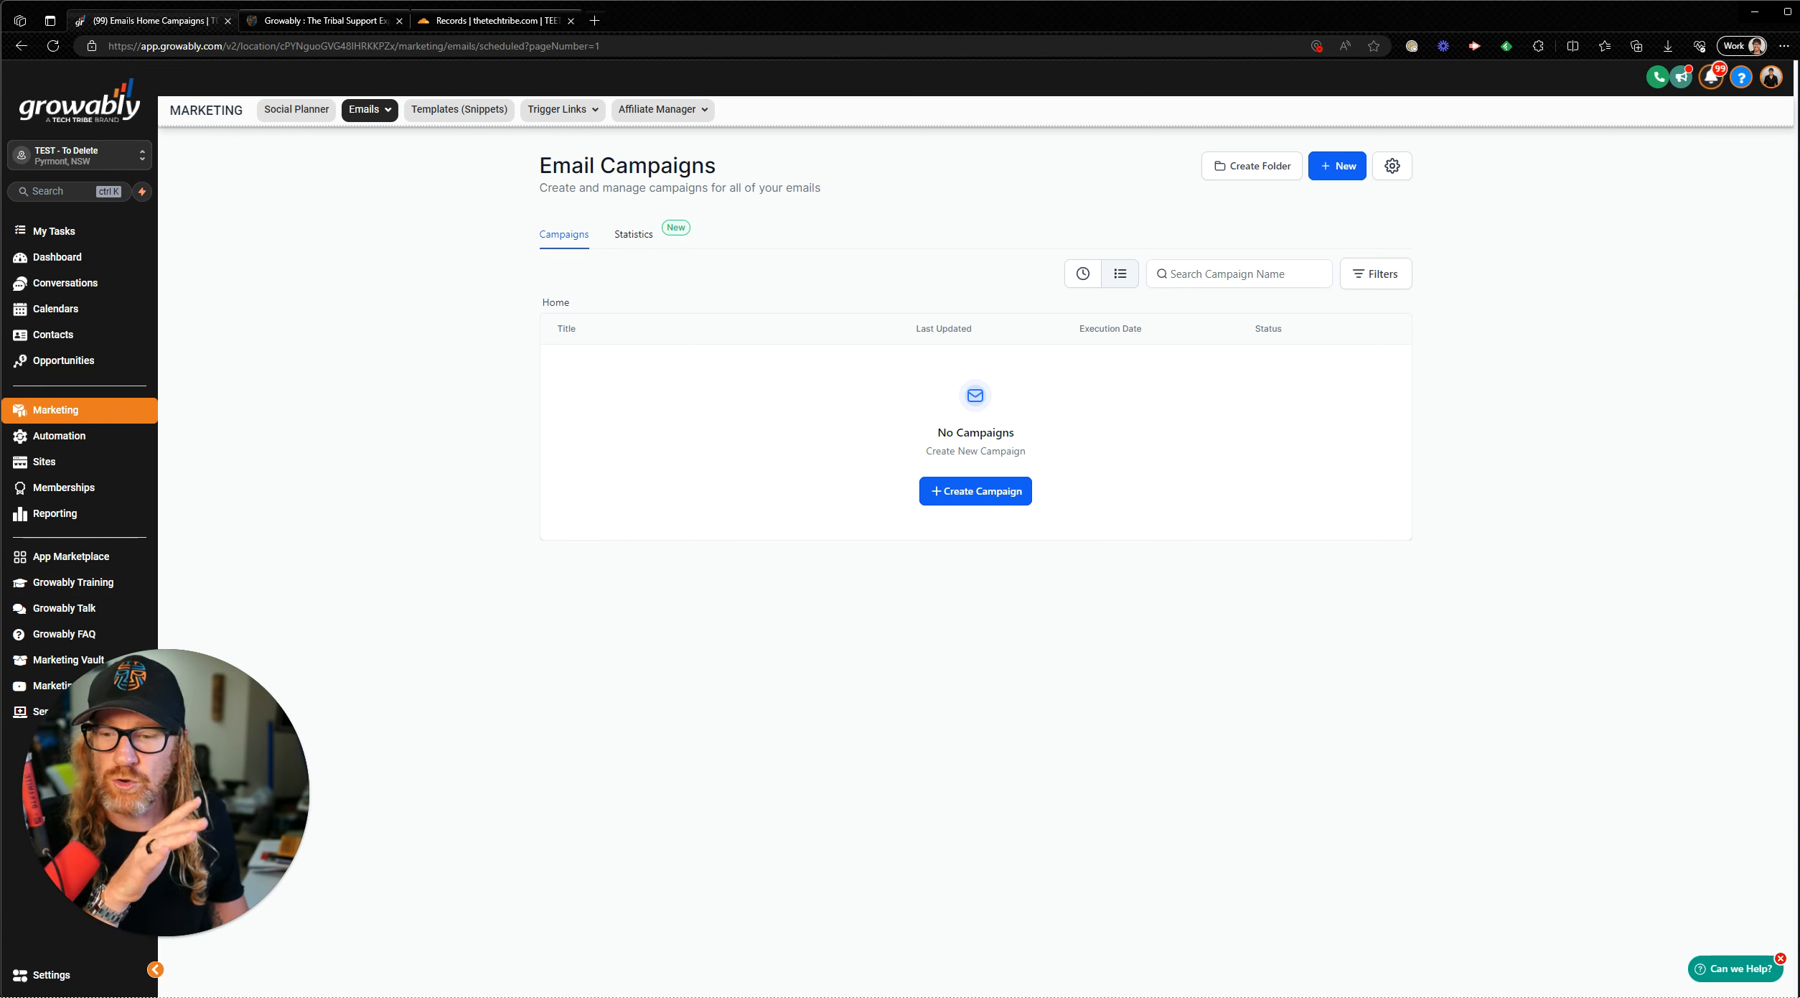
Open the Growably account settings, recheck the support site's Growably article list, and return to the Business Profile settings.
{"action": "left_click", "coordinate": [45, 974]}
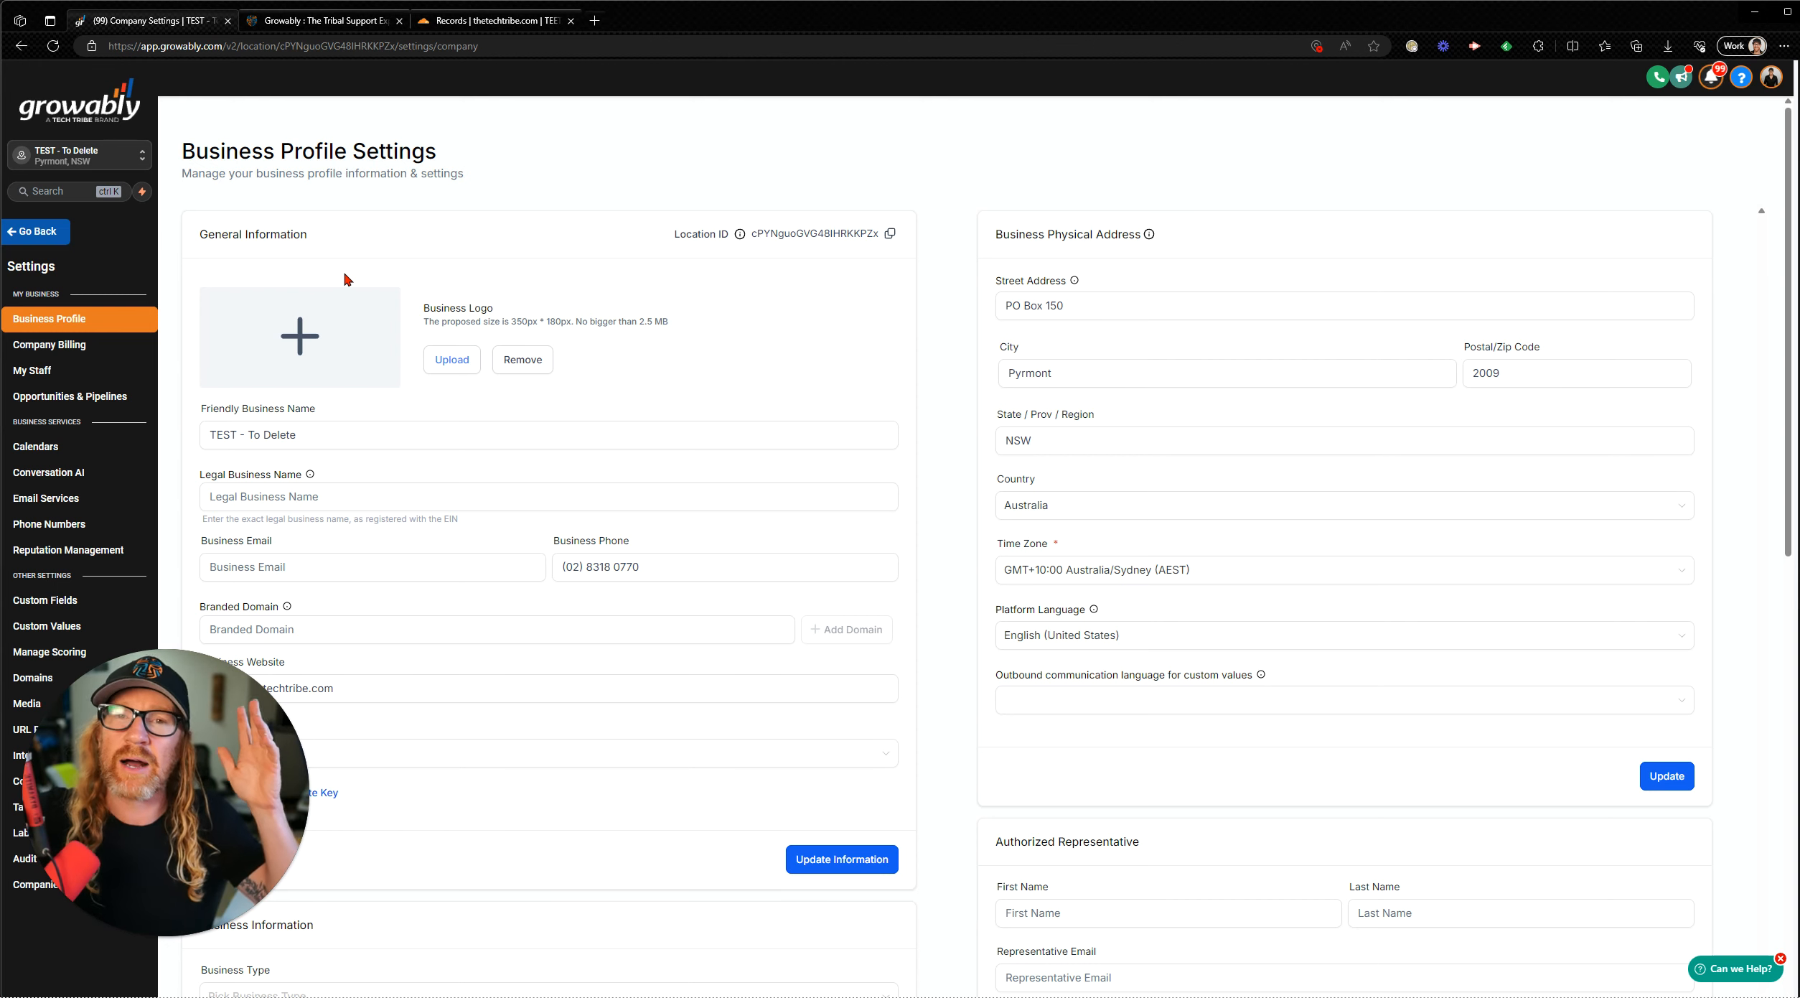
{"action": "left_click", "coordinate": [323, 20]}
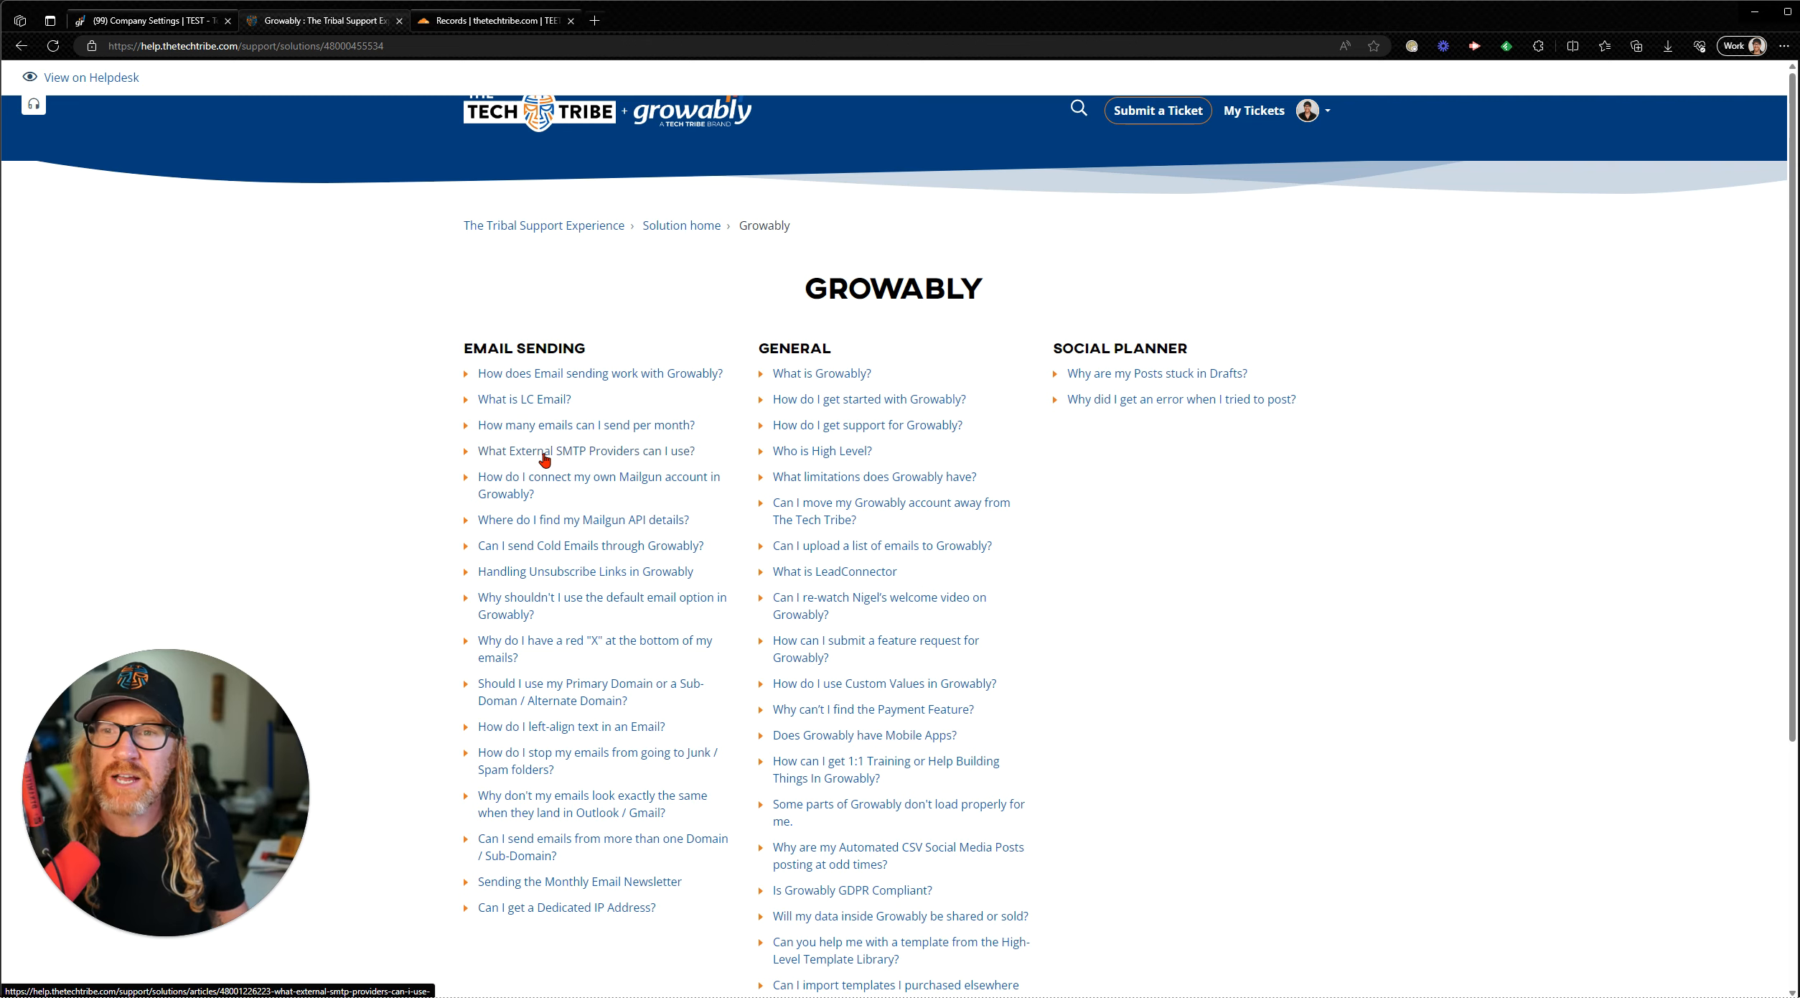
{"action": "left_click", "coordinate": [156, 20]}
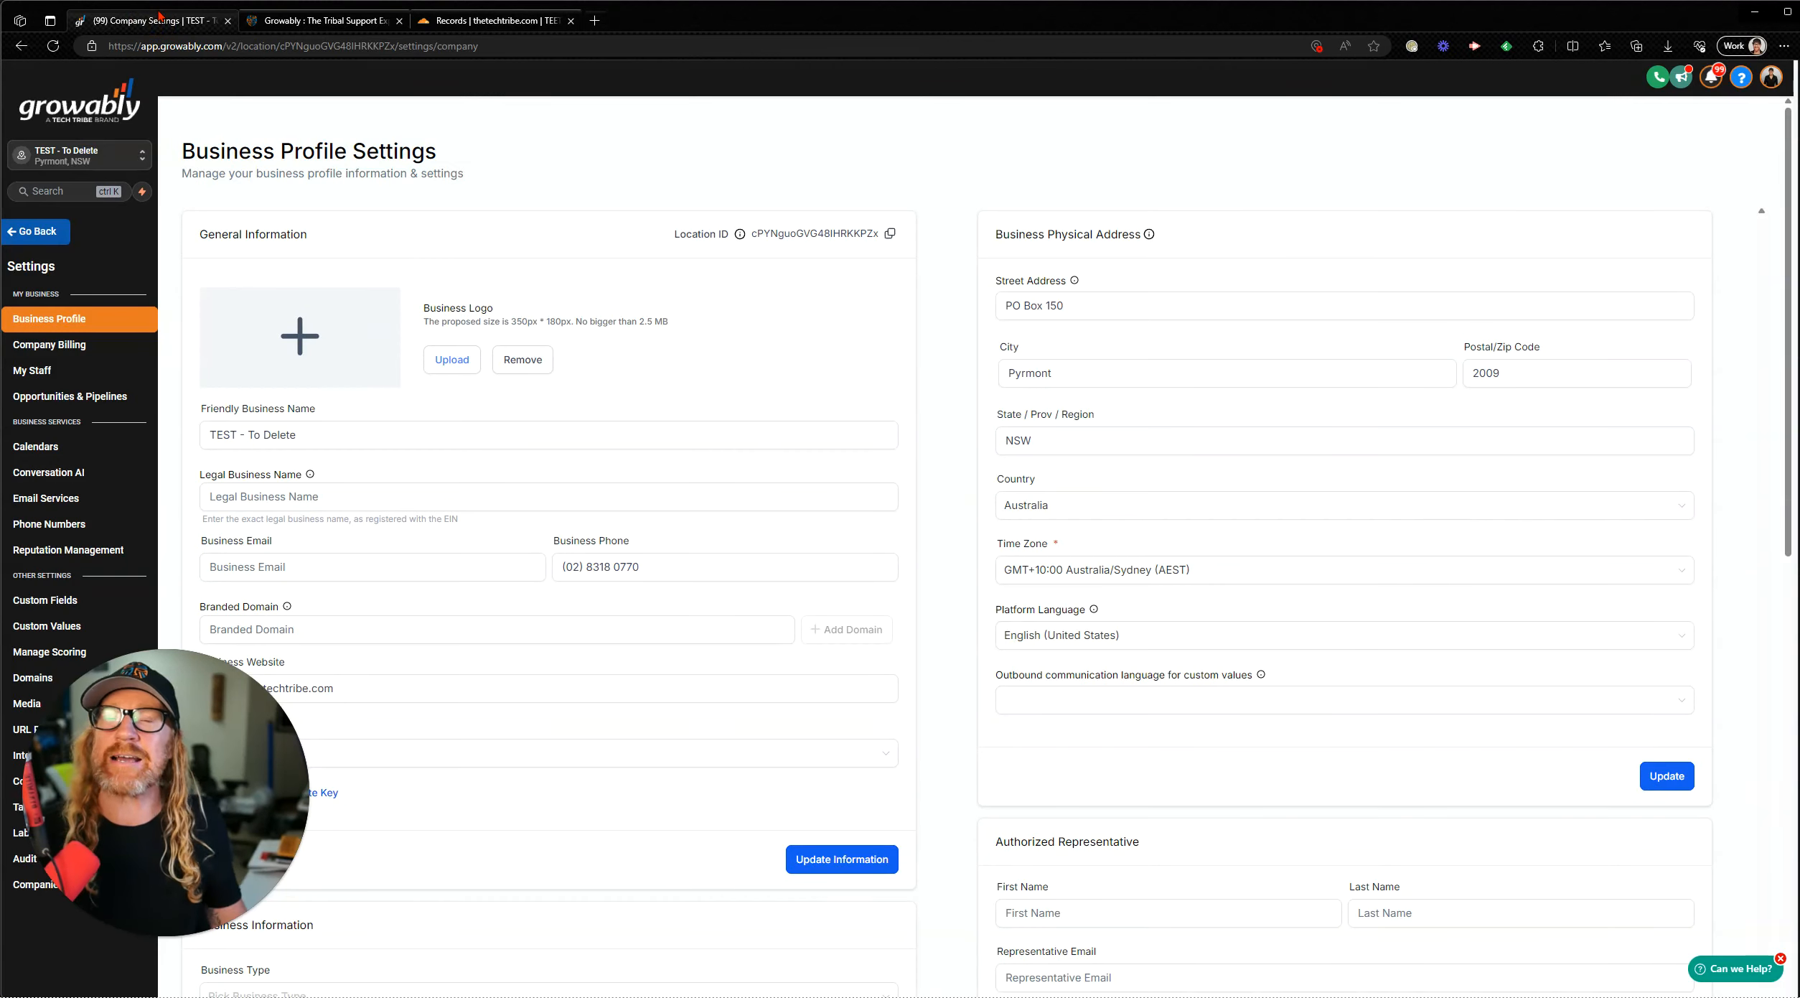